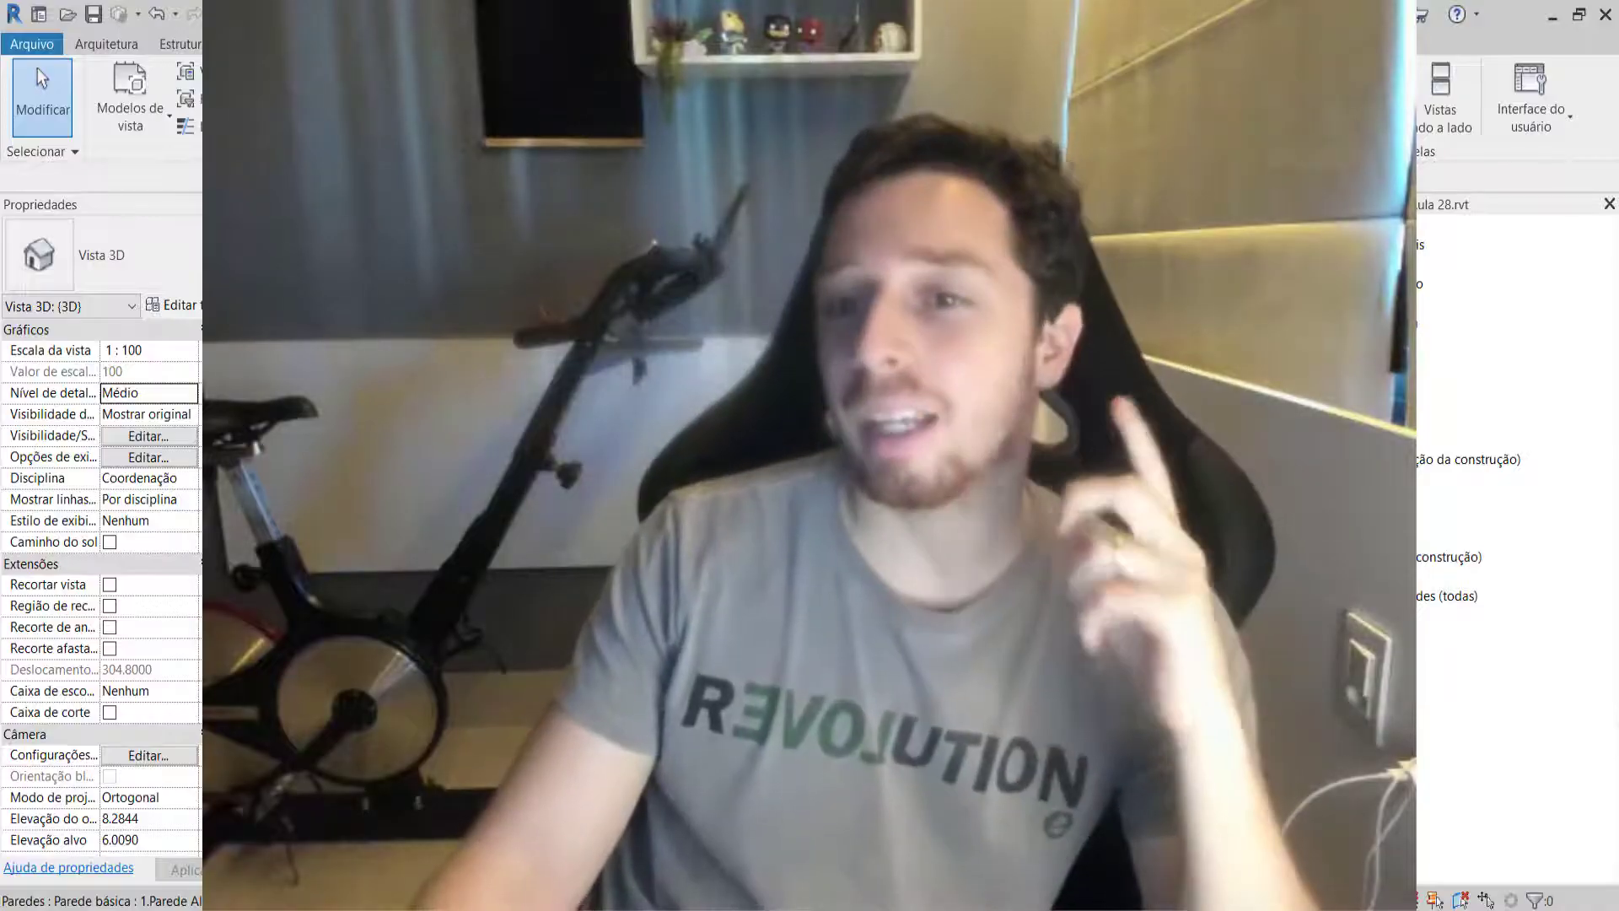
# Switch from the {3D} view to the 2.Pav.Térreo floor plan tab with Ctrl+Tab.
pyautogui.hotkey('ctrl', 'Tab')
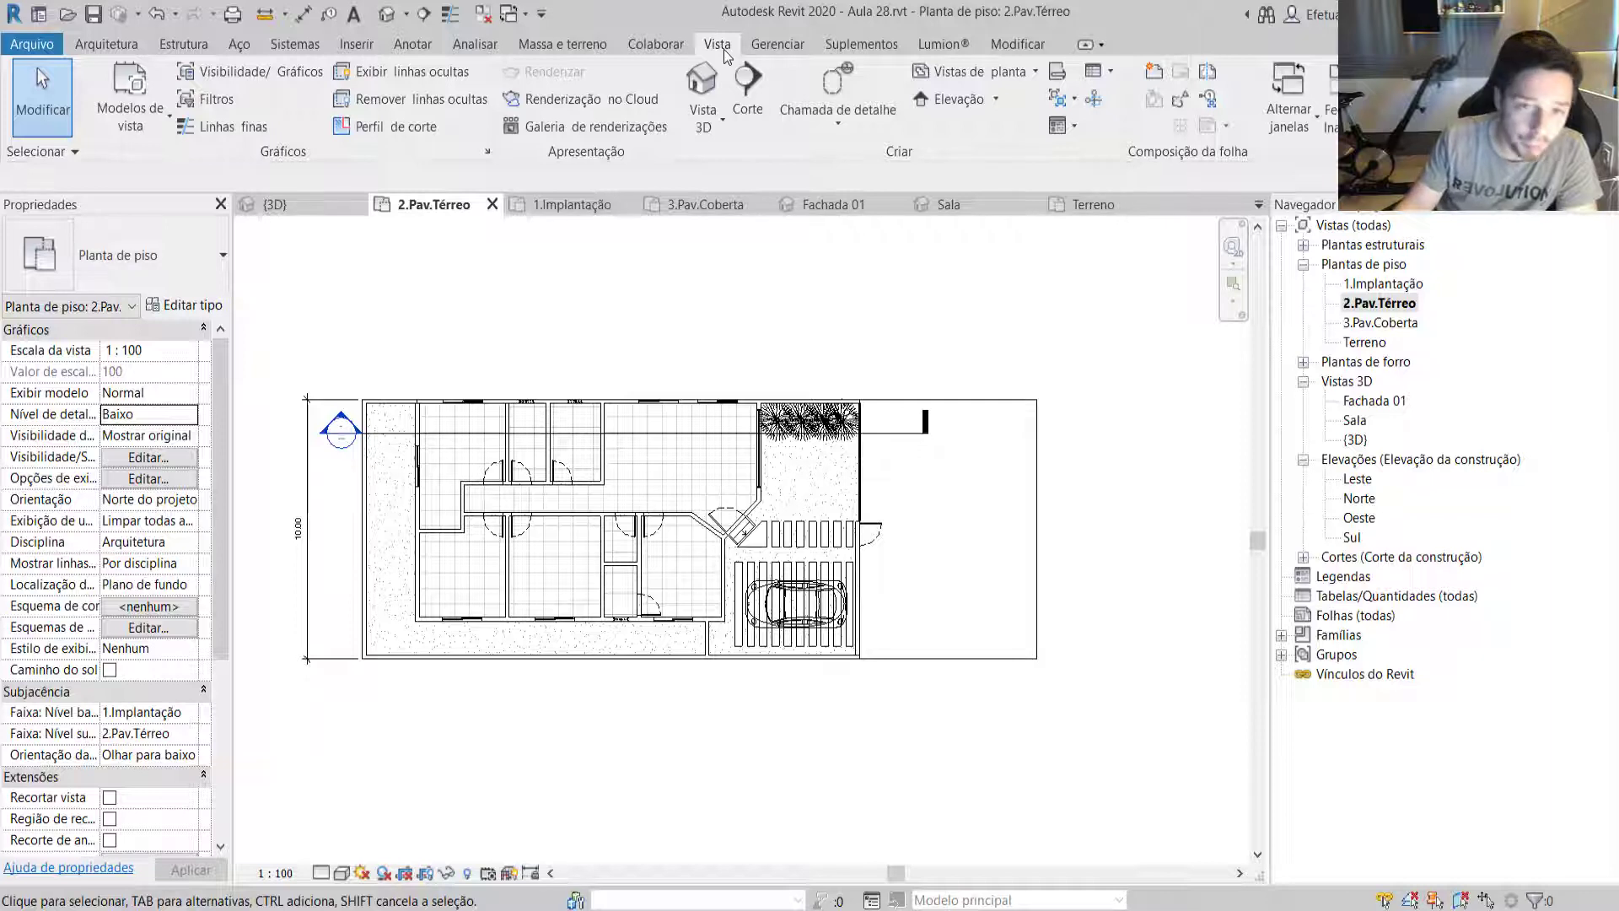
# Create sheet A101 using the A1 métrico title block.
pyautogui.click(1152, 74)
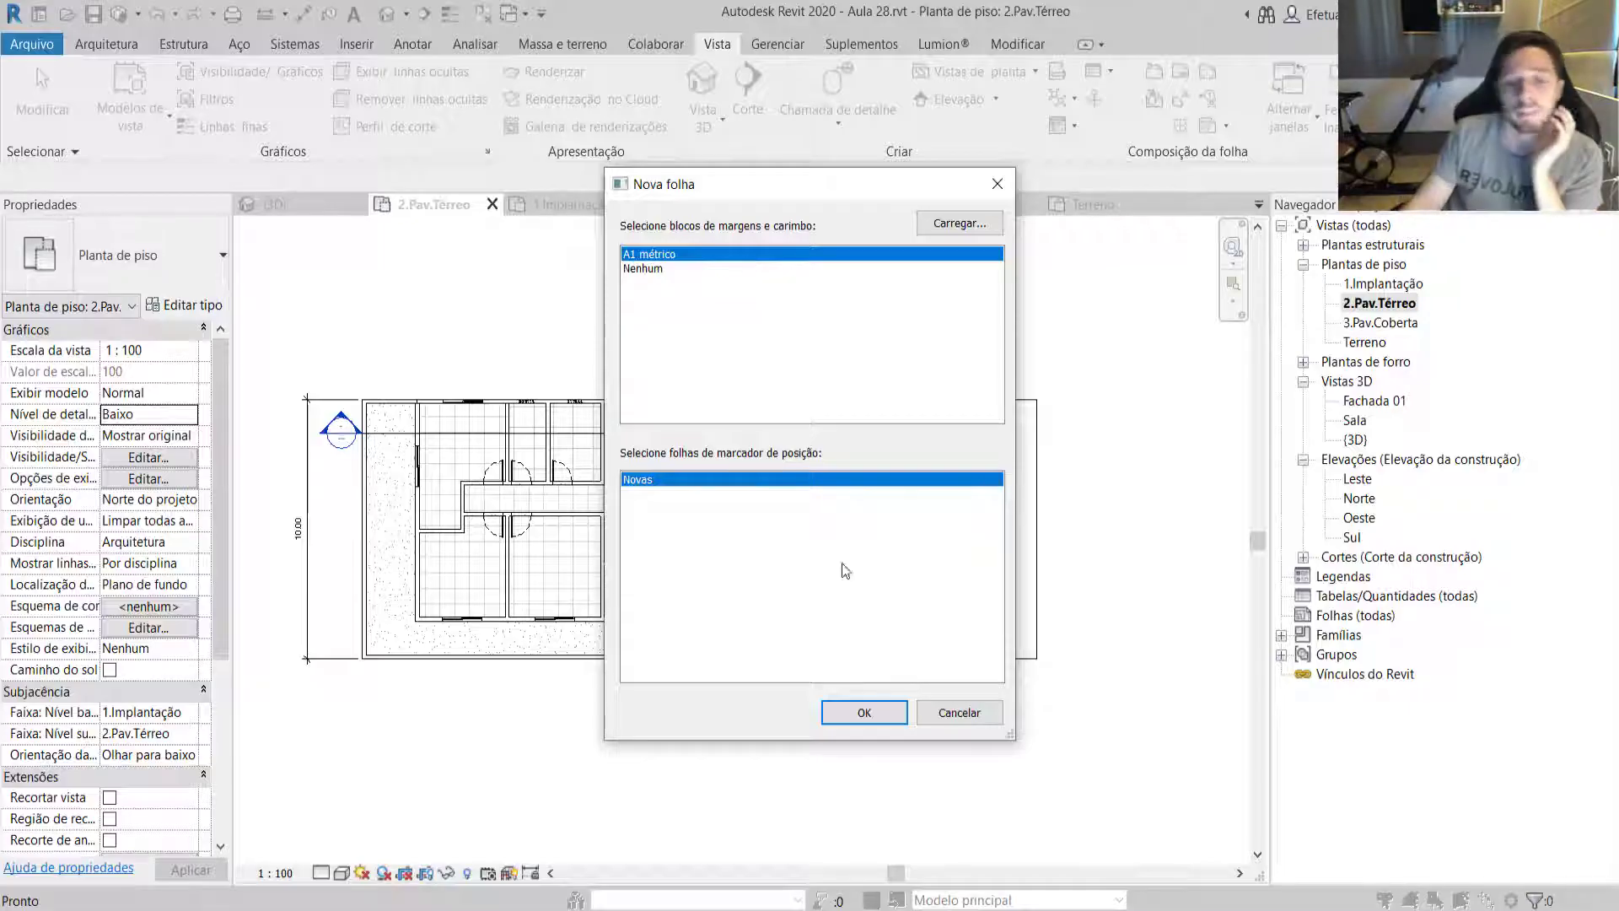
pyautogui.click(841, 712)
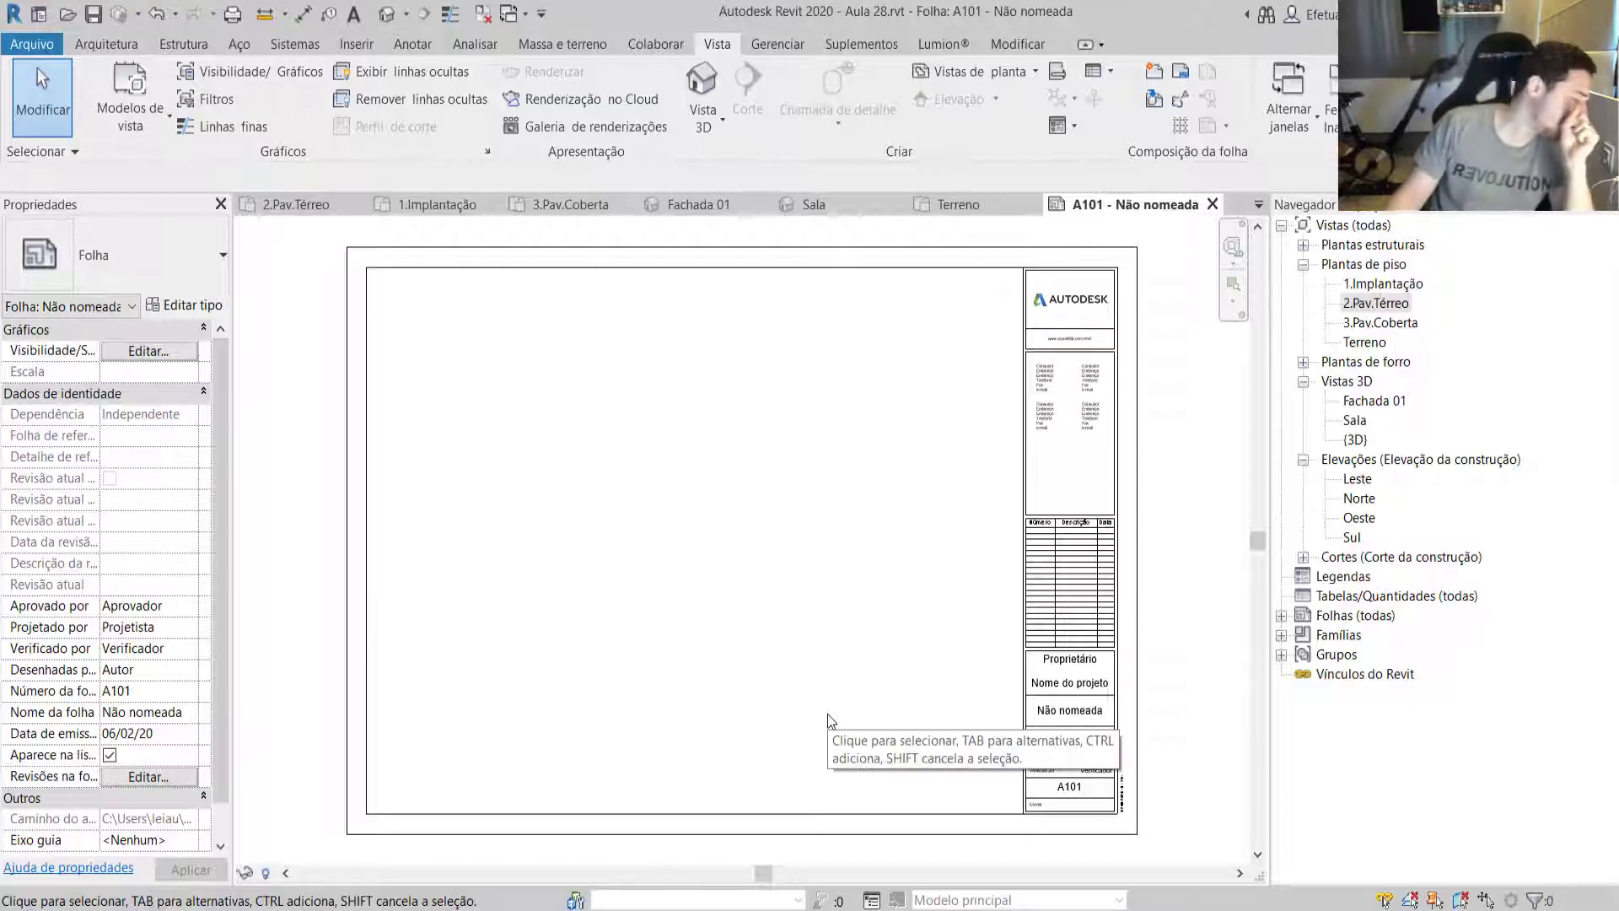
# Enter the owner's name and project name CASA 80m² in the A101 title block.
pyautogui.scroll(2, 1087, 601)
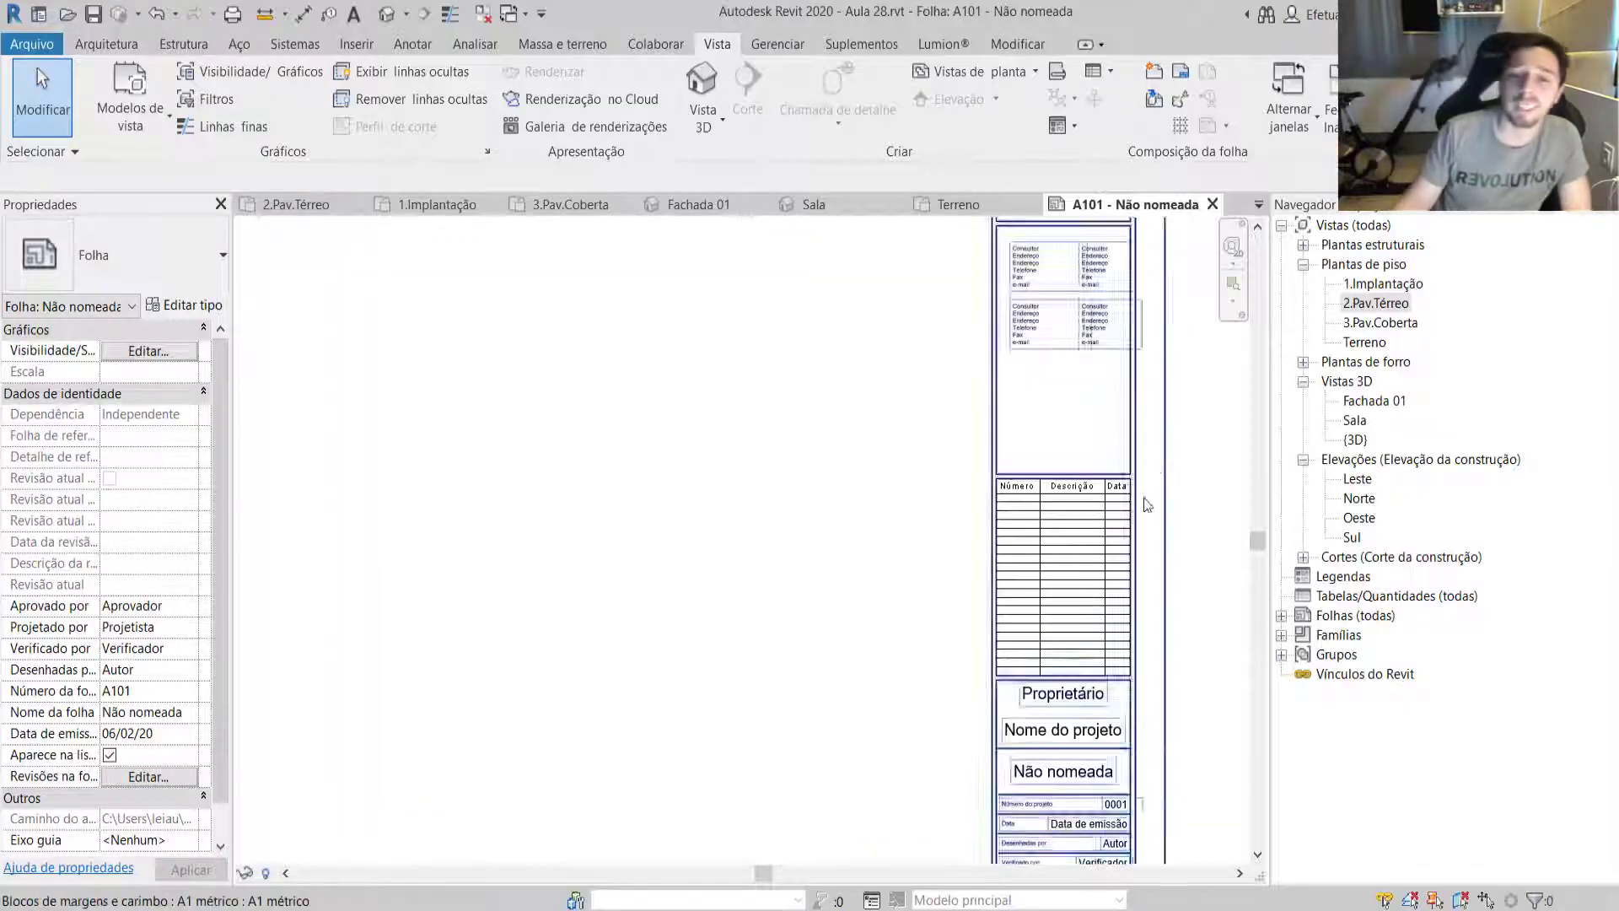
pyautogui.scroll(-3, 1088, 600)
pyautogui.scroll(2, 1049, 635)
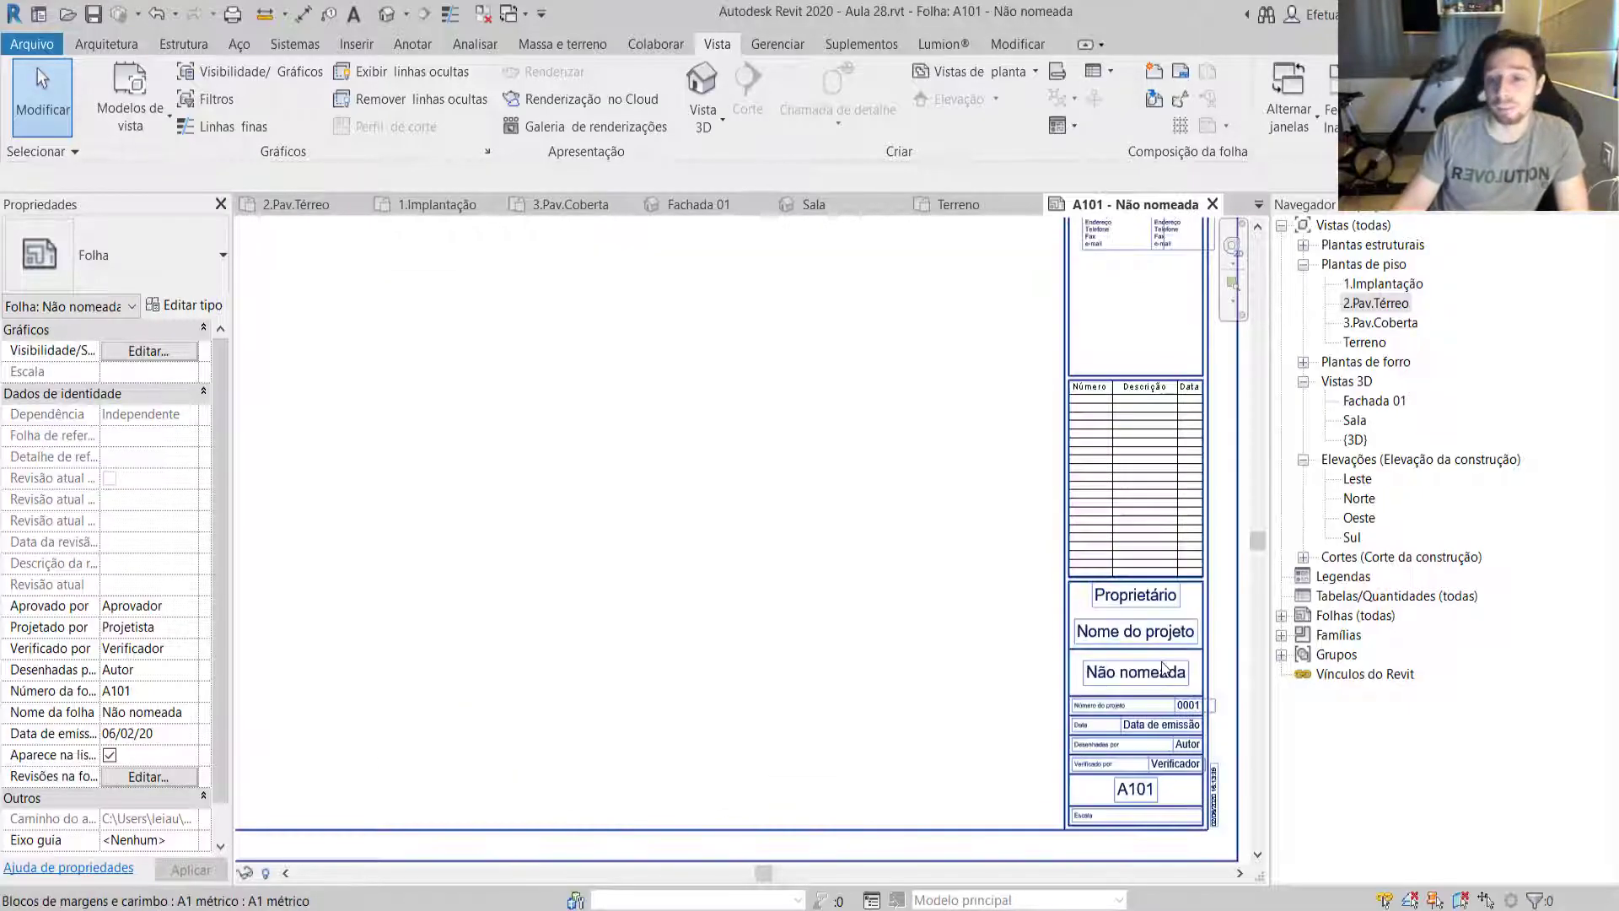
pyautogui.scroll(2, 1004, 595)
pyautogui.scroll(2, 954, 559)
pyautogui.click(954, 559)
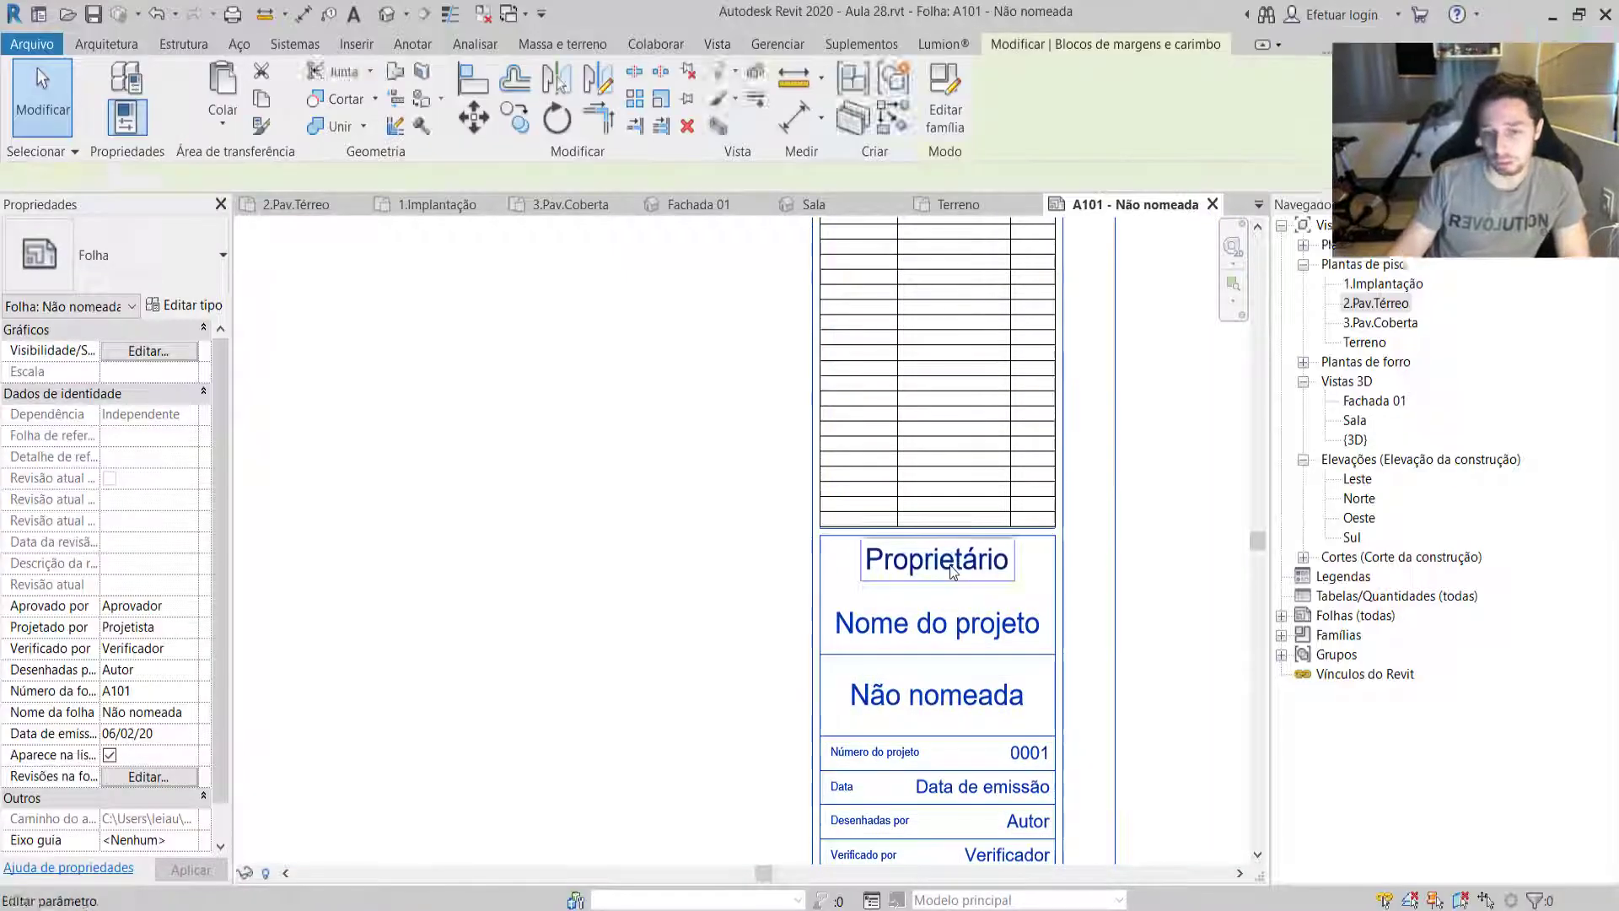
pyautogui.write('DIE')
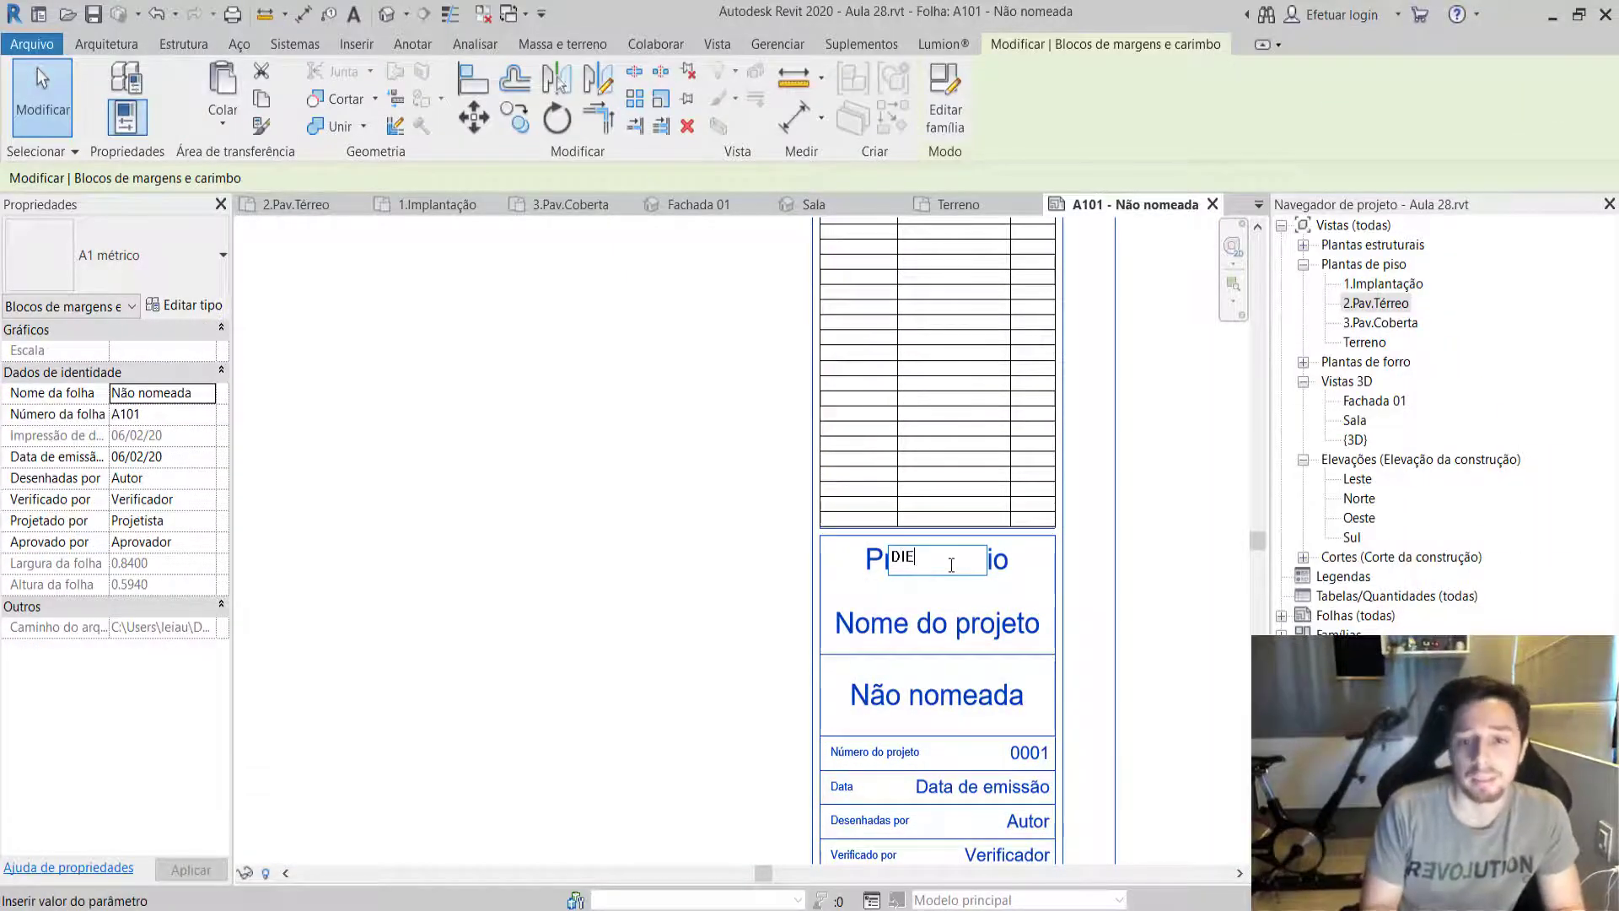
pyautogui.write('GO CARIELO')
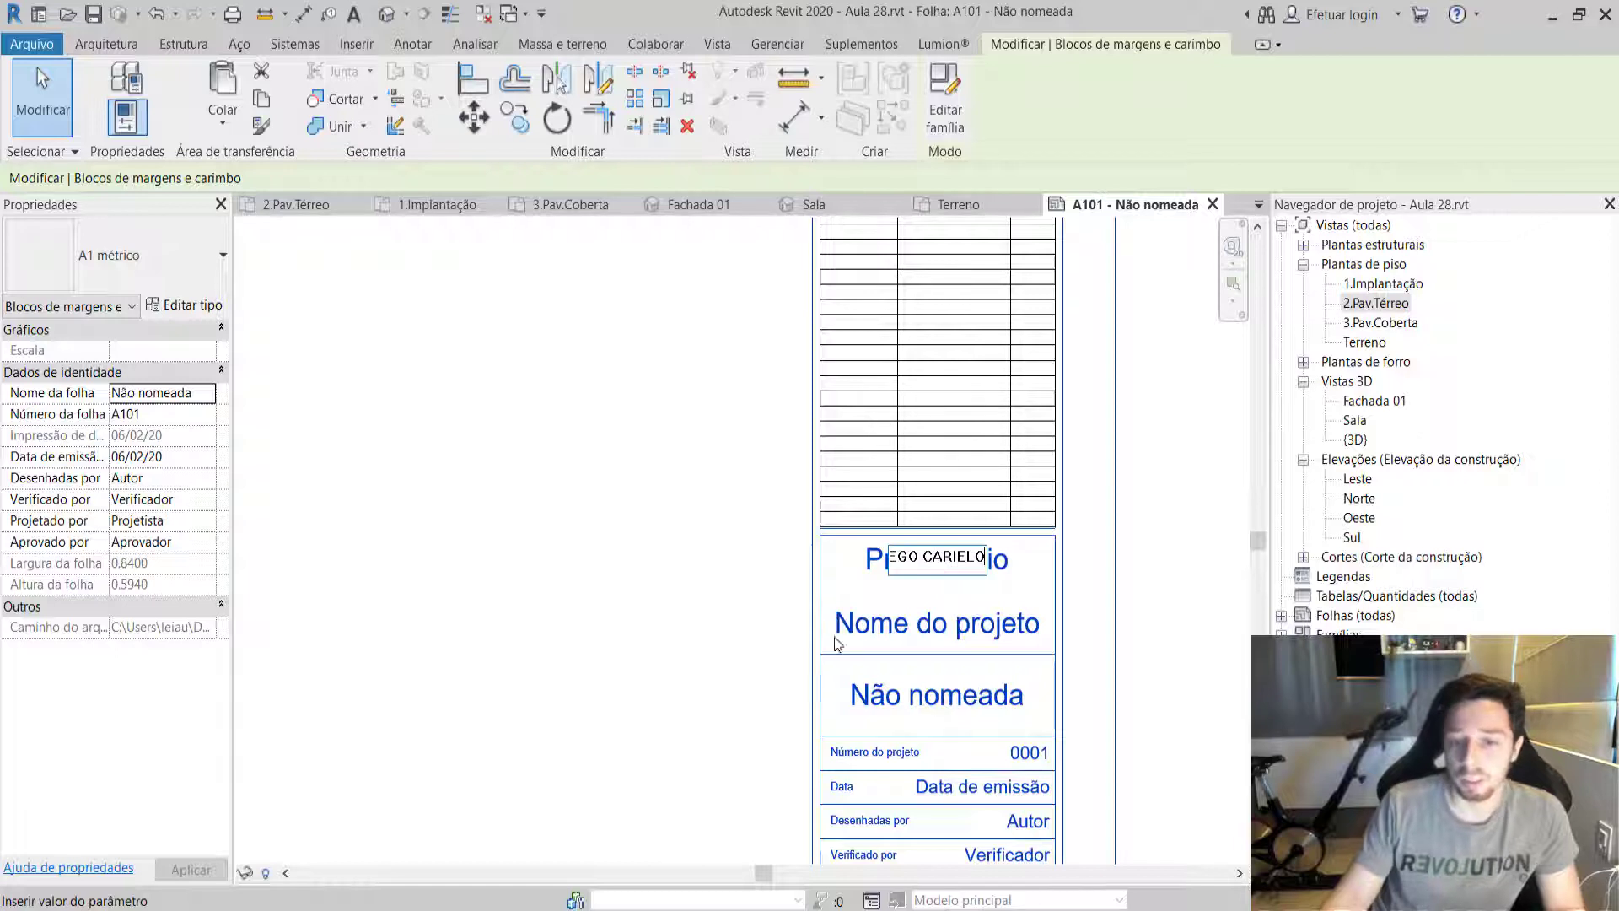
pyautogui.click(867, 633)
pyautogui.write('CA')
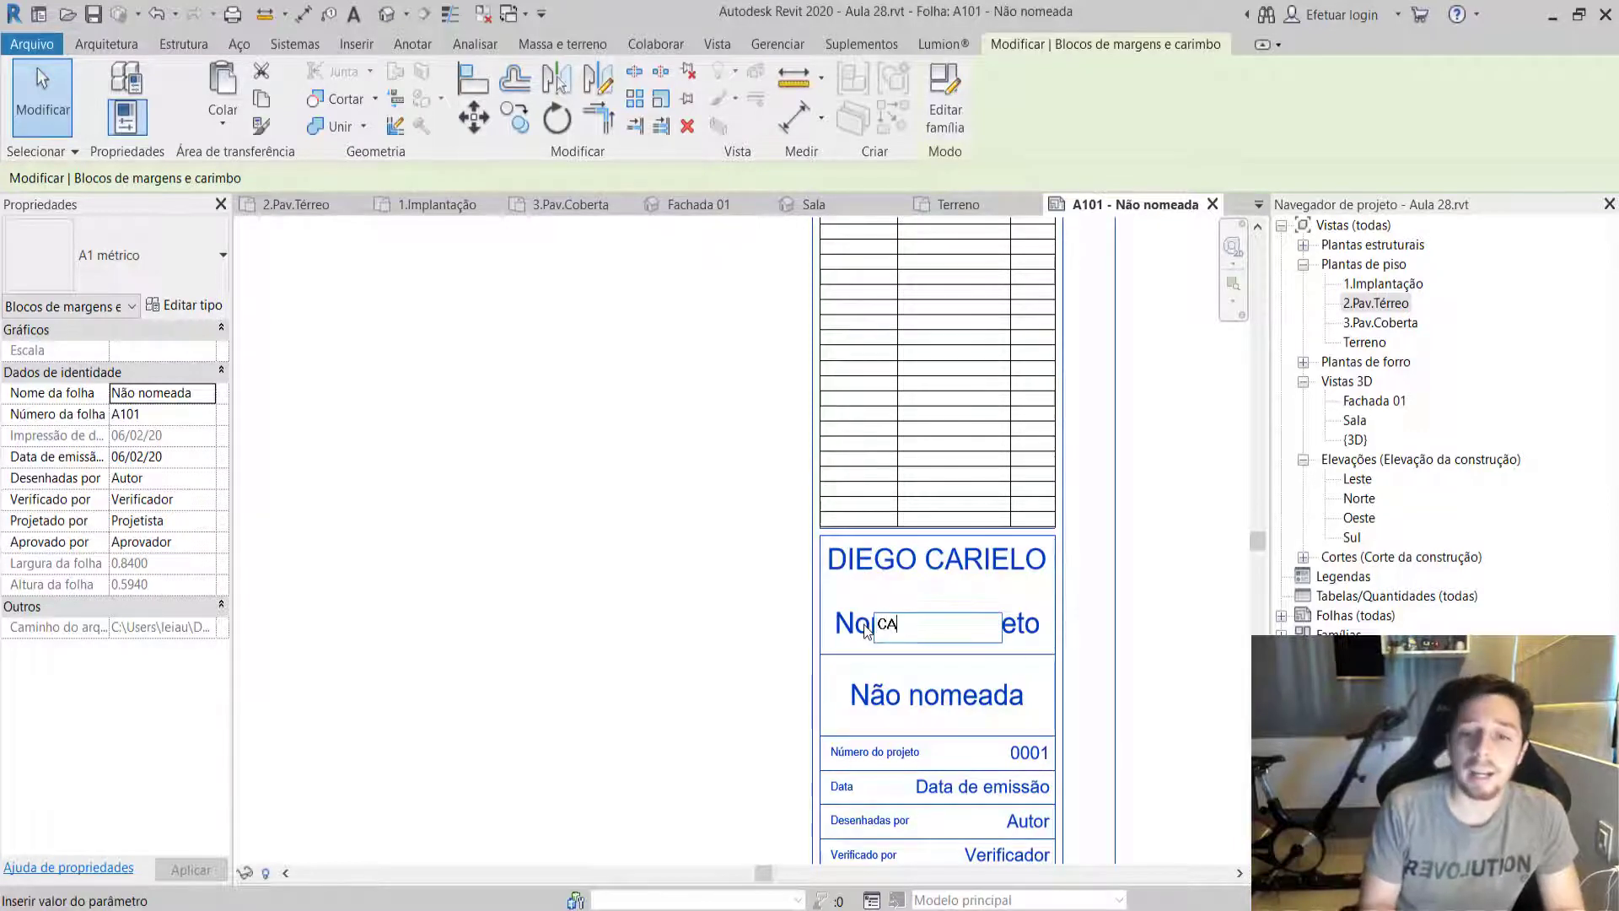
pyautogui.write('SA')
pyautogui.write(' B')
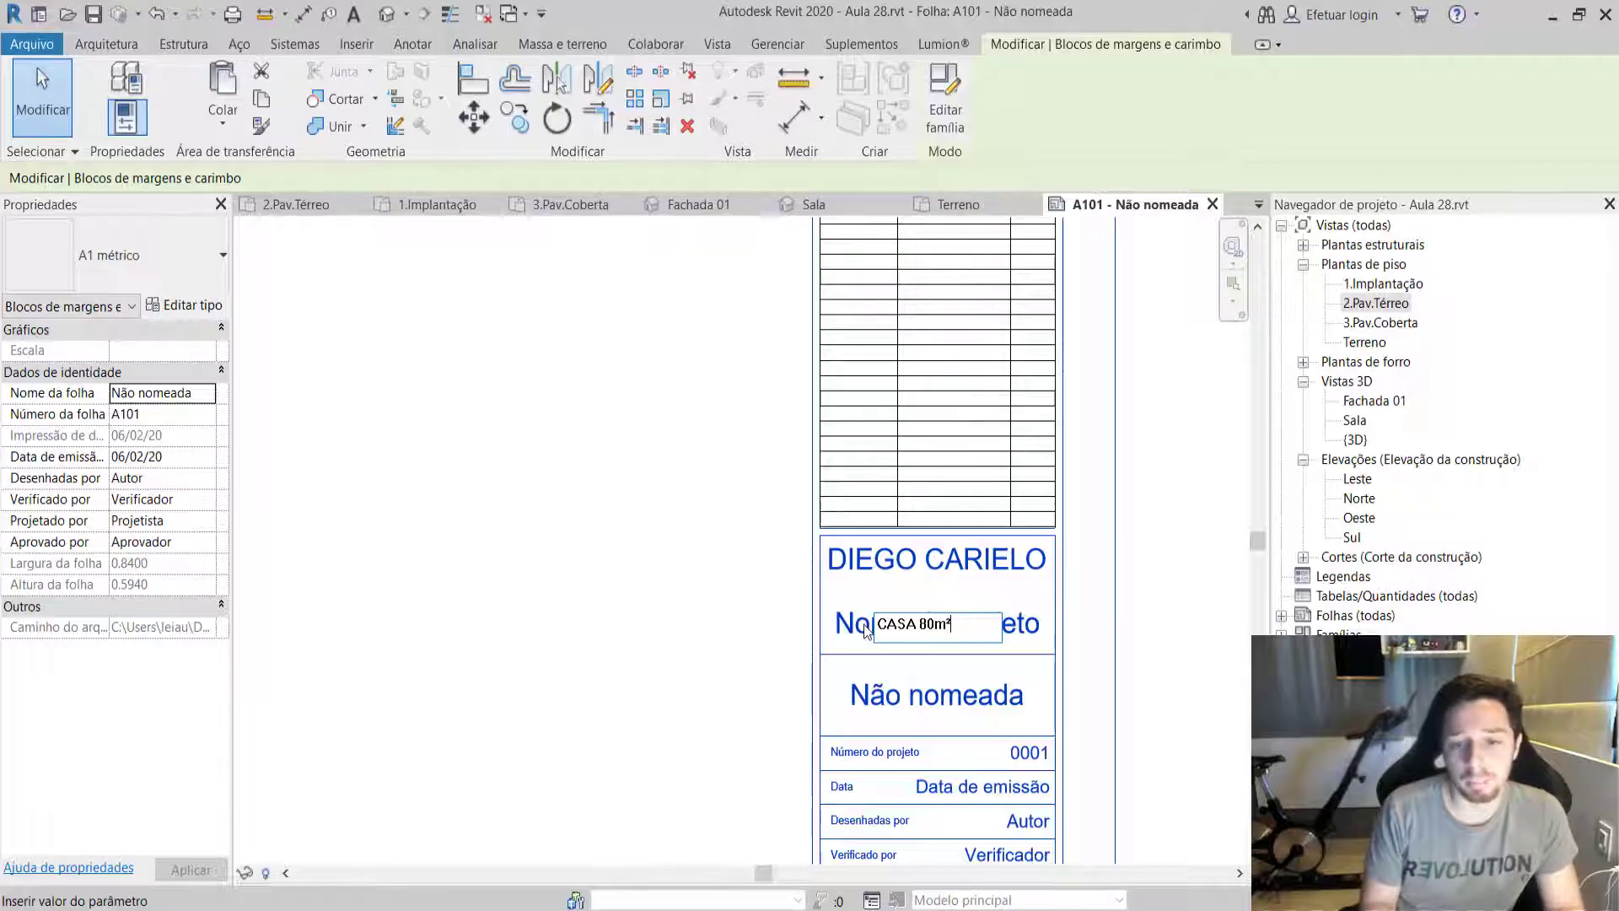
pyautogui.press('Return')
# Replace the Autor text with the drafter's name and deselect the title block.
pyautogui.scroll(-2, 1019, 708)
pyautogui.scroll(-1, 1020, 709)
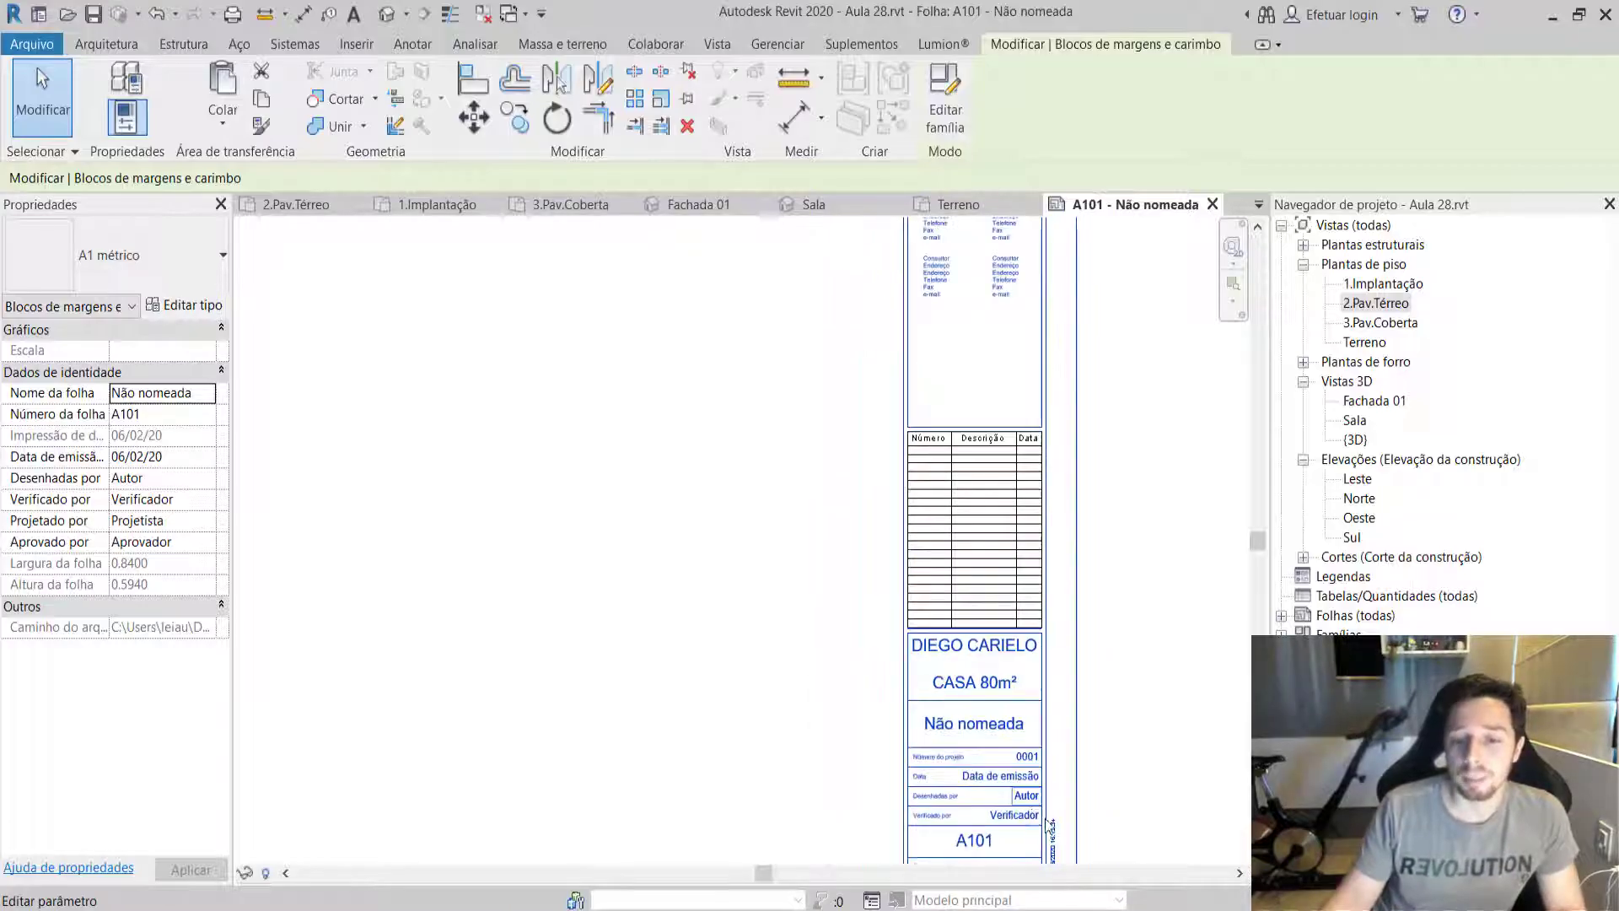
pyautogui.scroll(1, 1037, 624)
pyautogui.scroll(2, 1037, 624)
pyautogui.click(1021, 584)
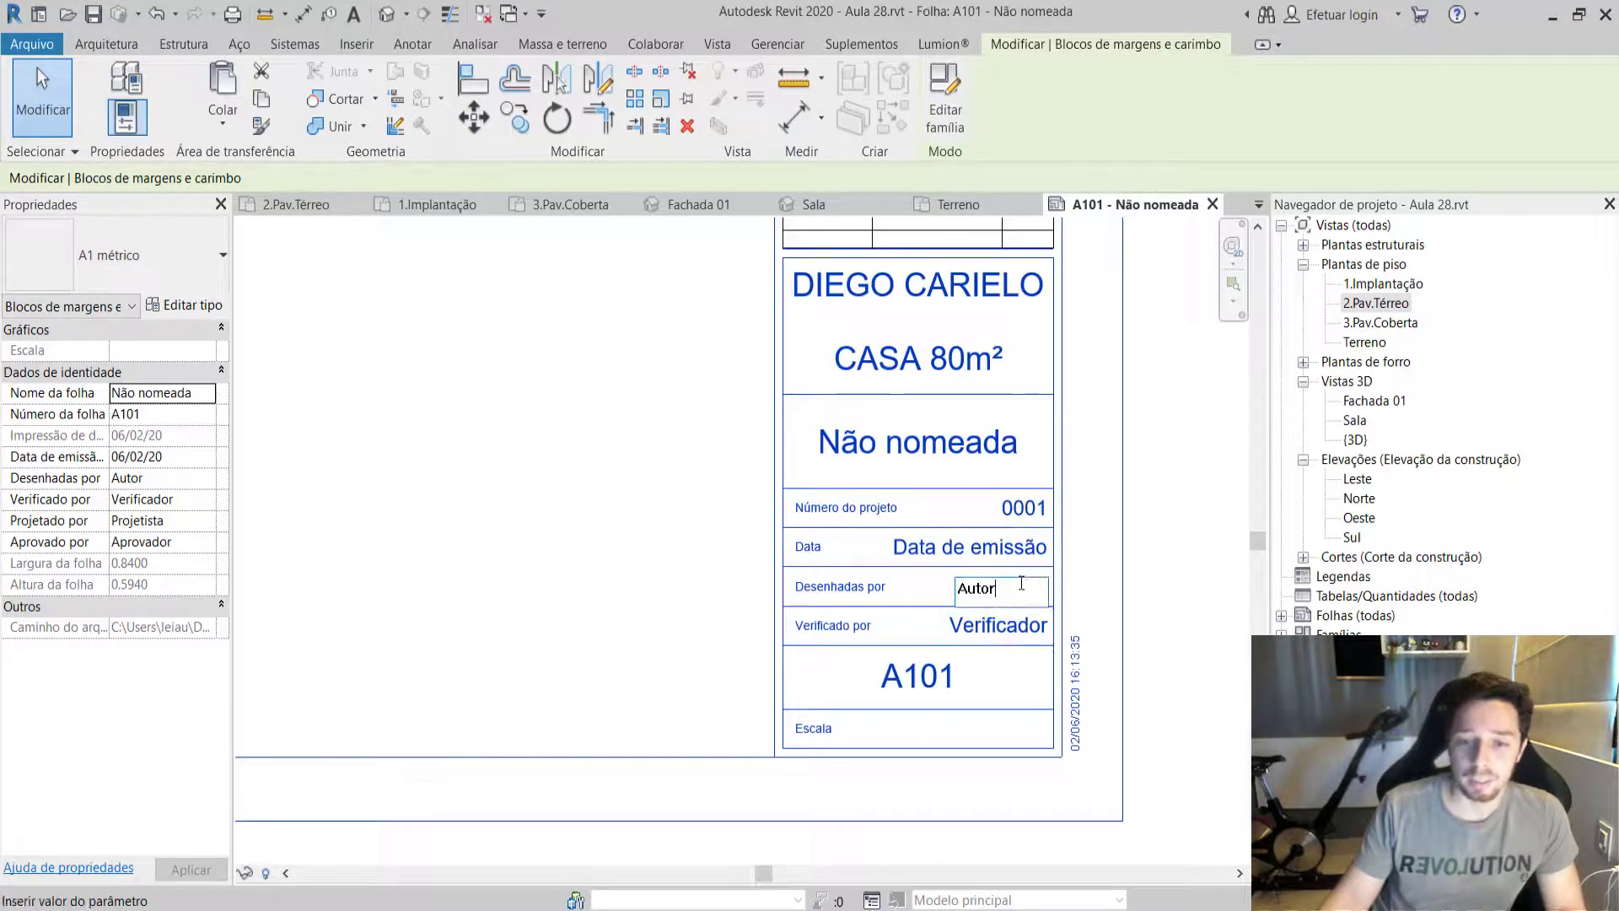
pyautogui.moveTo(1021, 583); pyautogui.dragTo(913, 582)
pyautogui.write('o')
pyautogui.press('Return')
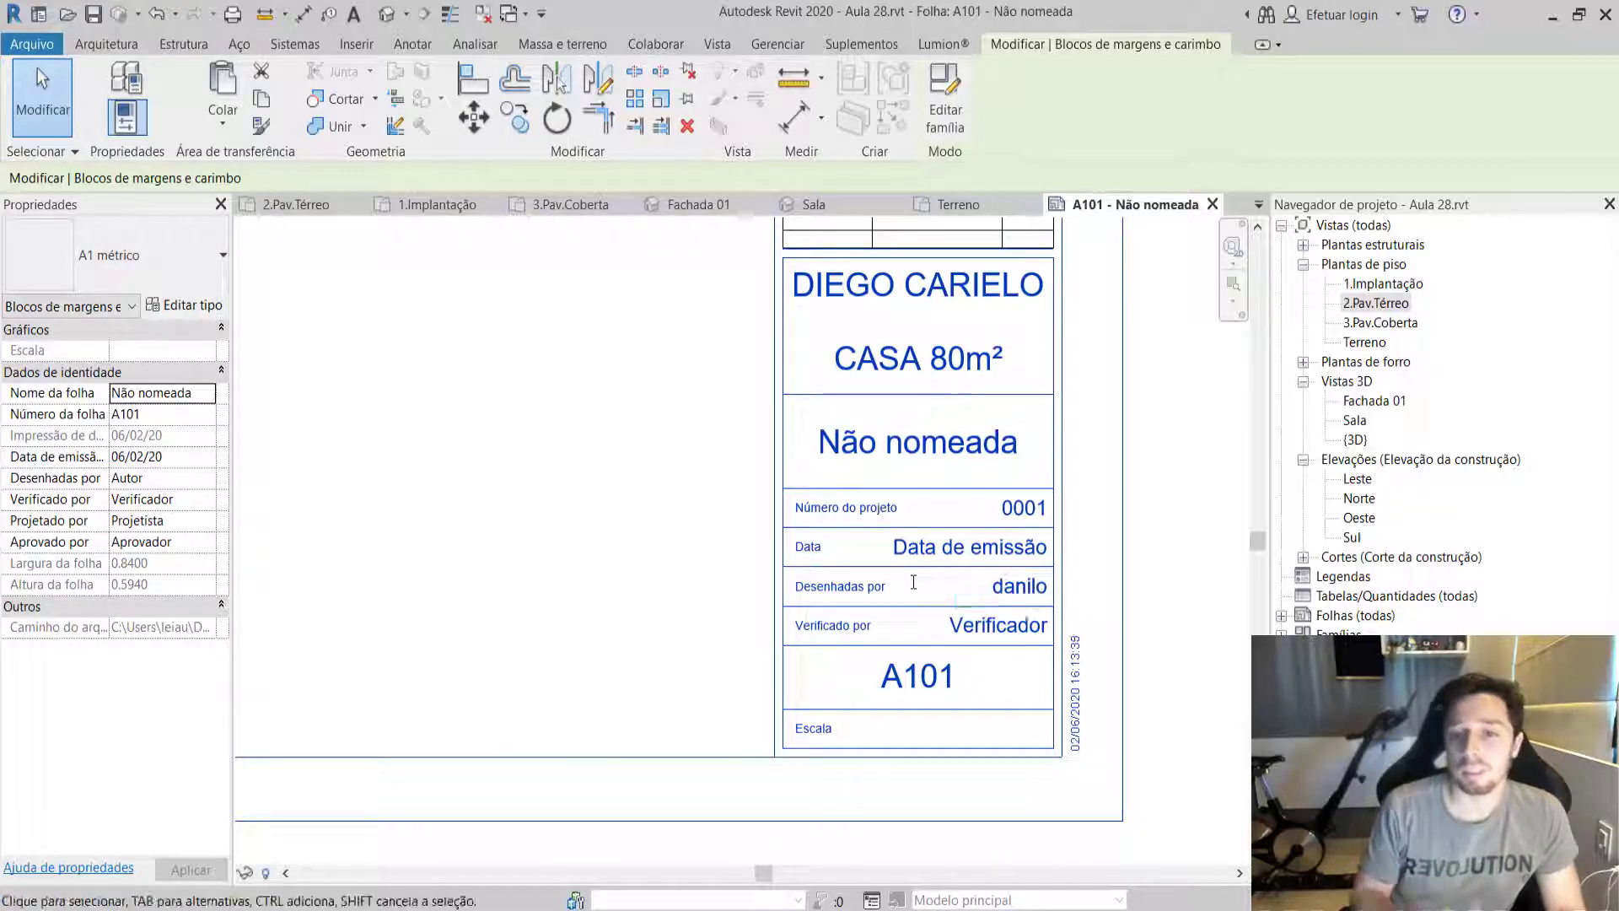
pyautogui.scroll(-3, 915, 600)
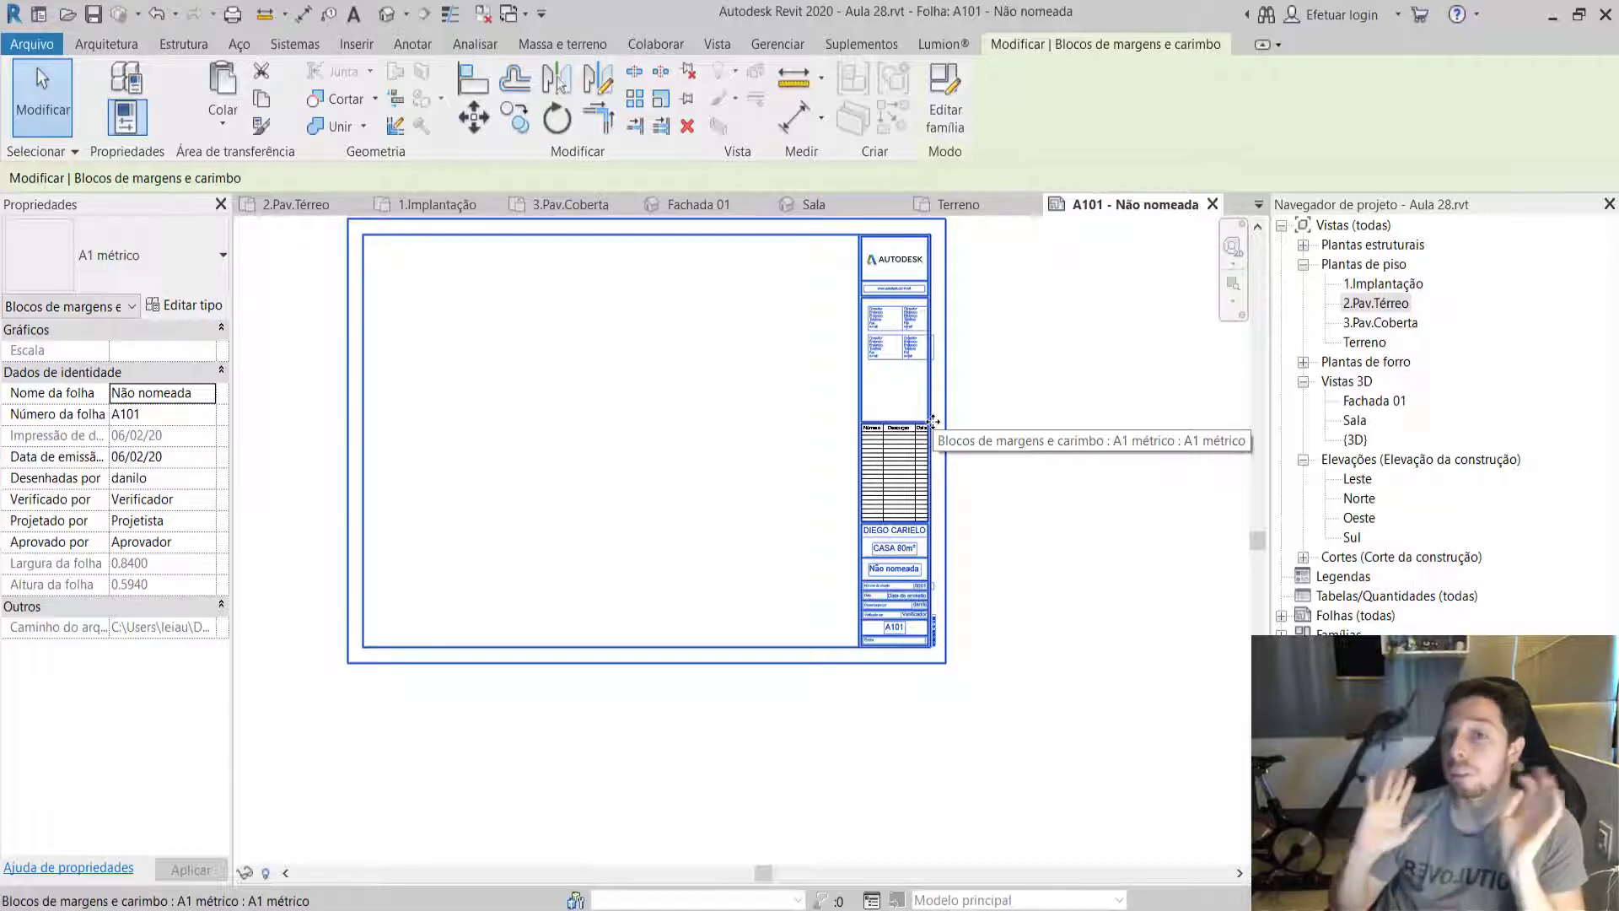
pyautogui.press('Escape')
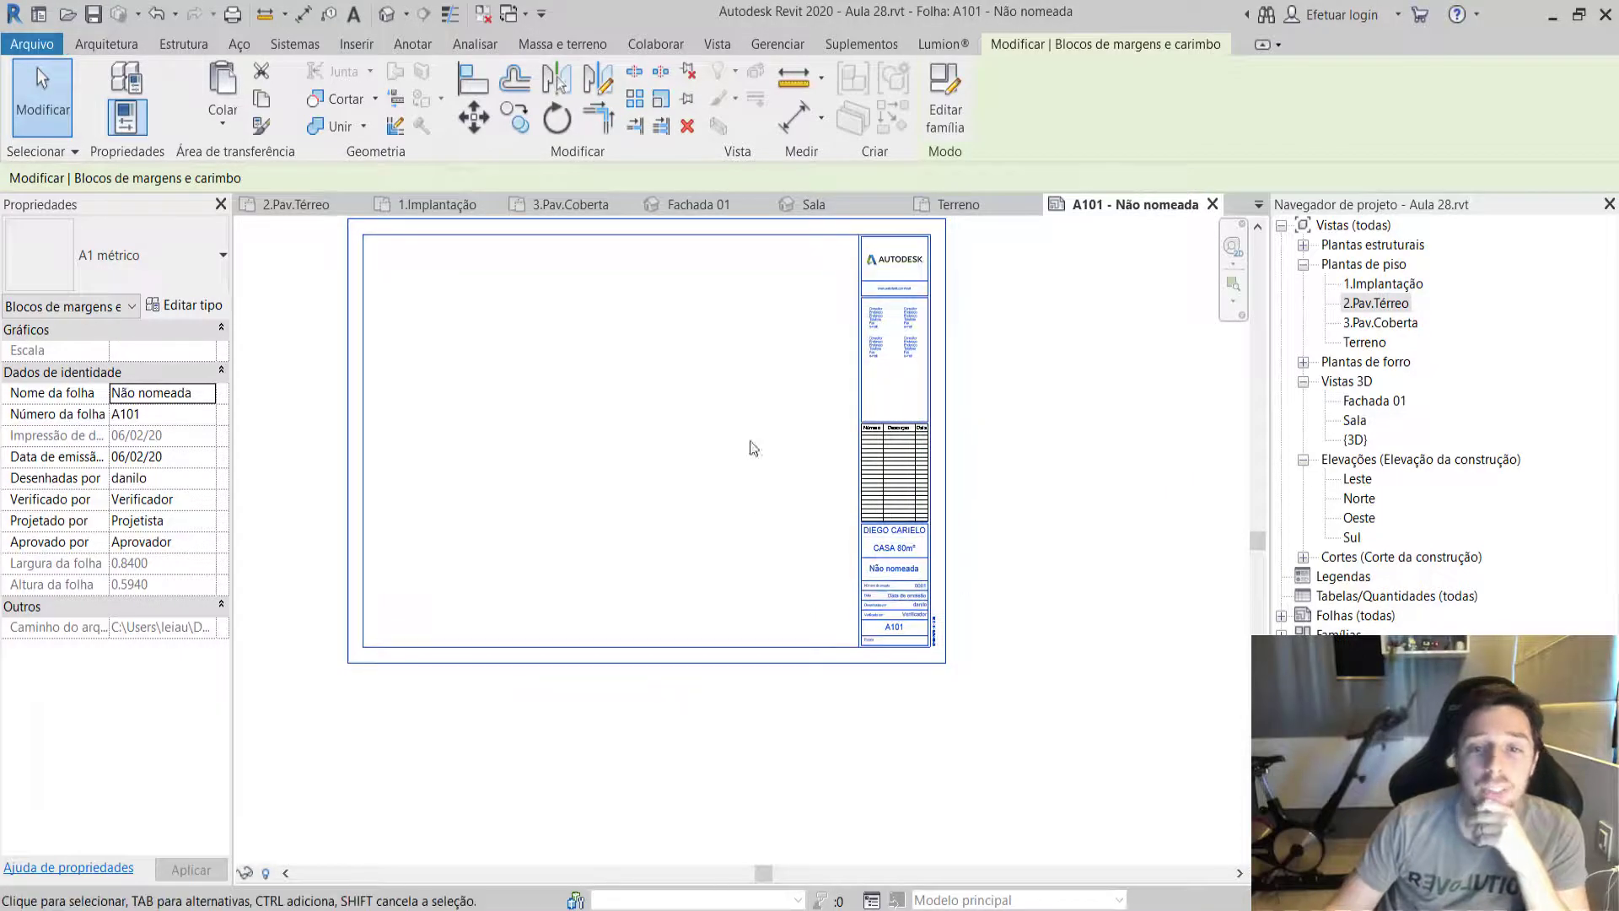
# Drag the 2.Pav.Térreo floor plan onto sheet A101 and place it near the centre.
pyautogui.moveTo(776, 466); pyautogui.dragTo(833, 521, button='middle')
pyautogui.press('Escape')
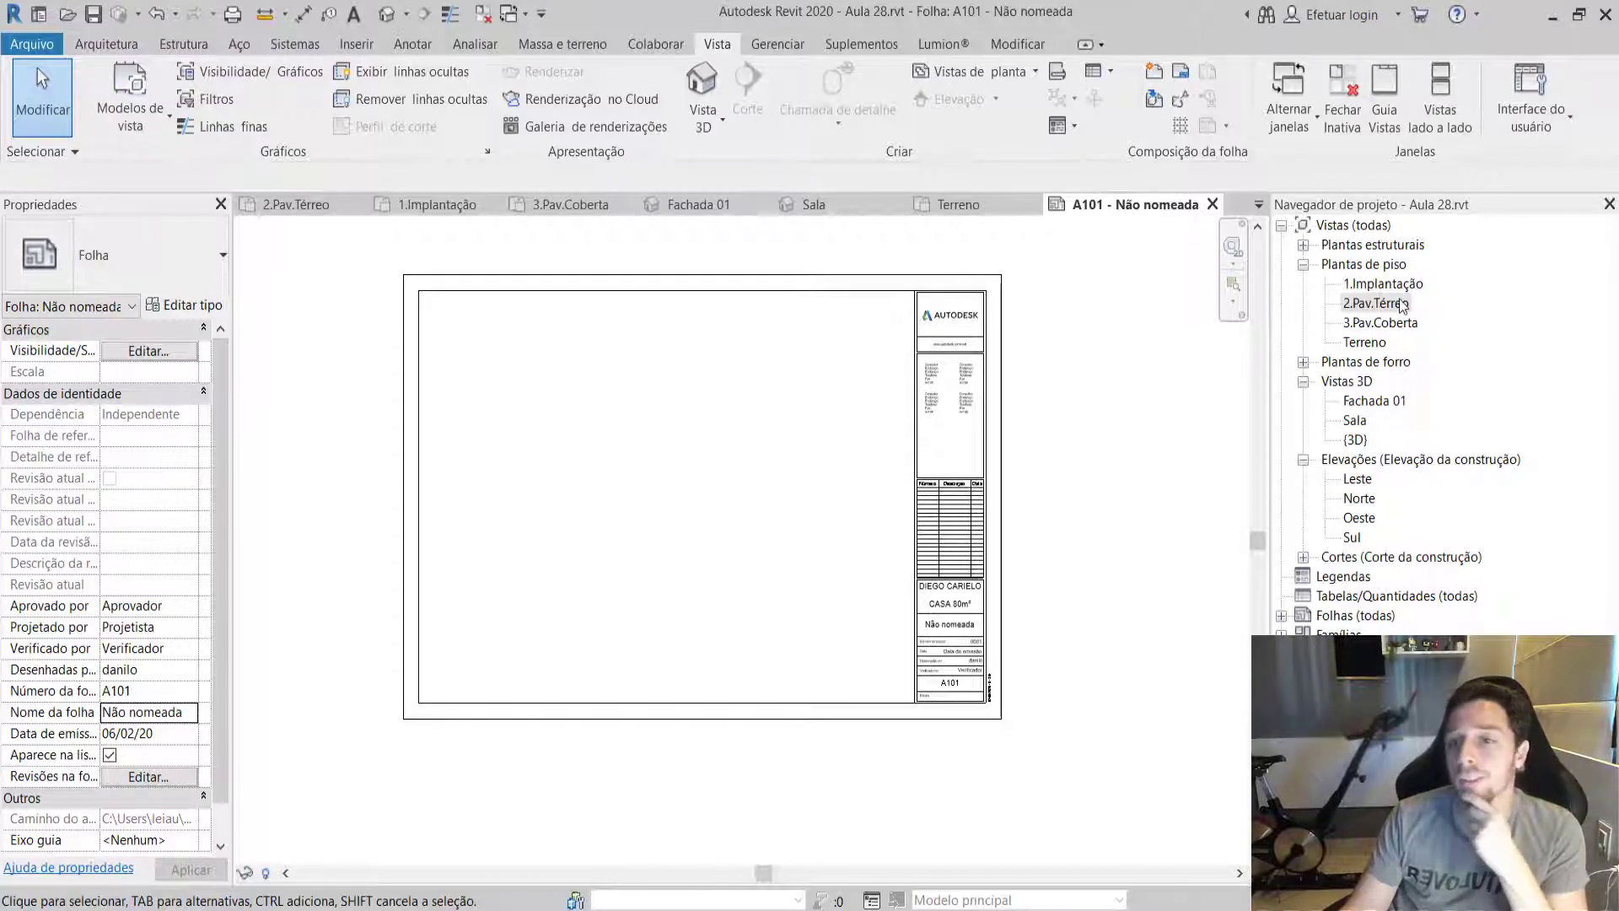
pyautogui.click(1397, 306)
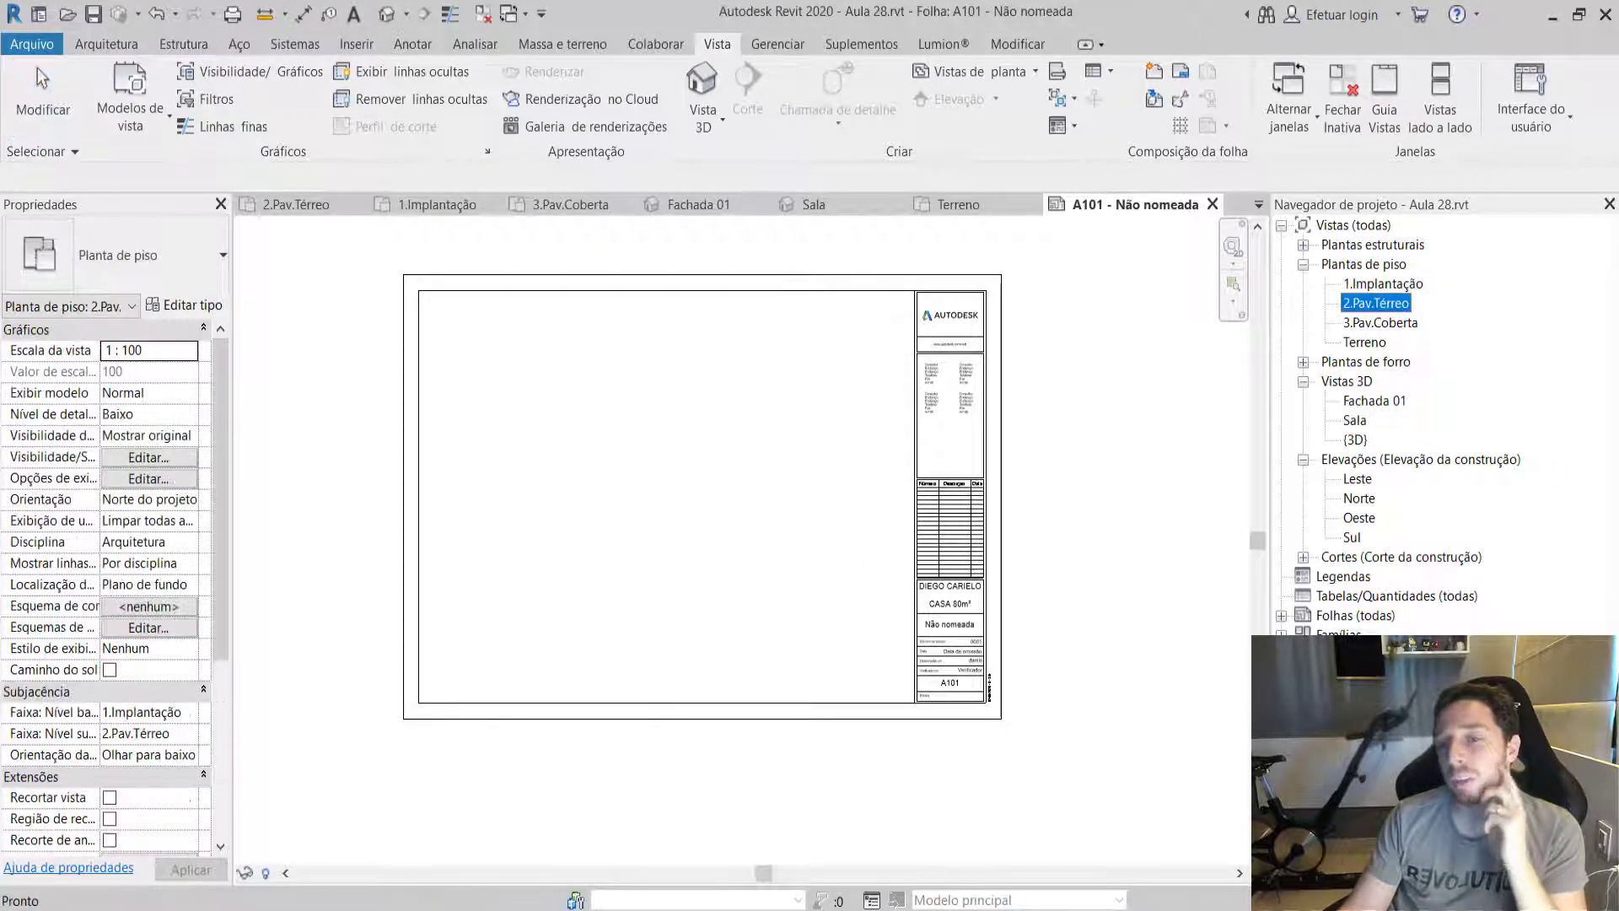
pyautogui.moveTo(1278, 411); pyautogui.dragTo(564, 499)
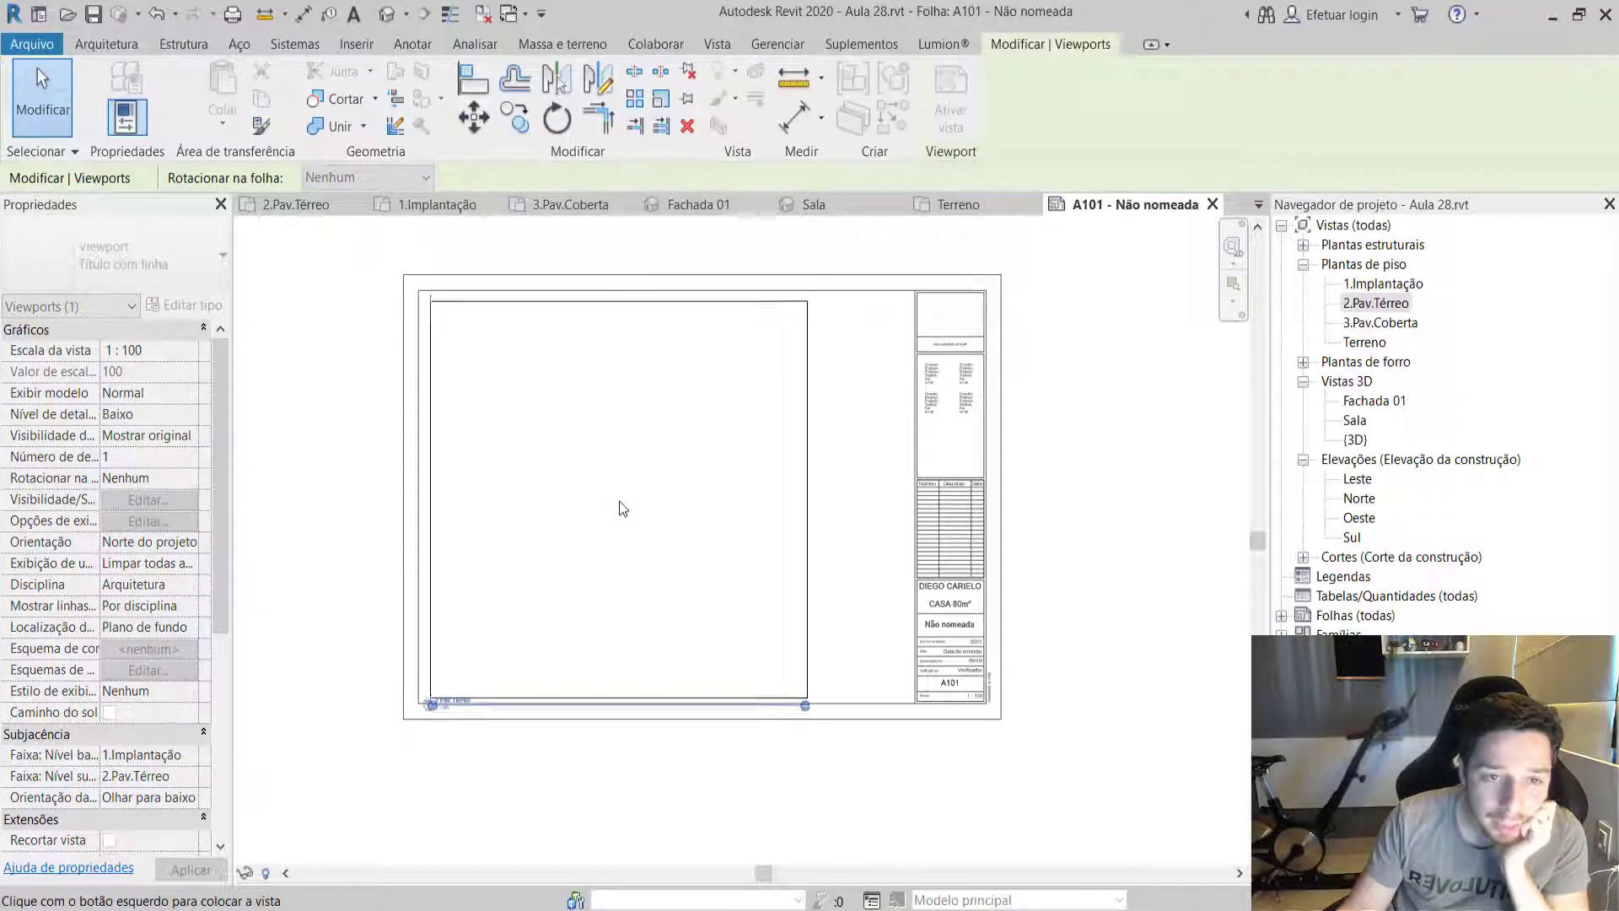
pyautogui.click(619, 501)
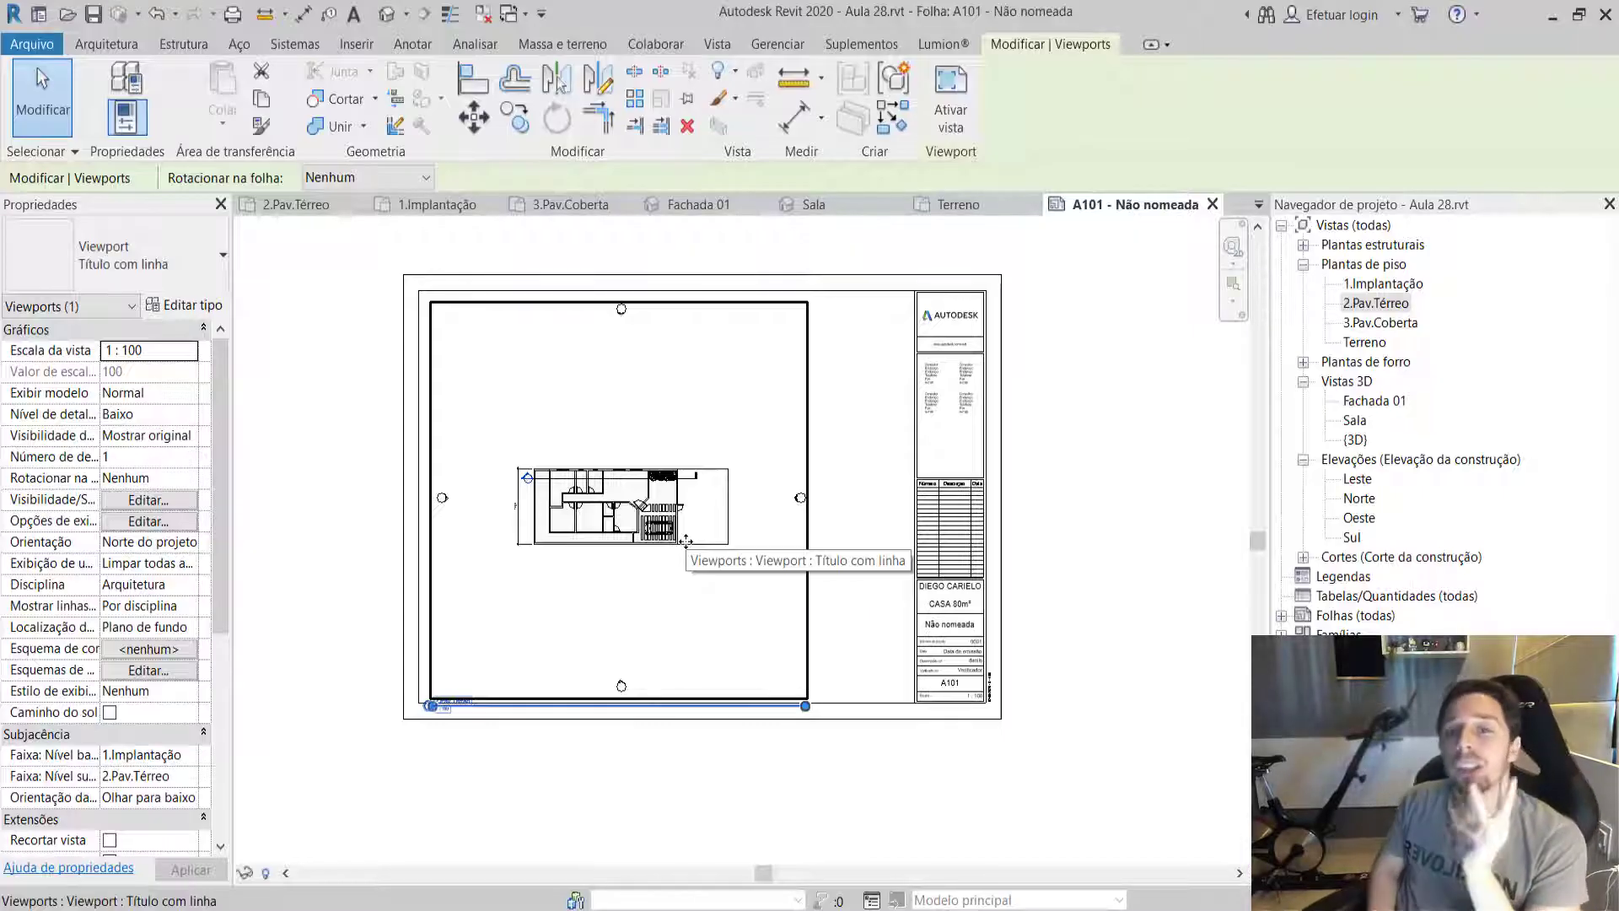
pyautogui.click(1054, 552)
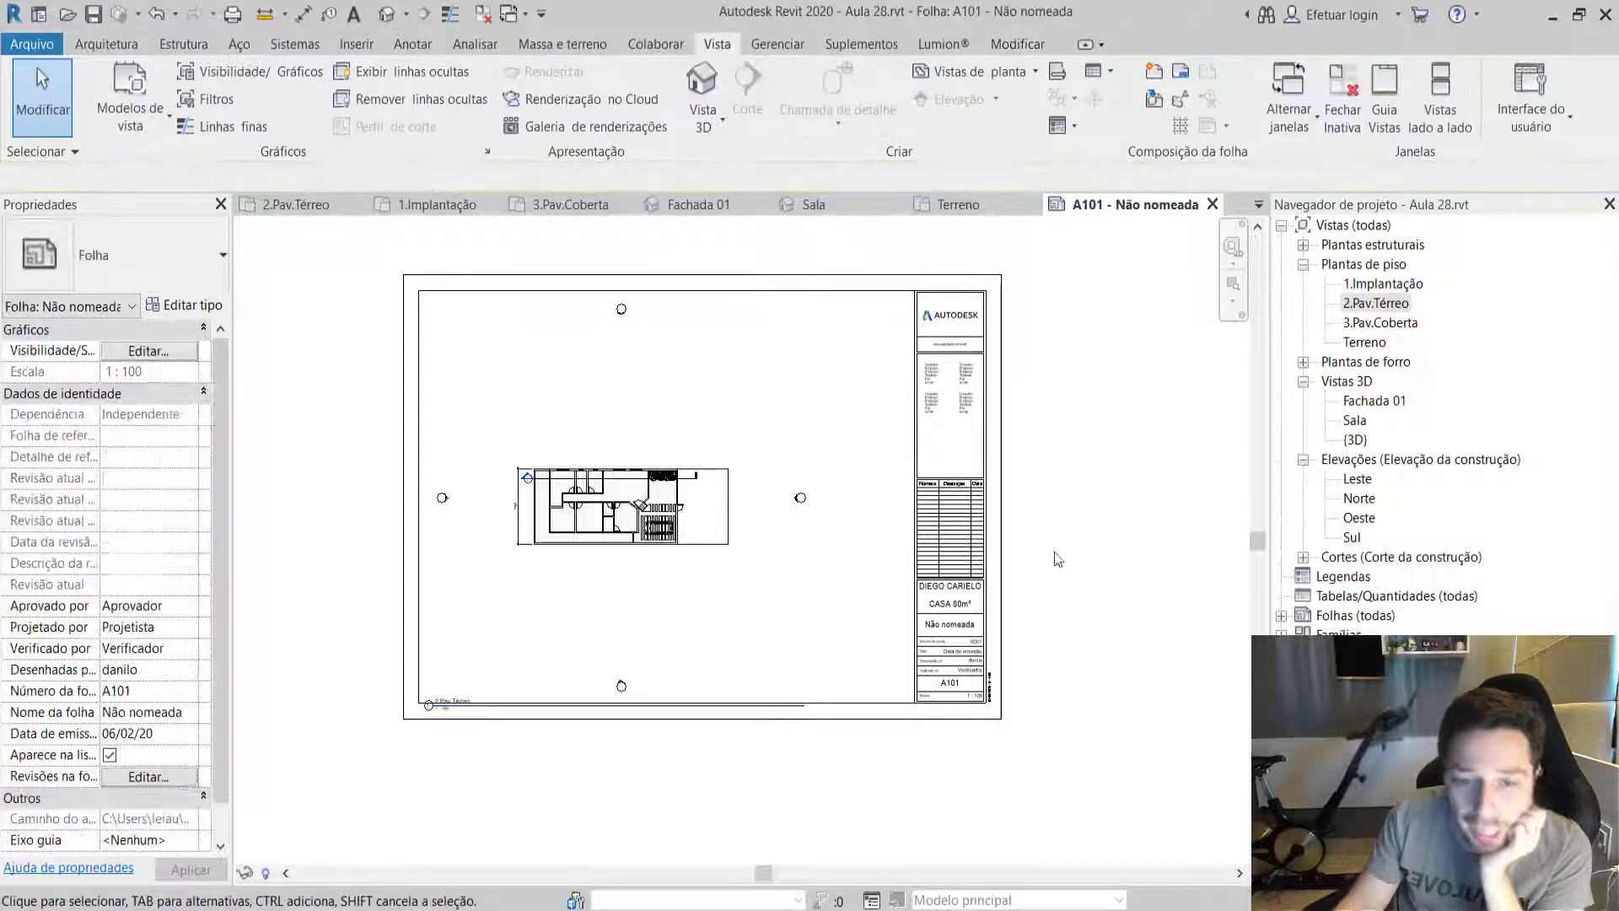
# Zoom and pan around sheet A101 to inspect the placed floor plan.
pyautogui.scroll(3, 737, 519)
pyautogui.scroll(-2, 707, 544)
pyautogui.scroll(-1, 707, 544)
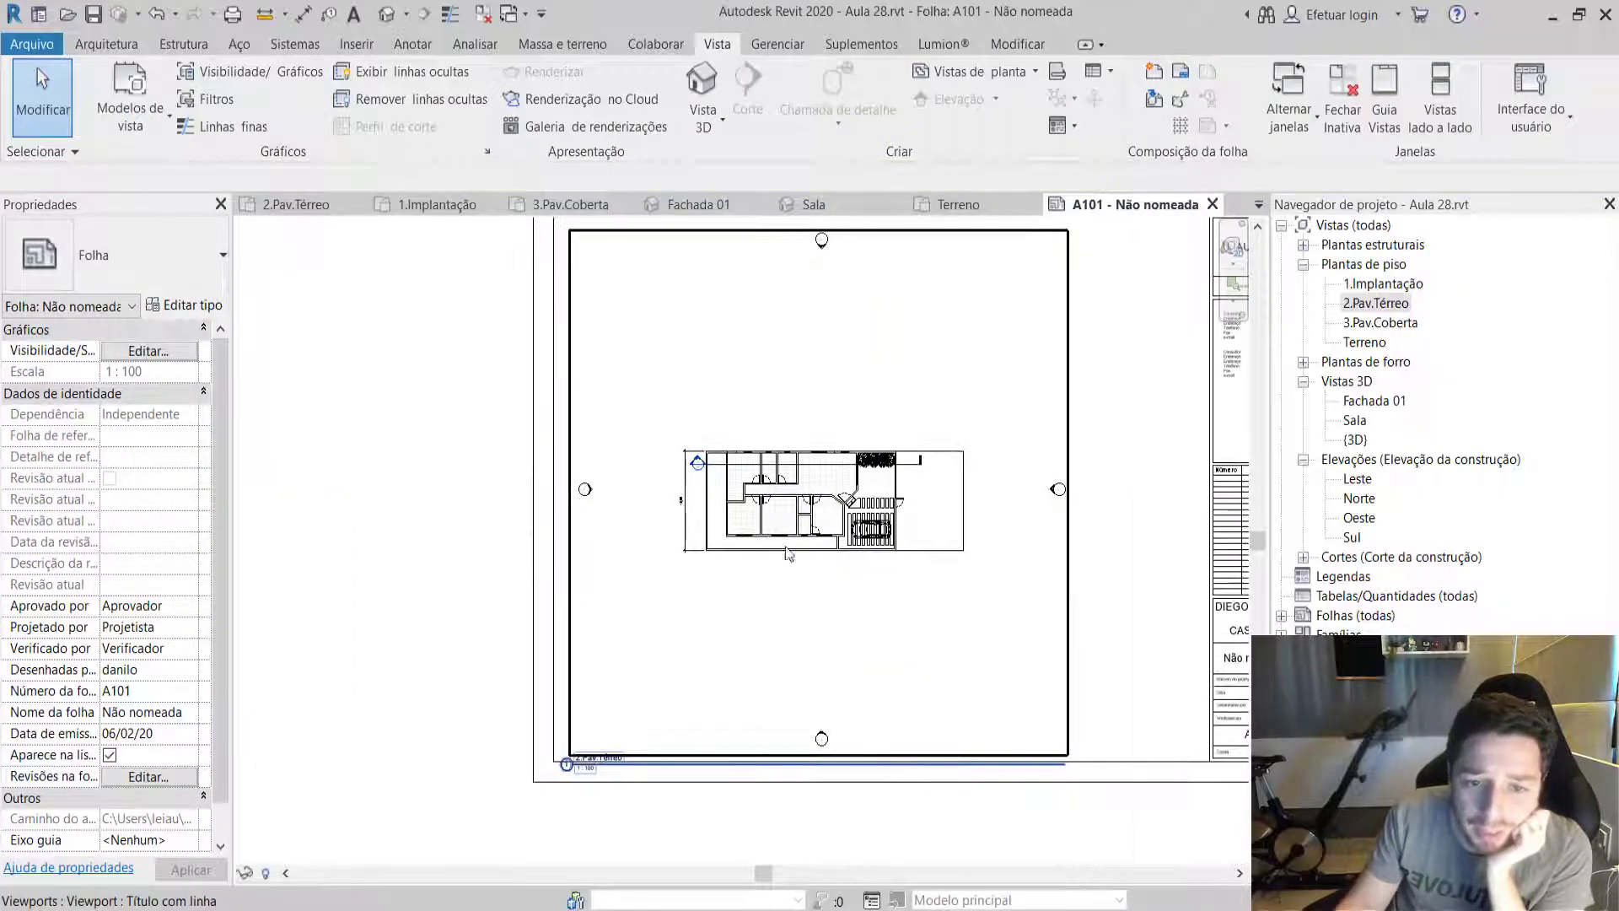
pyautogui.scroll(3, 590, 727)
pyautogui.scroll(-2, 657, 733)
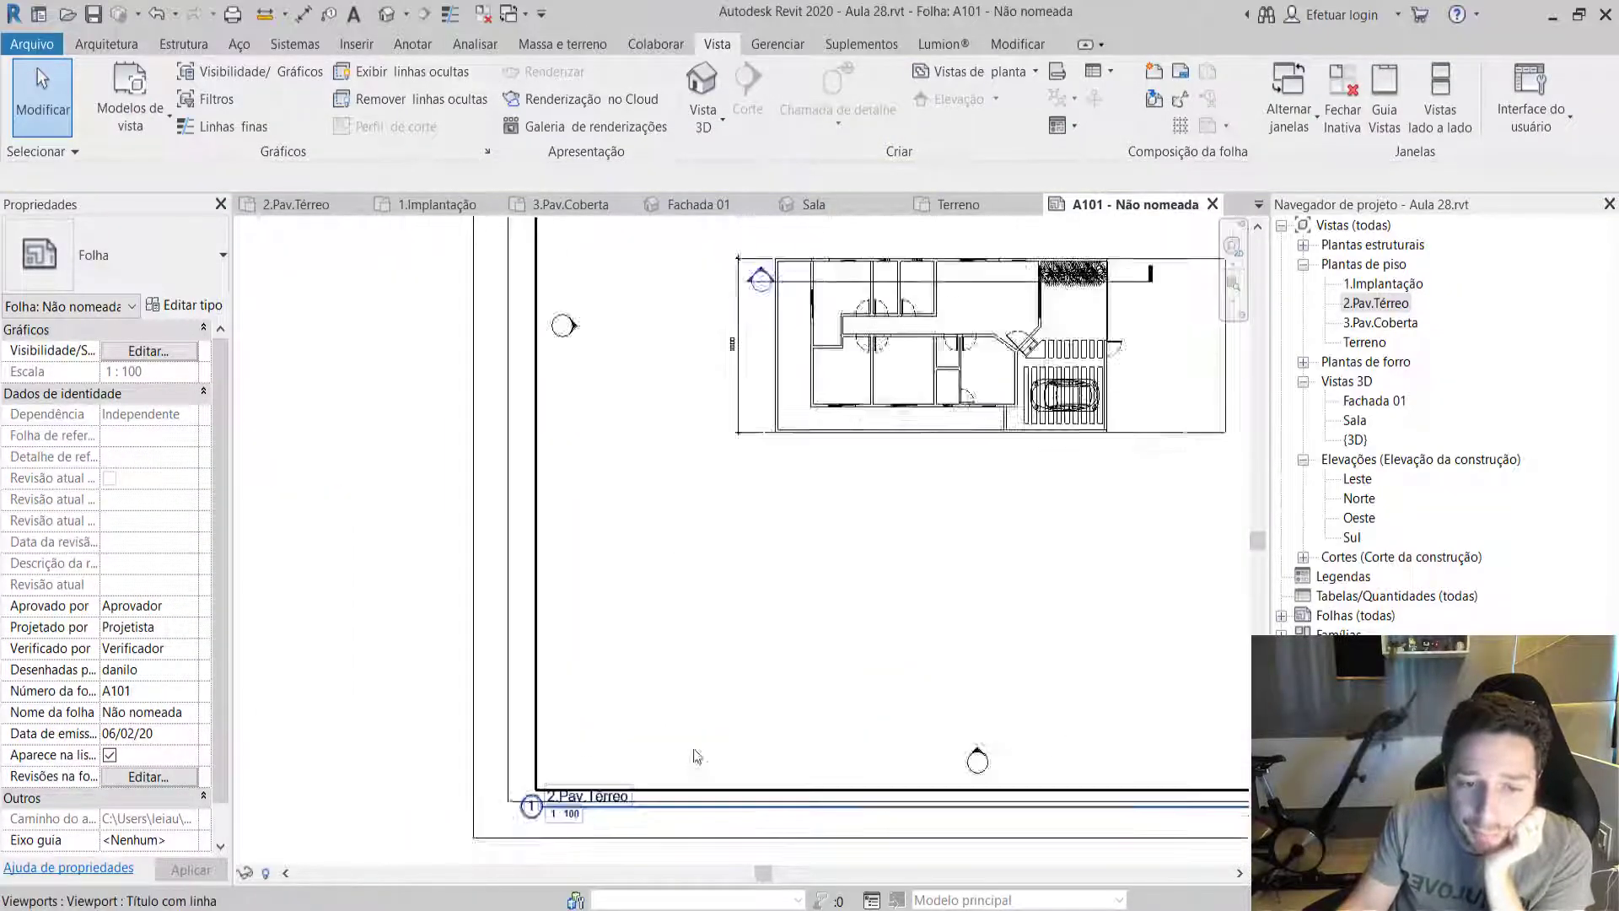
pyautogui.scroll(1, 706, 742)
pyautogui.moveTo(1073, 676); pyautogui.dragTo(892, 723, button='middle')
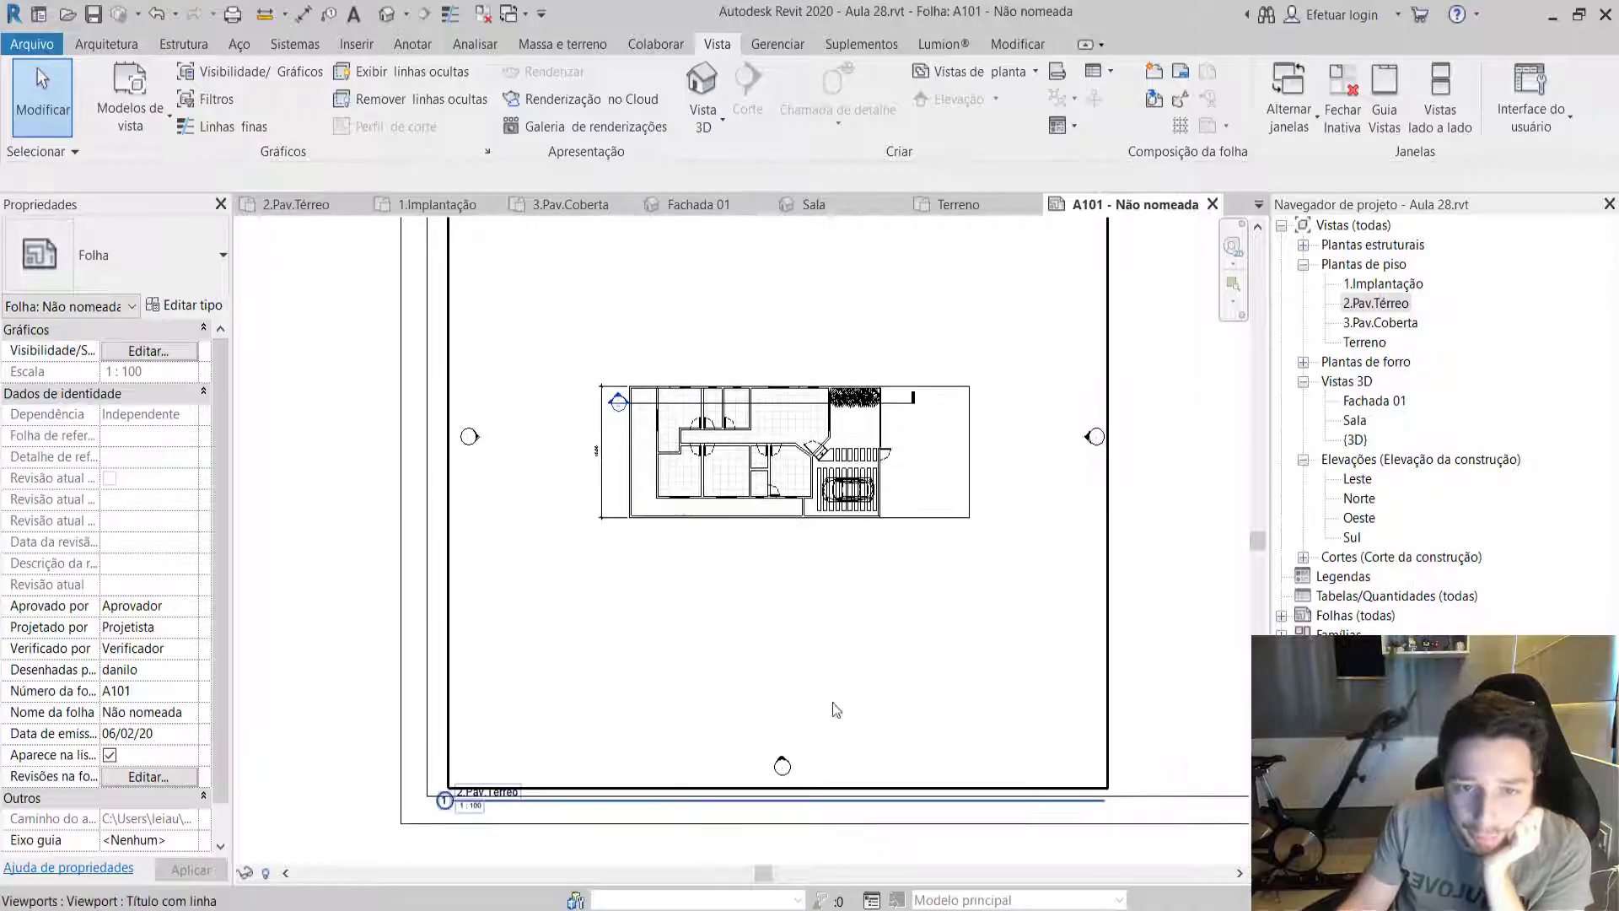
pyautogui.scroll(-1, 891, 723)
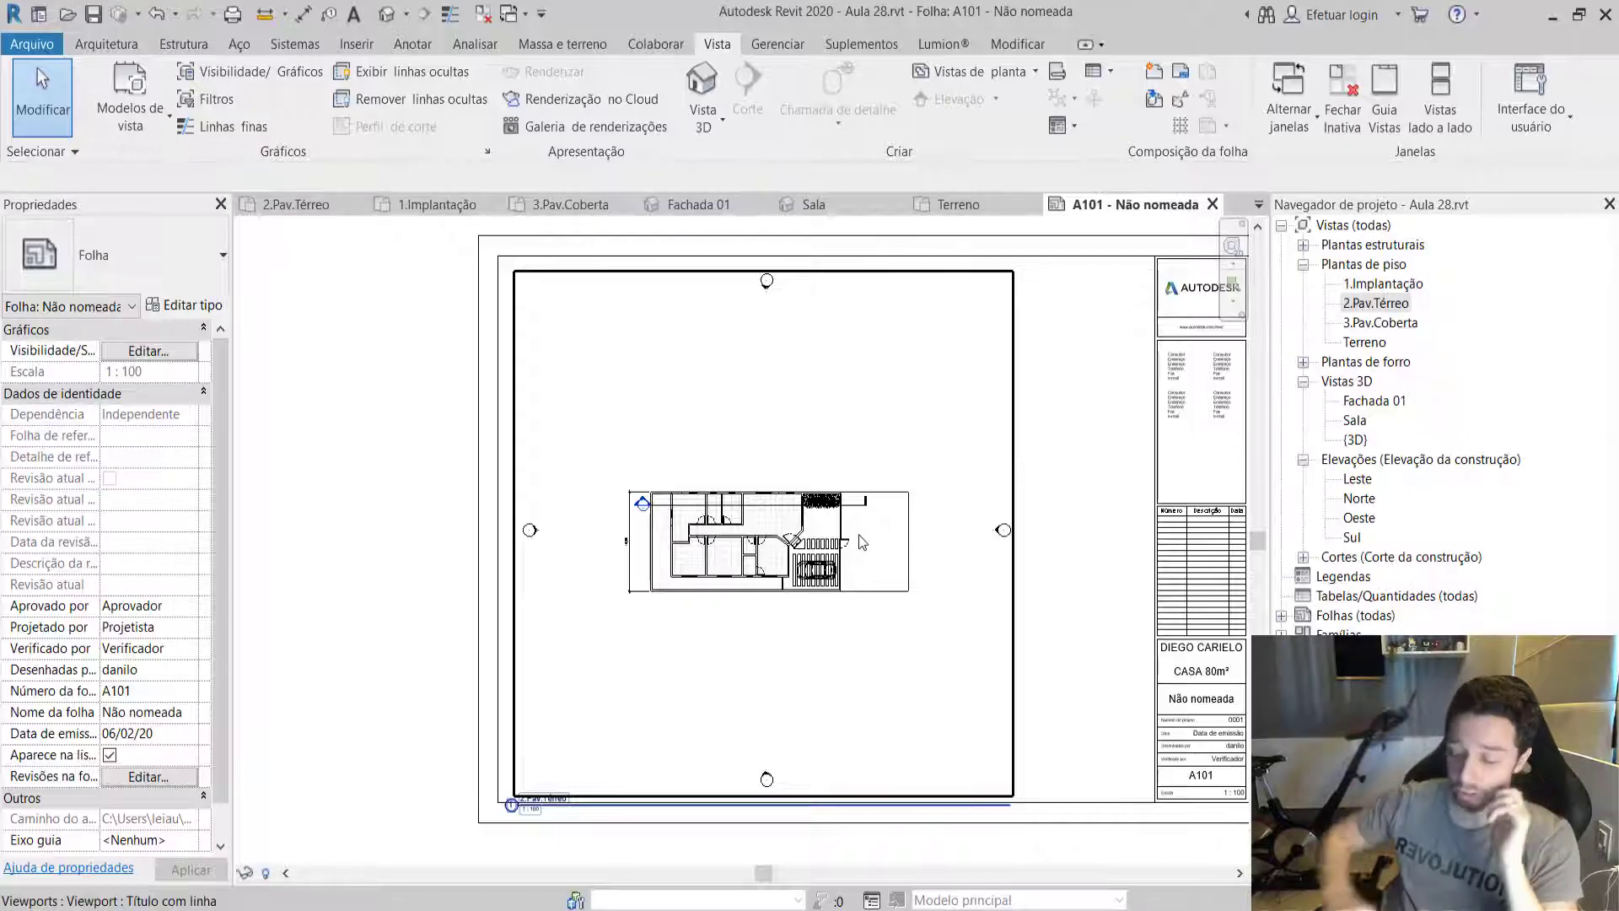
# Delete the 2.Pav.Térreo viewport from sheet A101.
pyautogui.scroll(1, 862, 542)
pyautogui.click(862, 541)
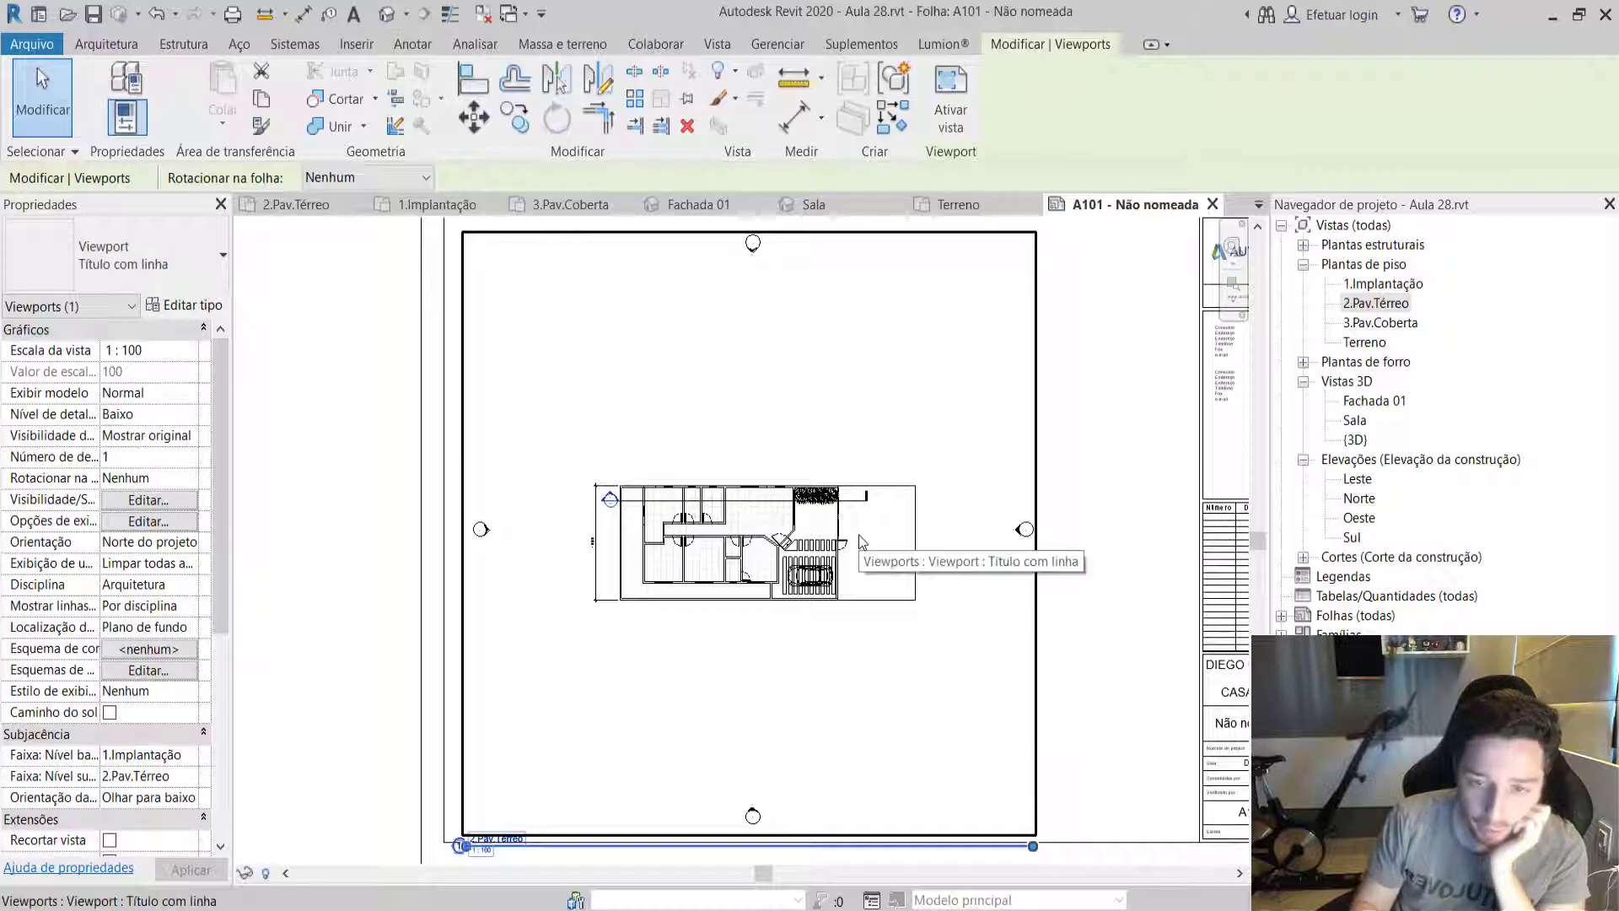
pyautogui.press('Delete')
# In the 2.Pav.Térreo plan, hide the elevation marker category in the view.
pyautogui.doubleClick(1381, 305)
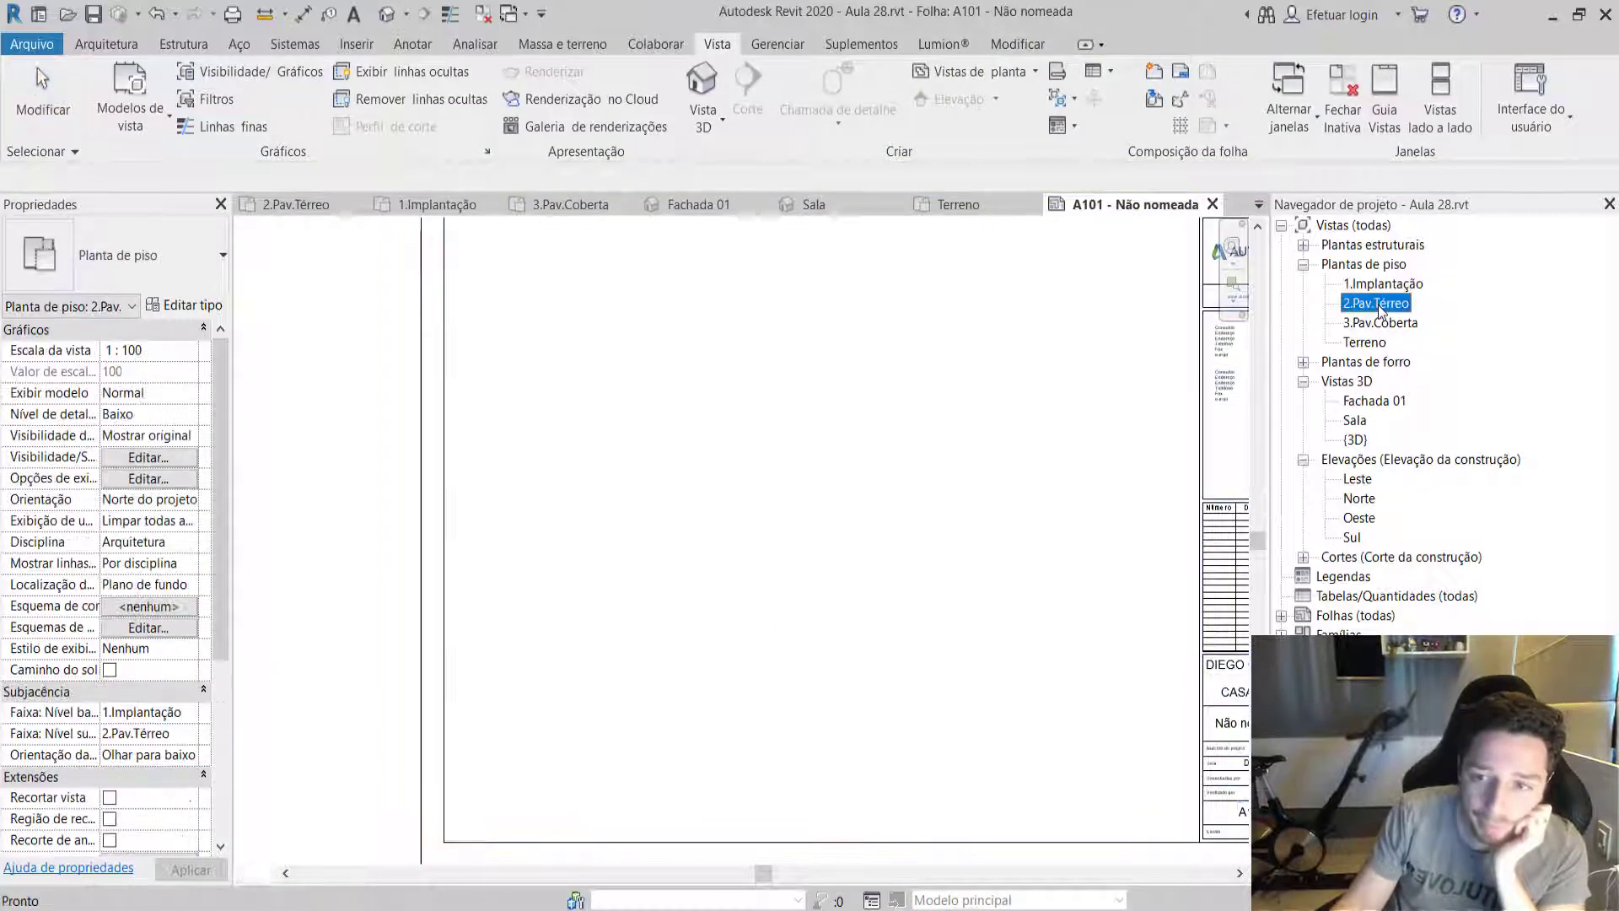
pyautogui.scroll(-3, 1106, 516)
pyautogui.scroll(-2, 1063, 540)
pyautogui.moveTo(1056, 558); pyautogui.dragTo(989, 570, button='middle')
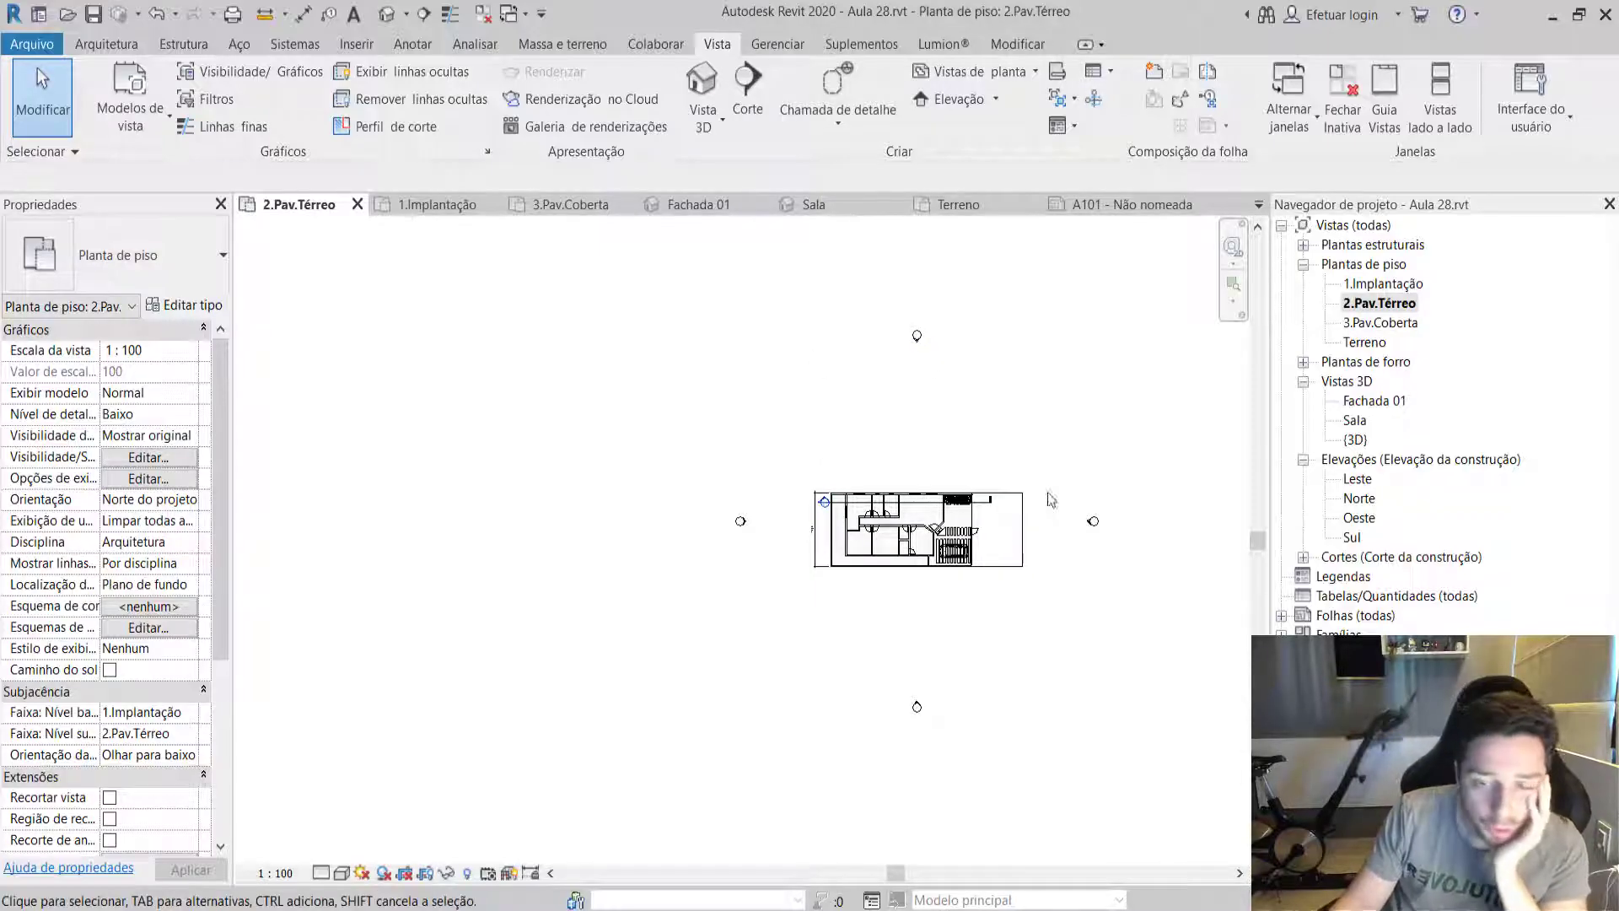
pyautogui.moveTo(1070, 470); pyautogui.dragTo(1176, 659)
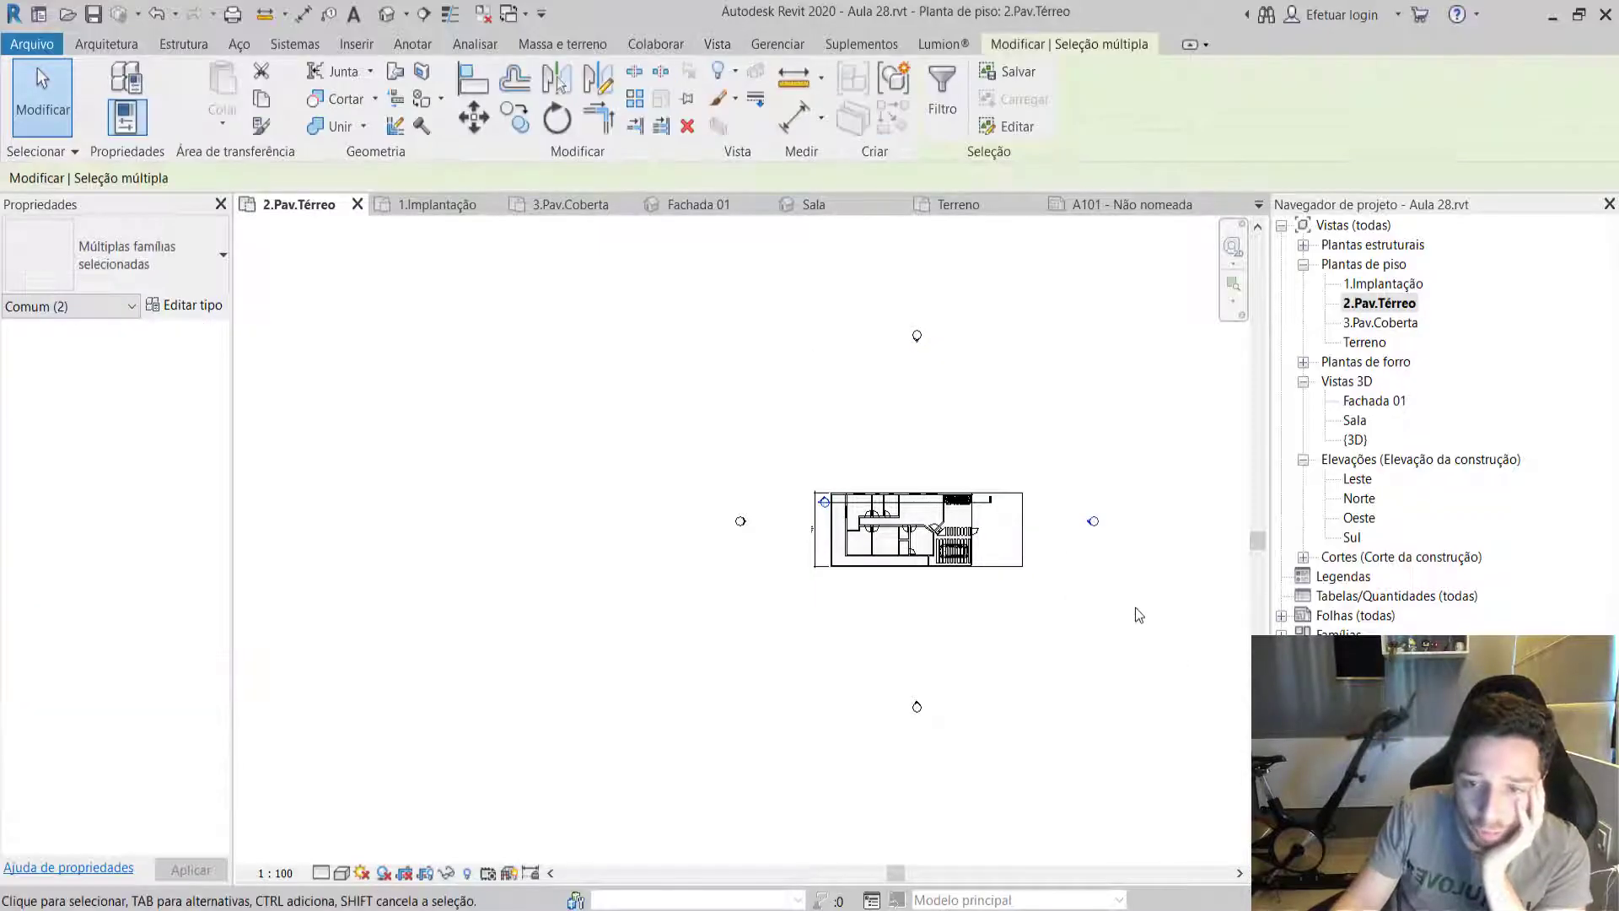
pyautogui.scroll(2, 1122, 550)
pyautogui.rightClick(1059, 498)
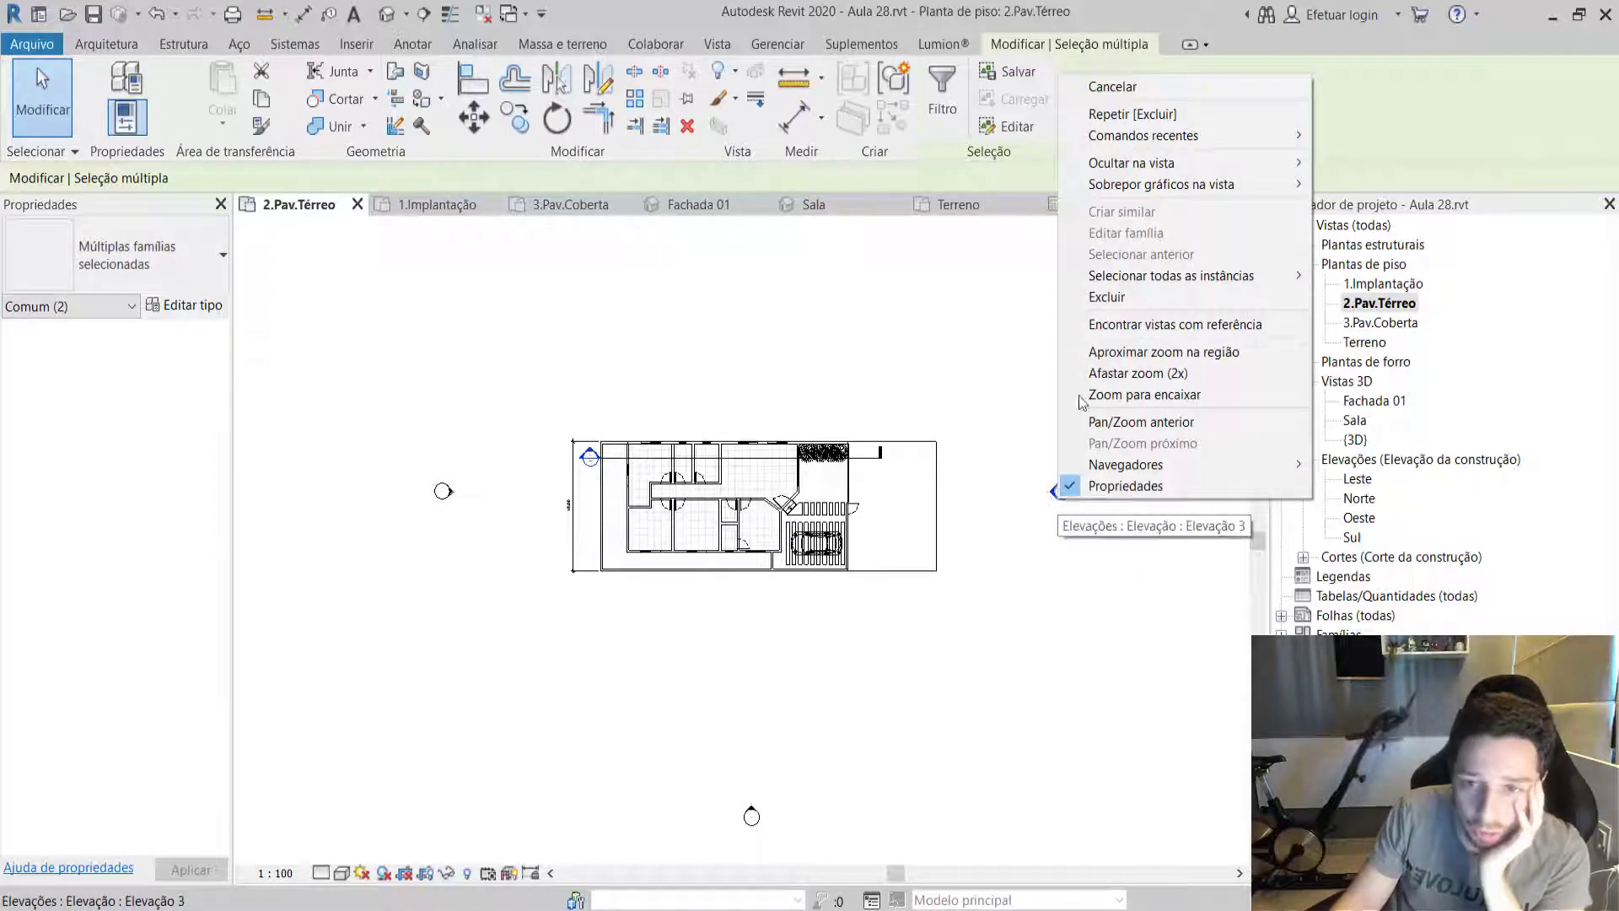
pyautogui.moveTo(1131, 163)
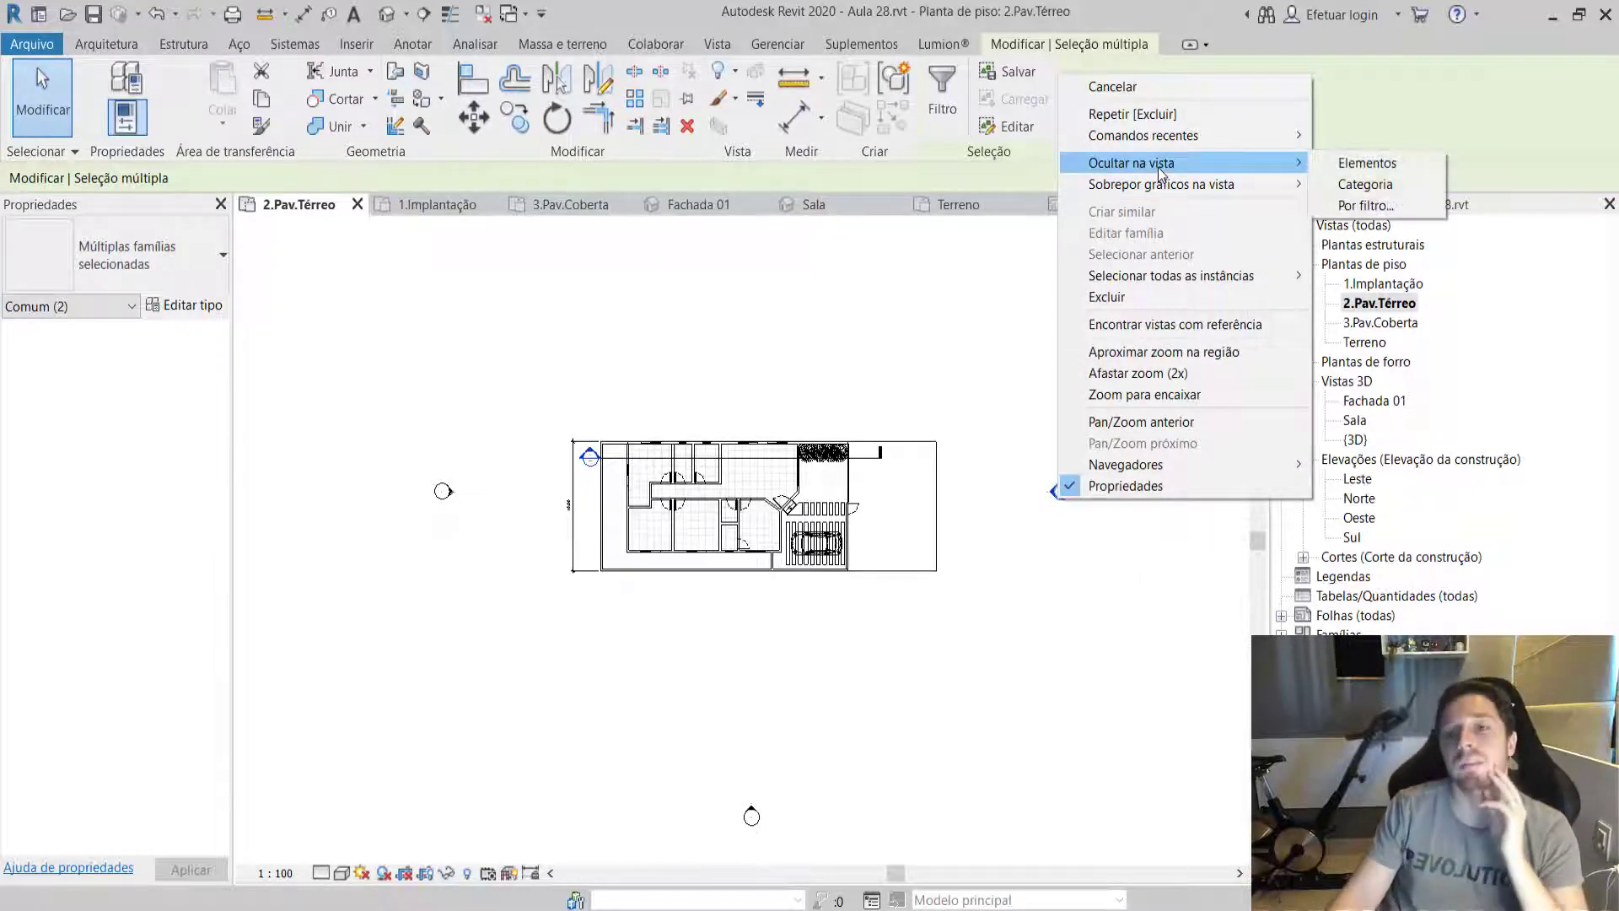
pyautogui.click(1364, 184)
# Expand Folhas (todas) in the Project Browser to show sheet A101.
pyautogui.scroll(-2, 1075, 503)
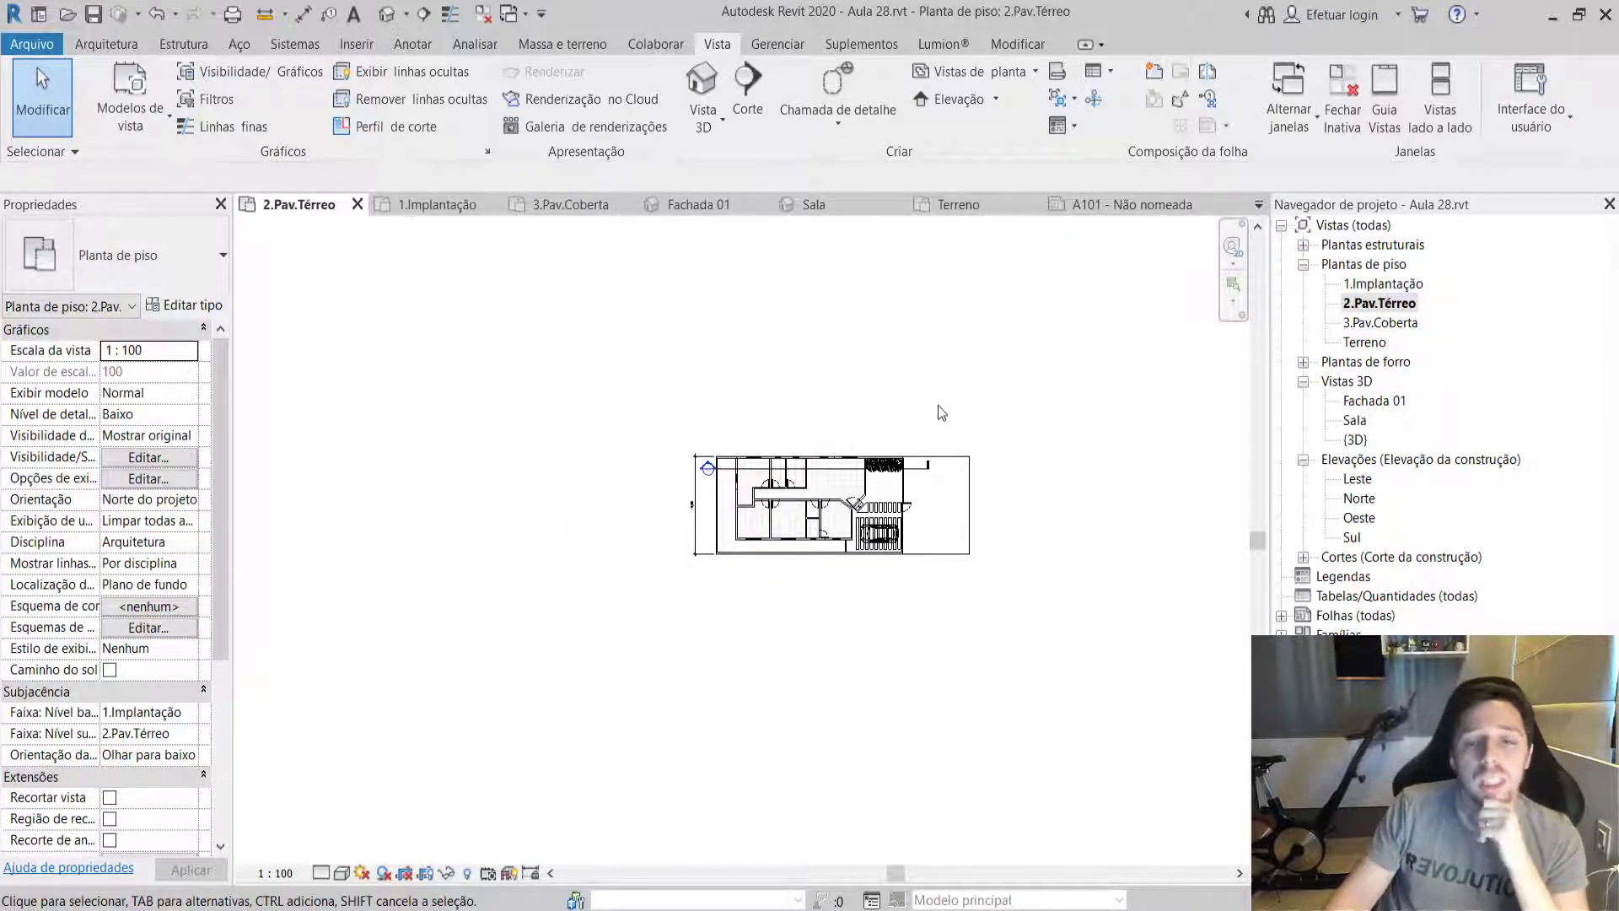
pyautogui.scroll(-1, 725, 460)
pyautogui.scroll(2, 829, 510)
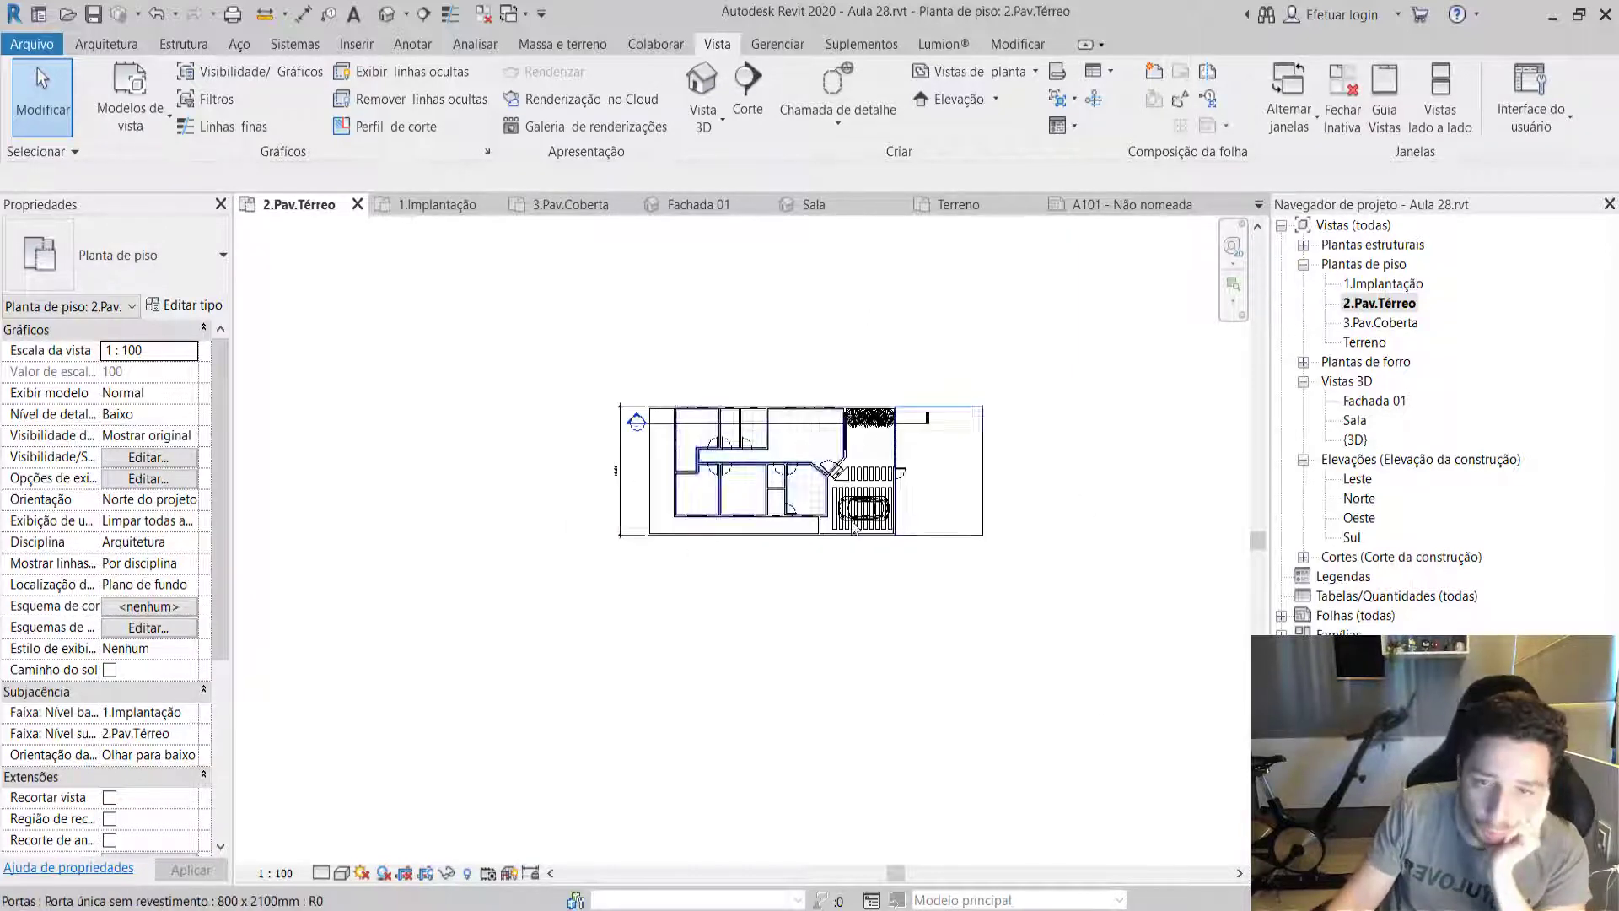
pyautogui.scroll(3, 895, 493)
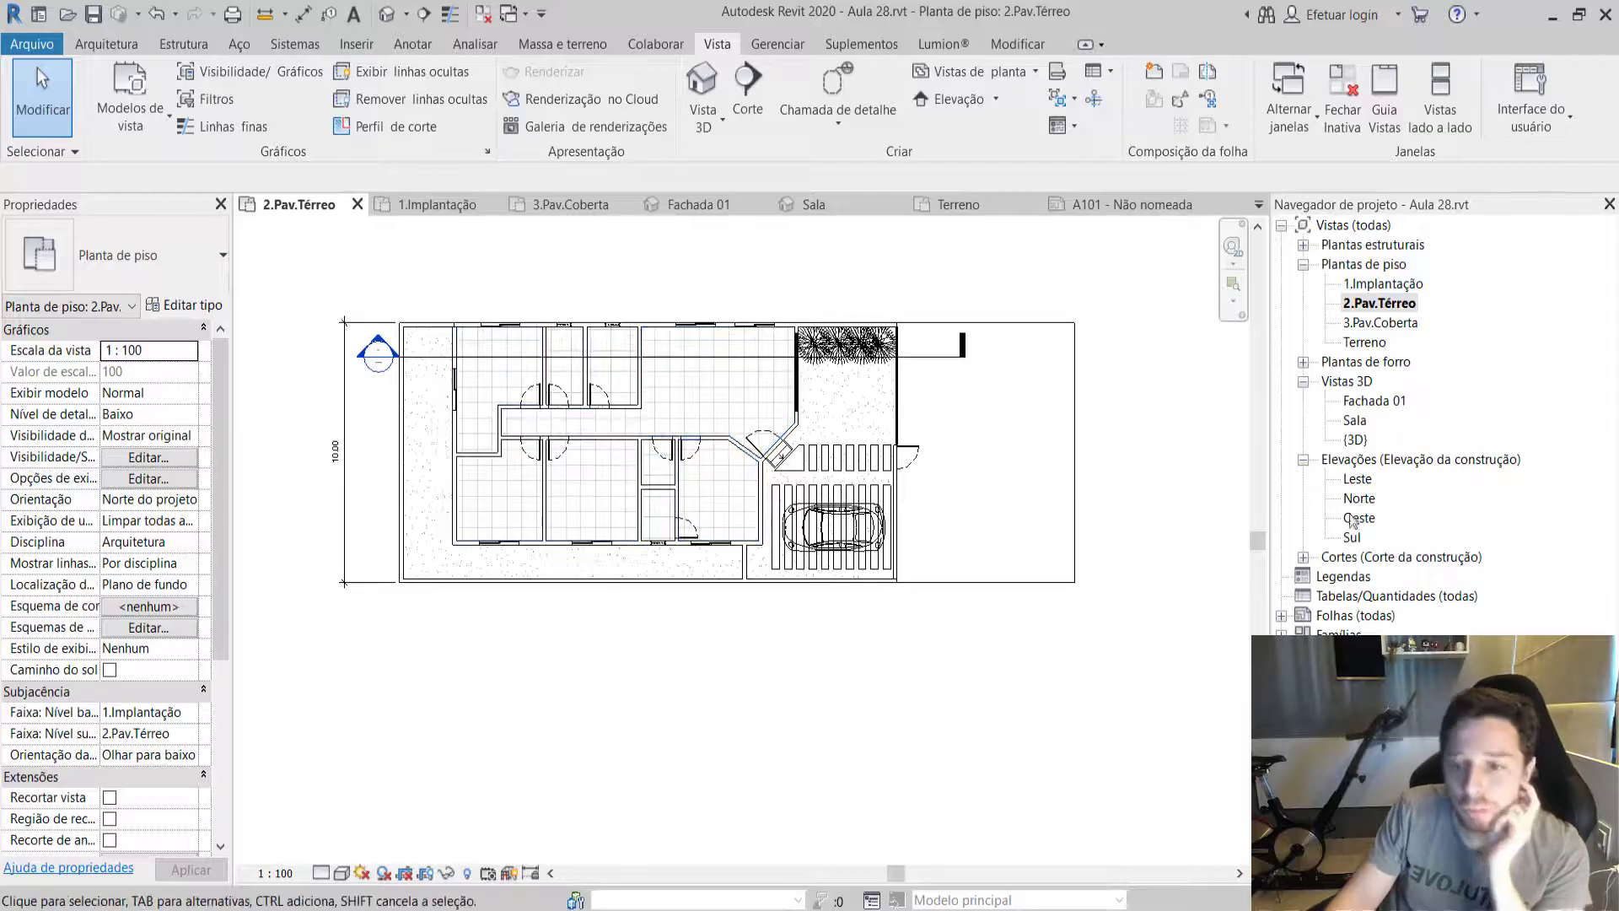
pyautogui.click(1280, 616)
# Open sheet A101 and rename it 'planta baixa'.
pyautogui.doubleClick(1391, 636)
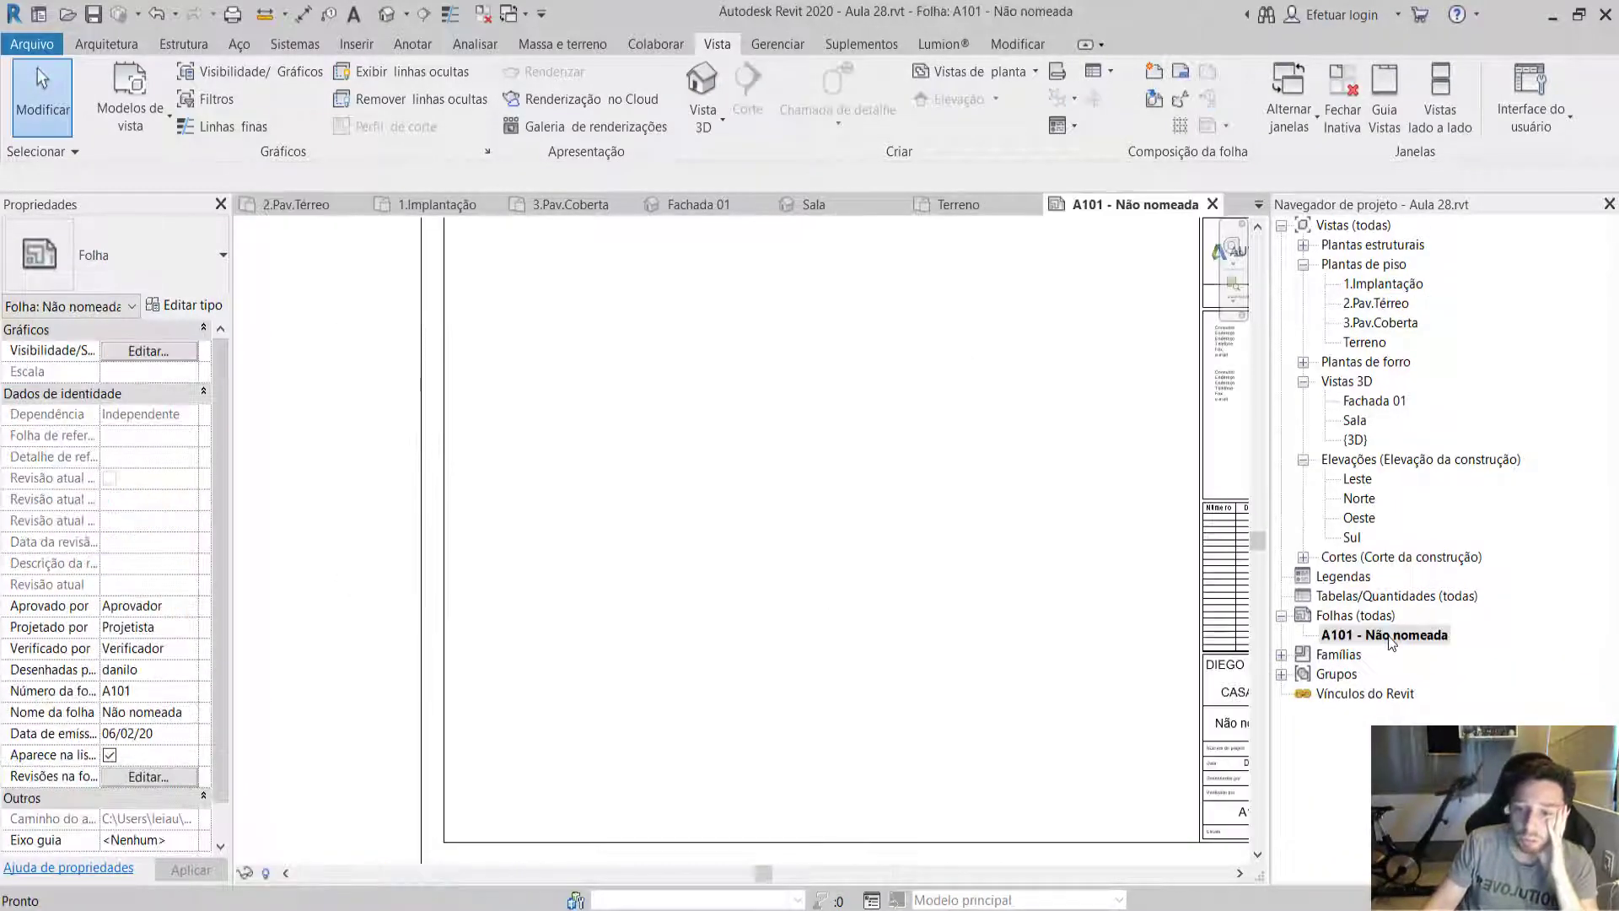
pyautogui.rightClick(1378, 639)
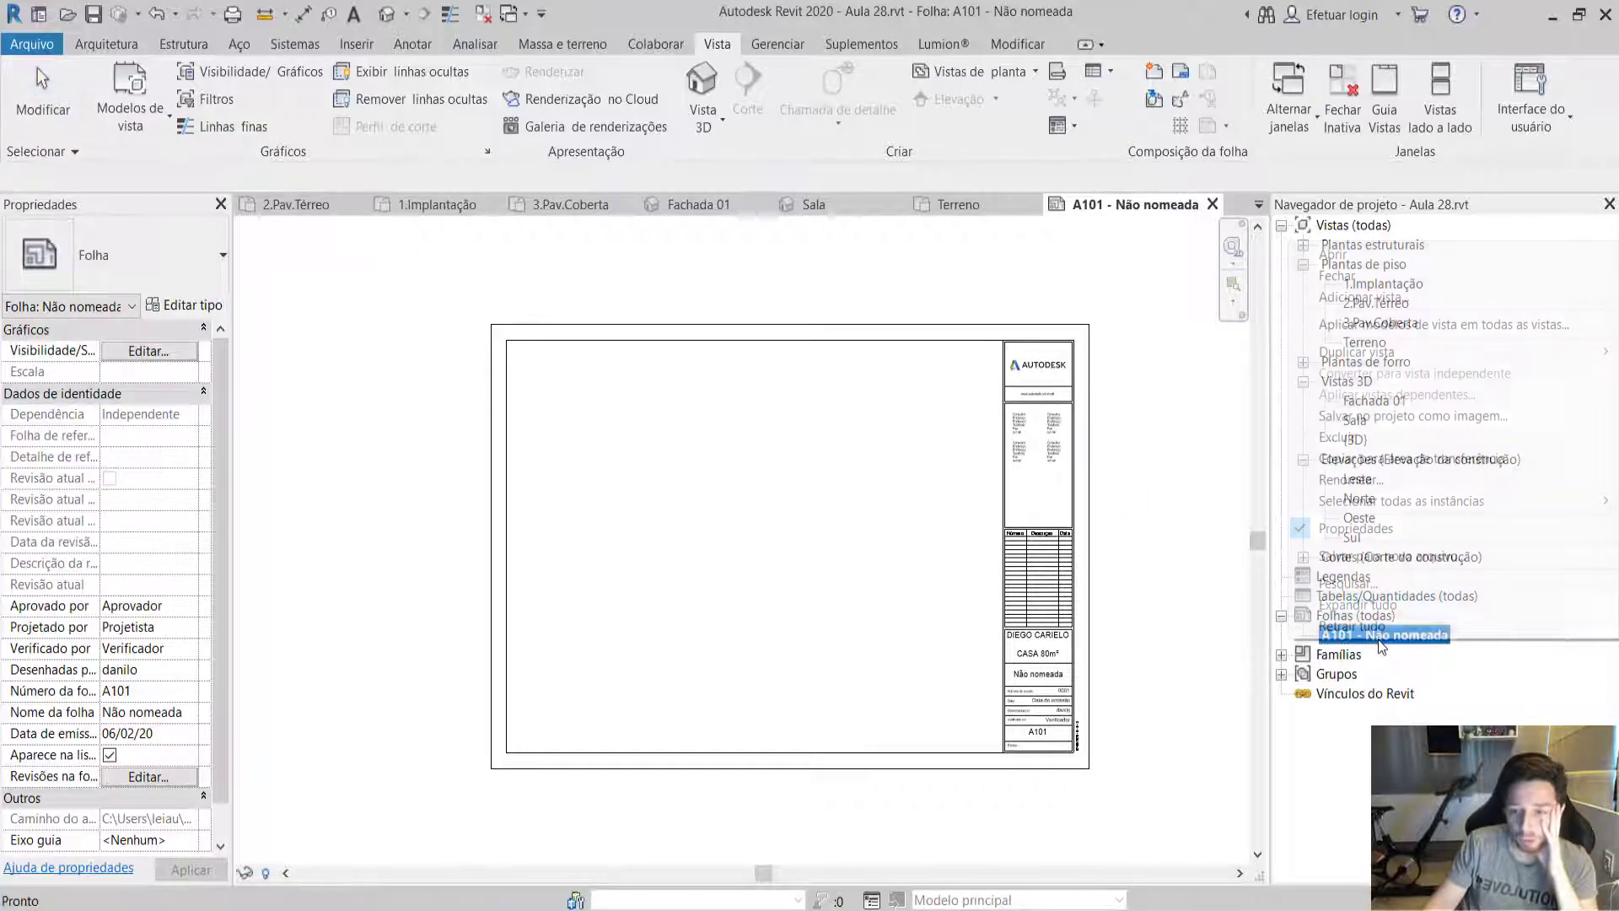
pyautogui.click(1349, 477)
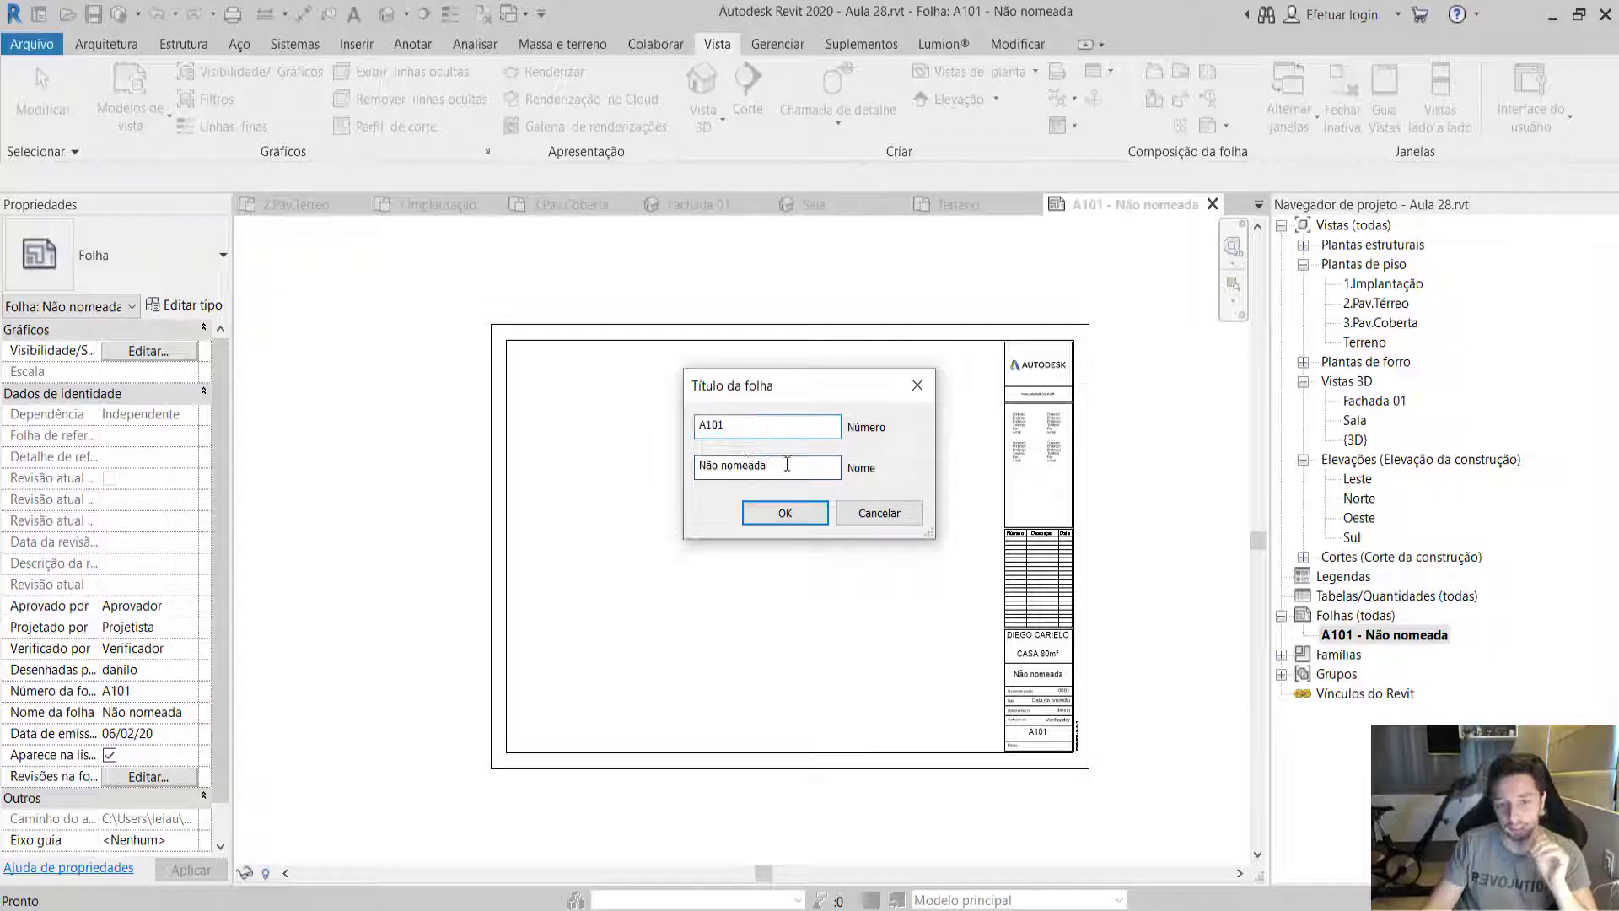
pyautogui.write('planta ba')
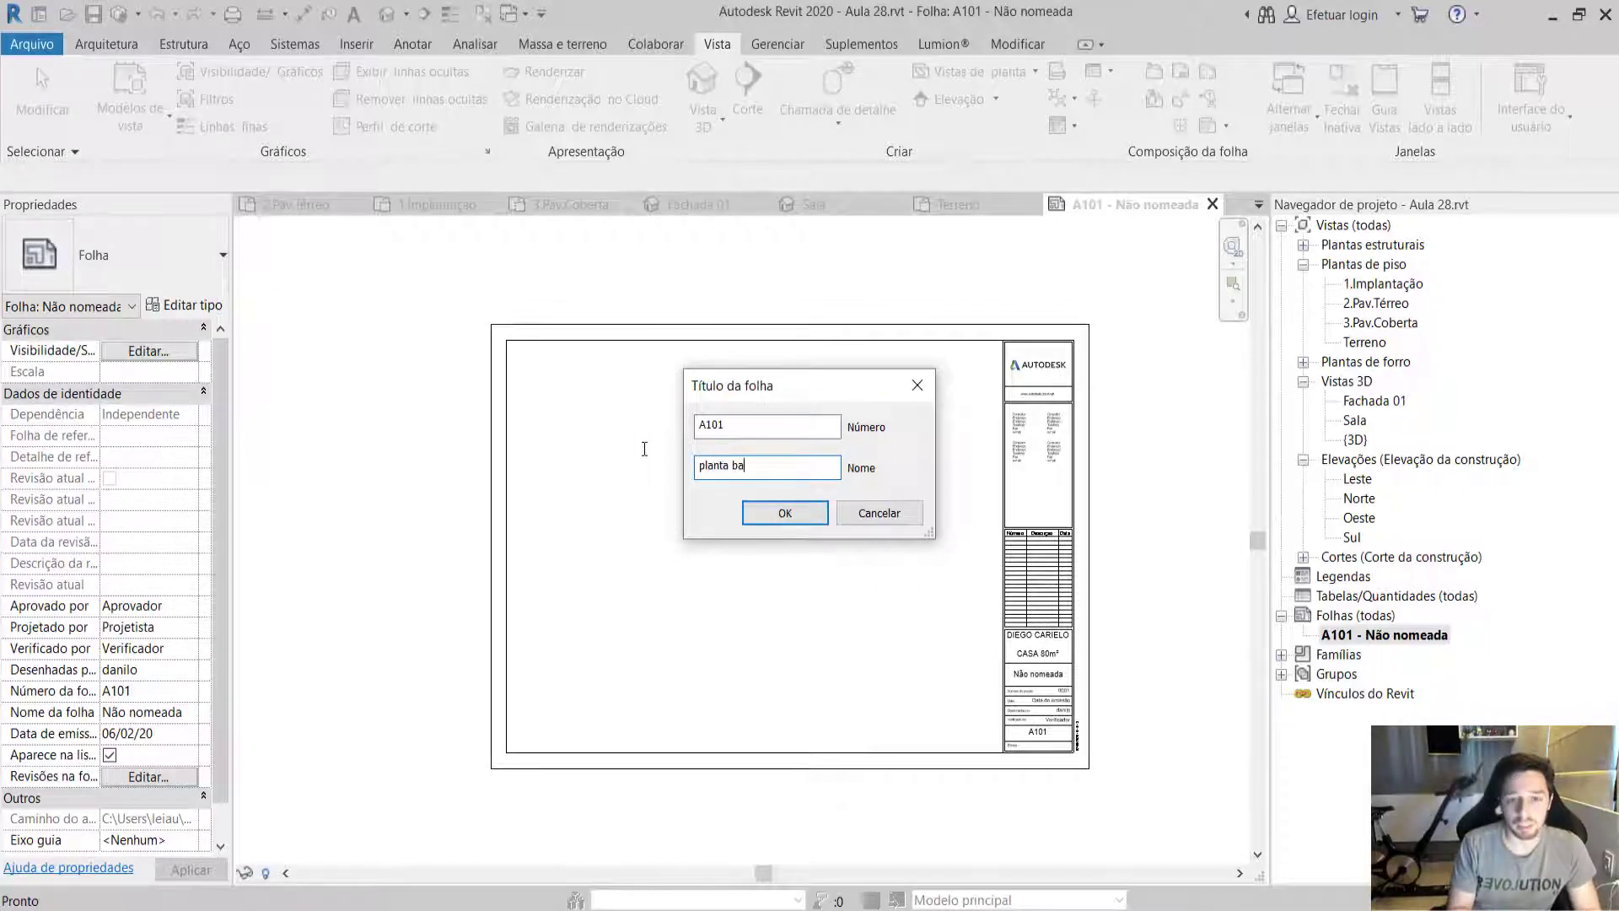
pyautogui.write('ixa')
pyautogui.press('Return')
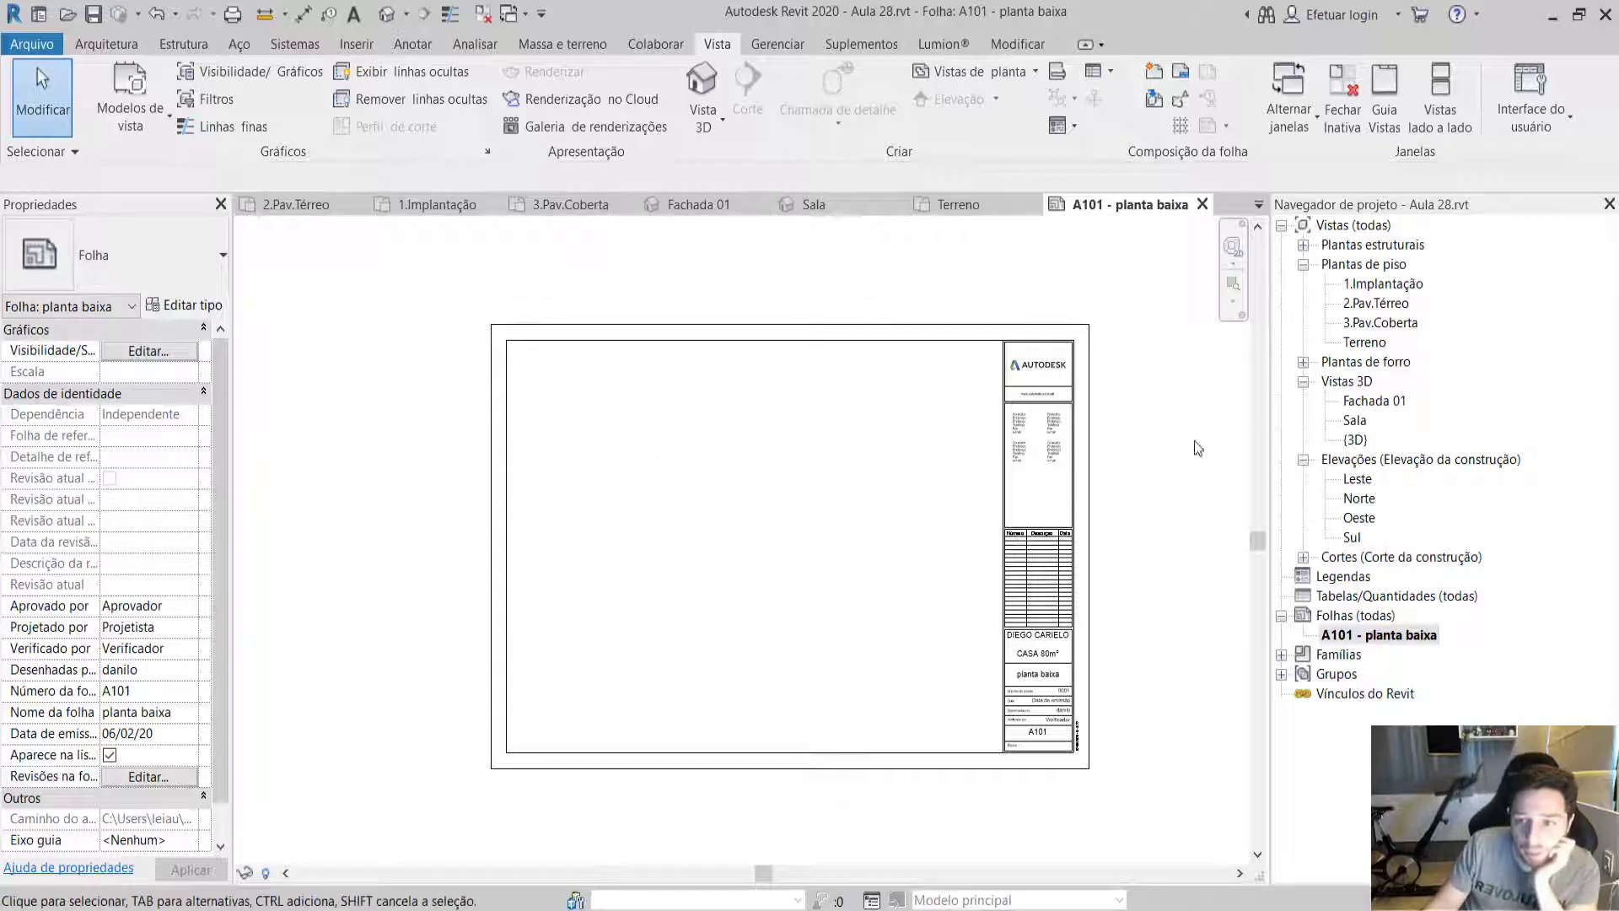
pyautogui.moveTo(1375, 303); pyautogui.dragTo(1018, 363)
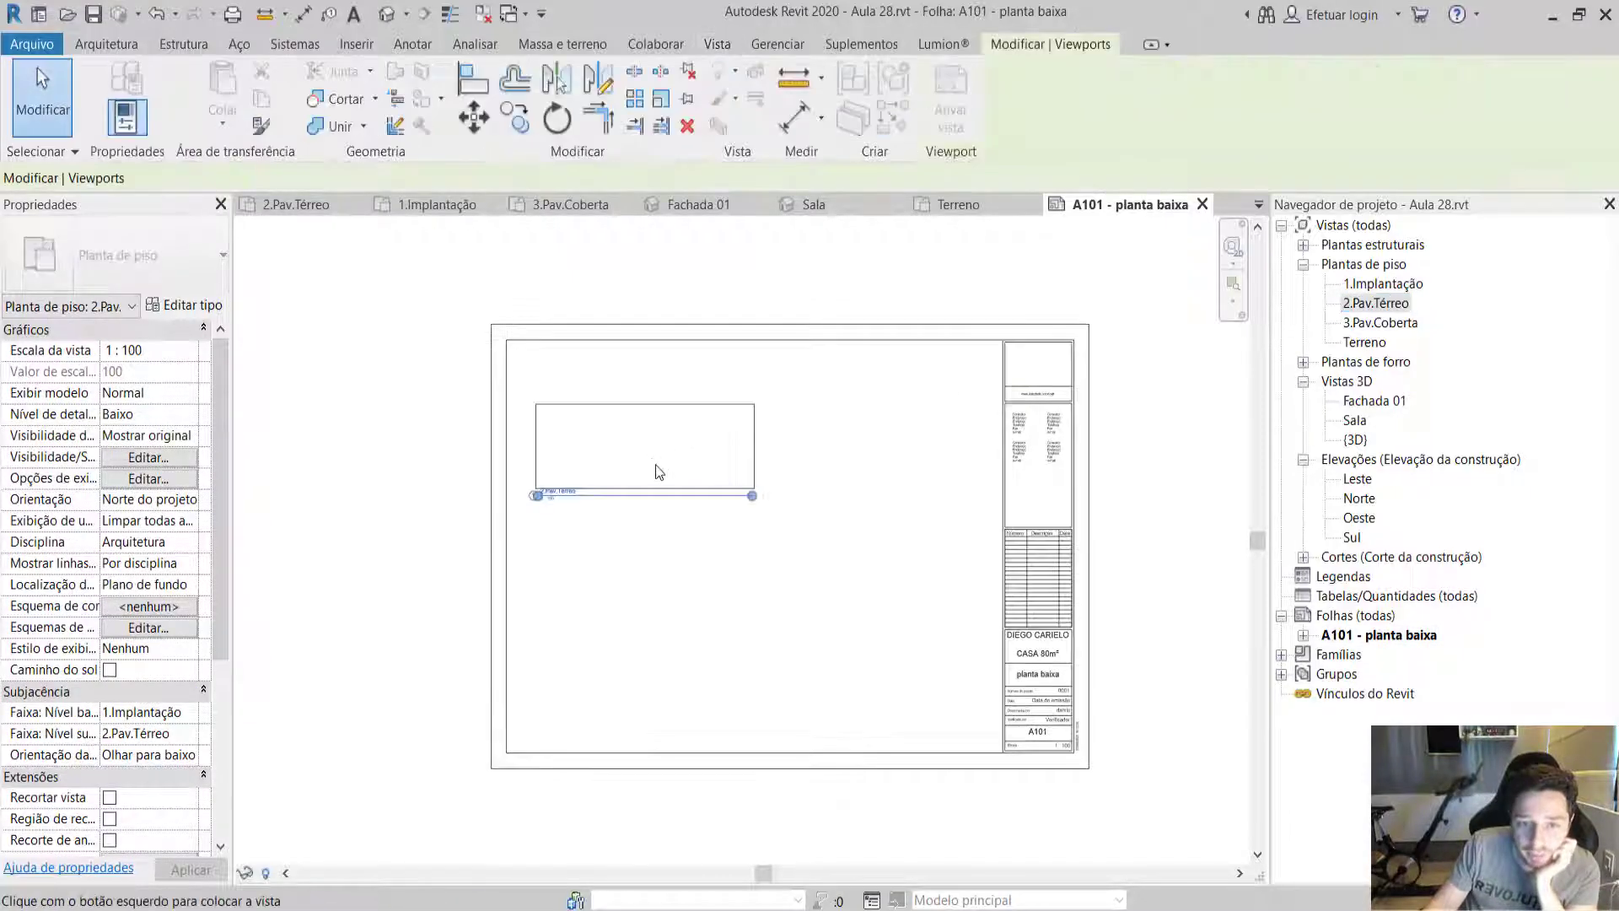
# Place the 2.Pav.Térreo plan on the sheet at 1 : 50 scale and move it lower.
pyautogui.click(640, 403)
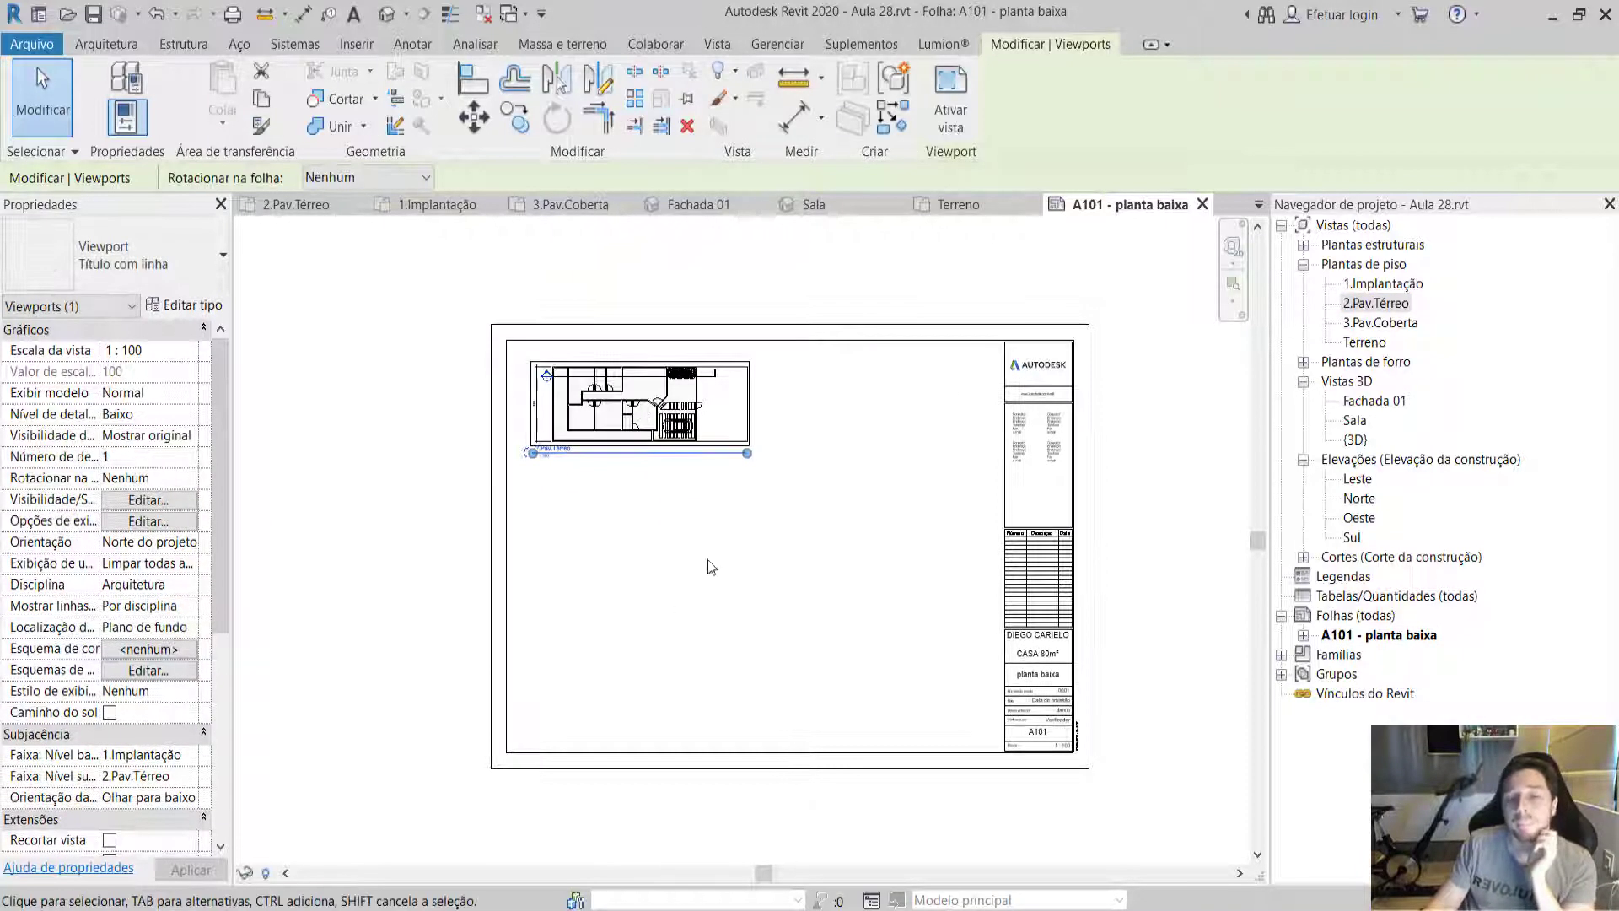
pyautogui.scroll(3, 590, 381)
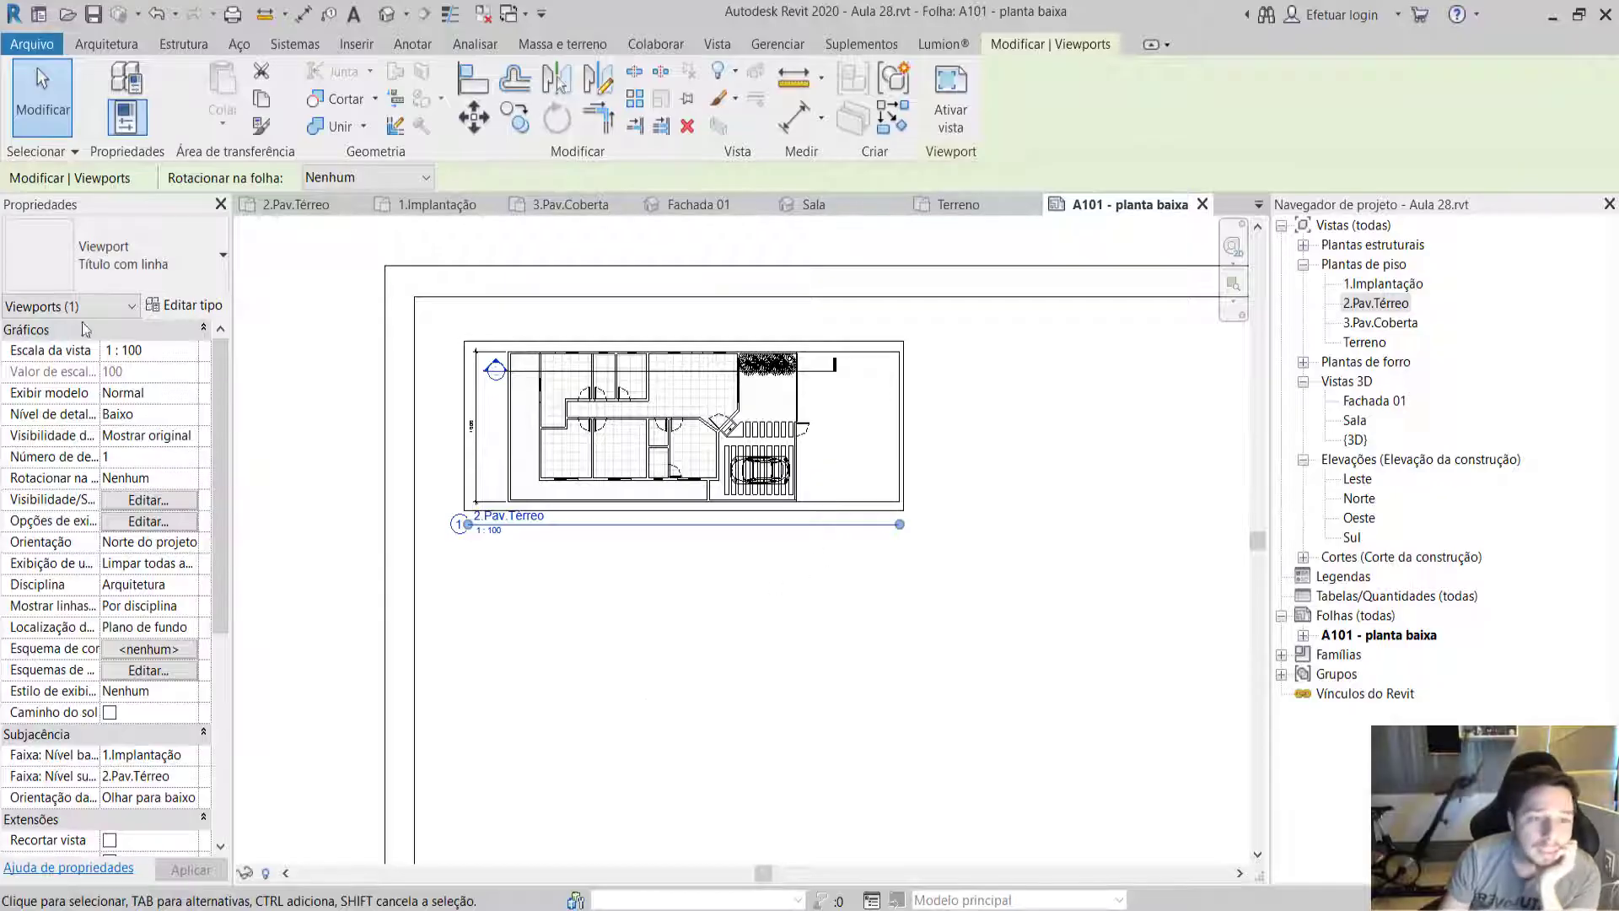
pyautogui.click(190, 351)
pyautogui.click(156, 393)
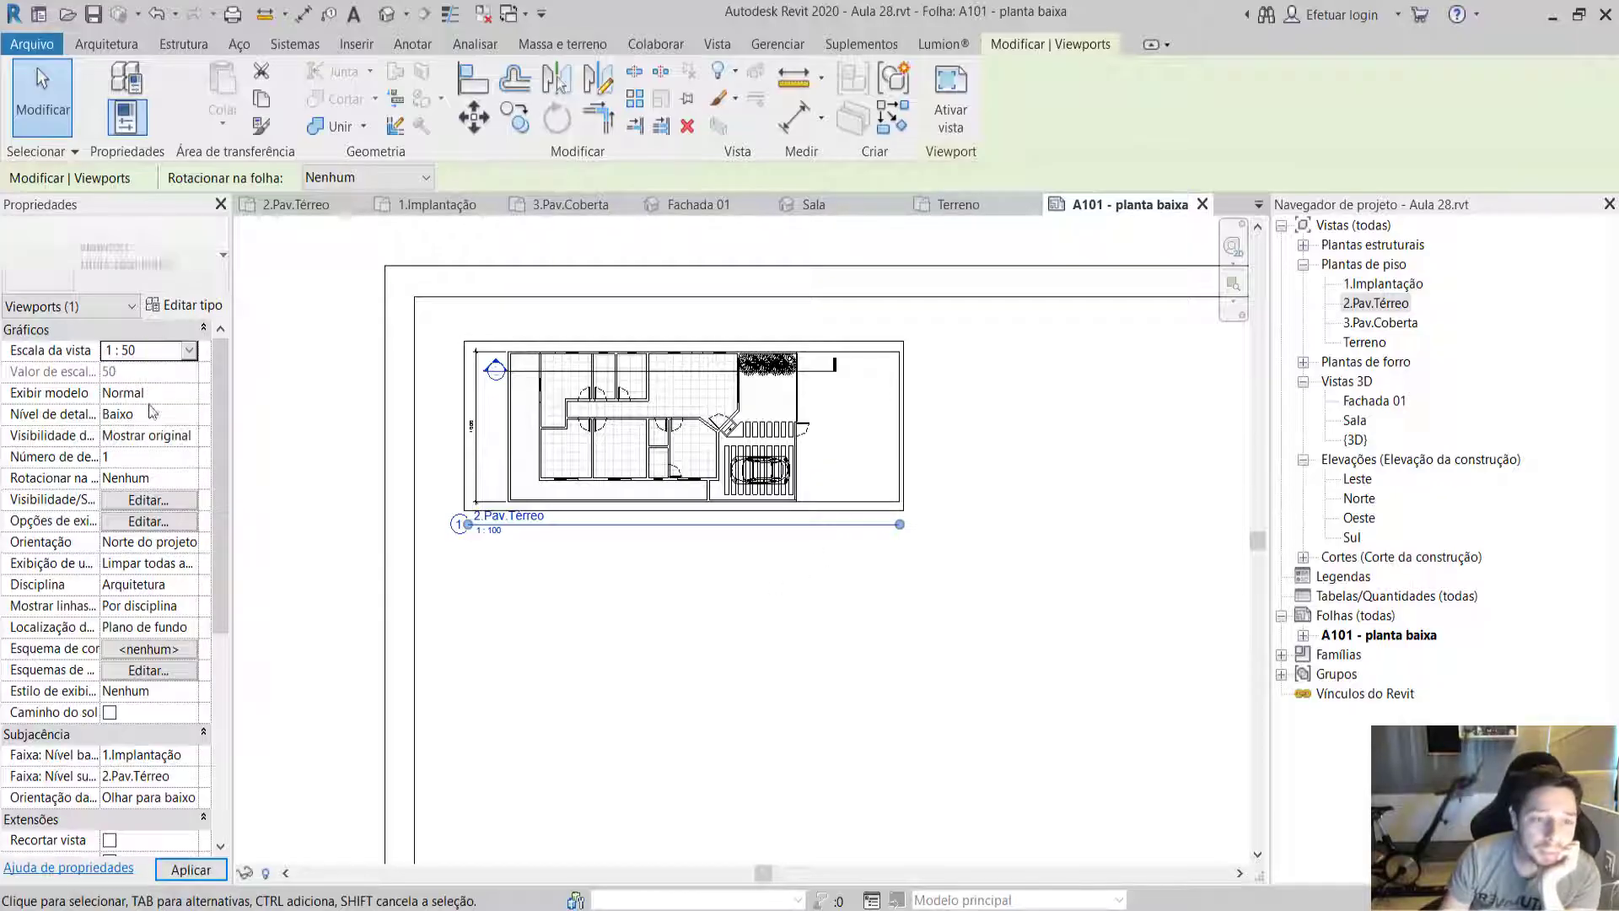
pyautogui.click(204, 871)
pyautogui.moveTo(771, 467); pyautogui.dragTo(733, 690)
pyautogui.scroll(-3, 733, 690)
pyautogui.press('Escape')
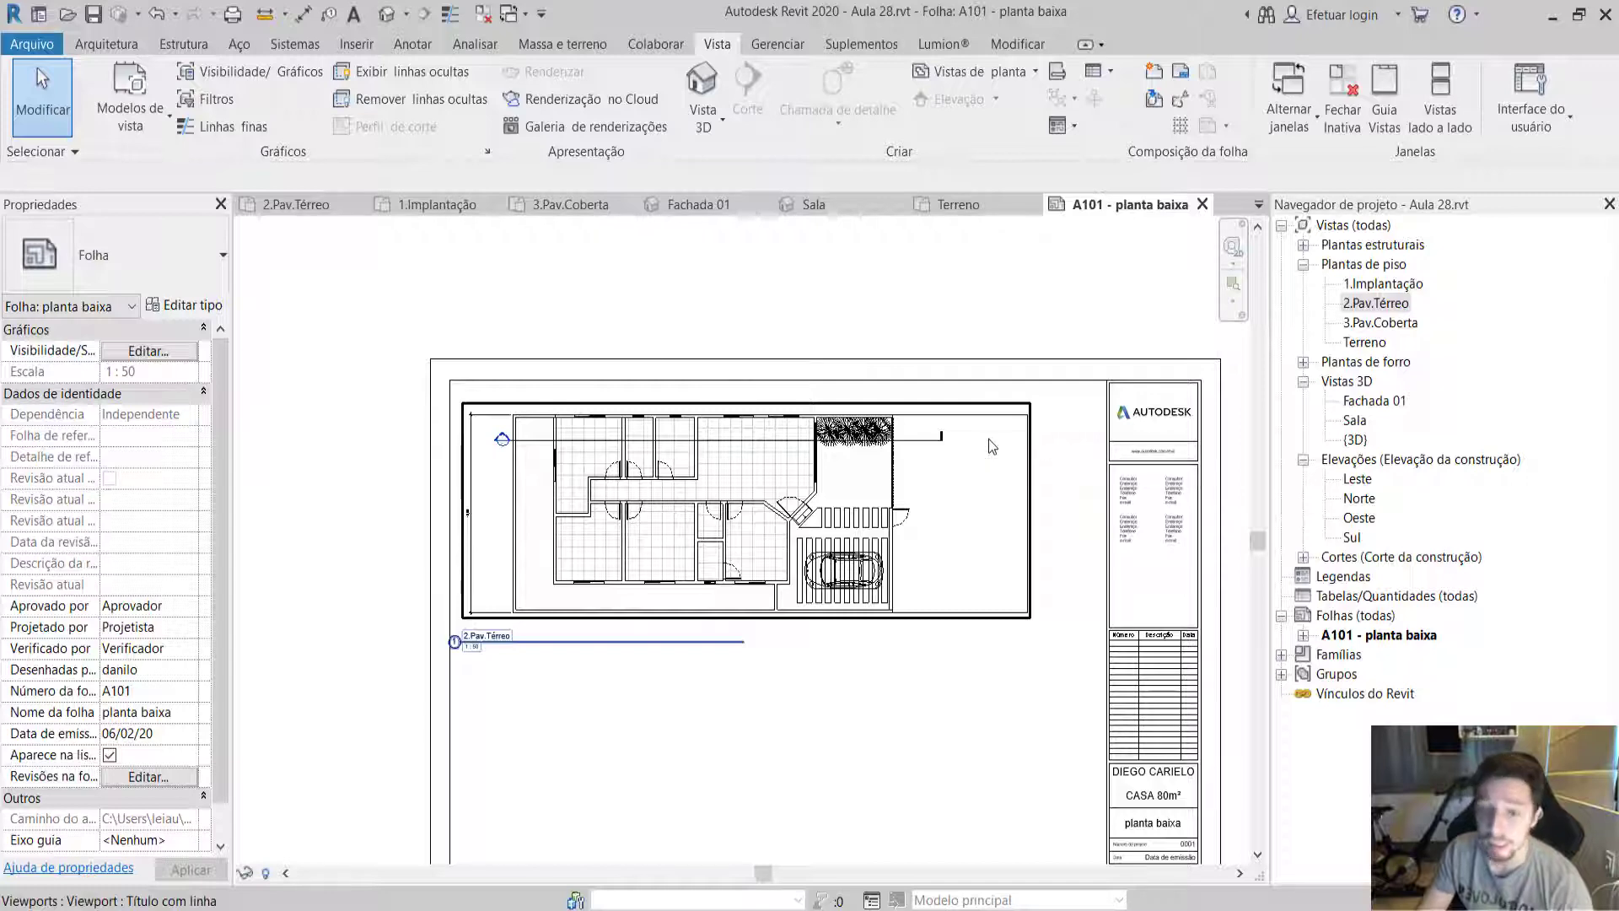
# Expand Cortes and drag the Corte 1 section onto the sheet.
pyautogui.moveTo(1000, 657); pyautogui.dragTo(1019, 577, button='middle')
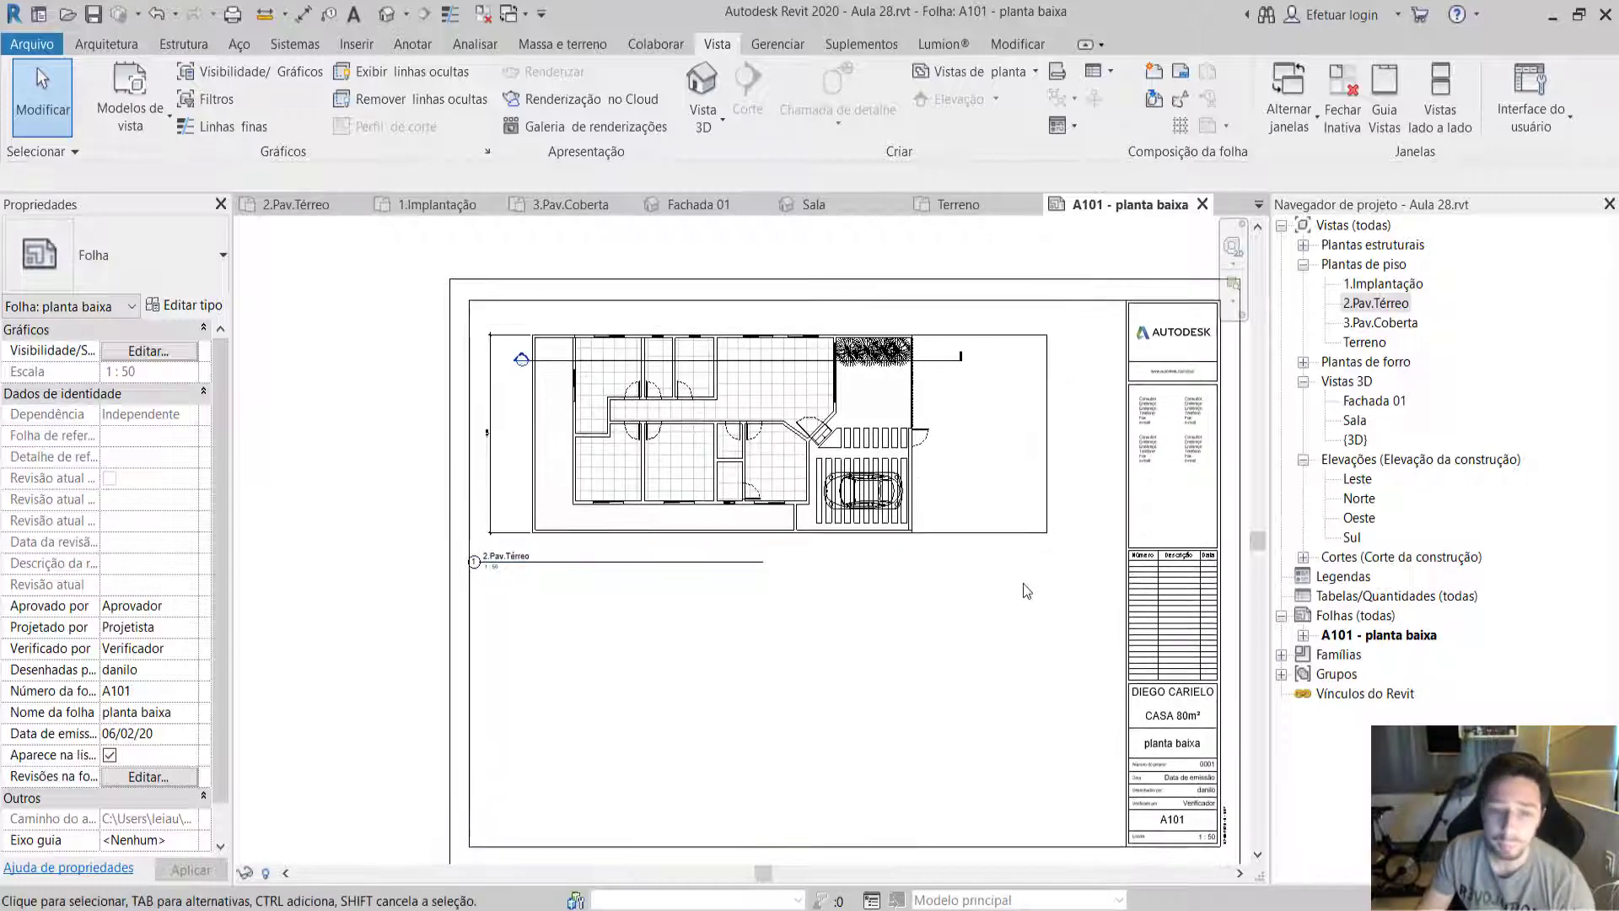
pyautogui.click(1024, 583)
pyautogui.click(1305, 557)
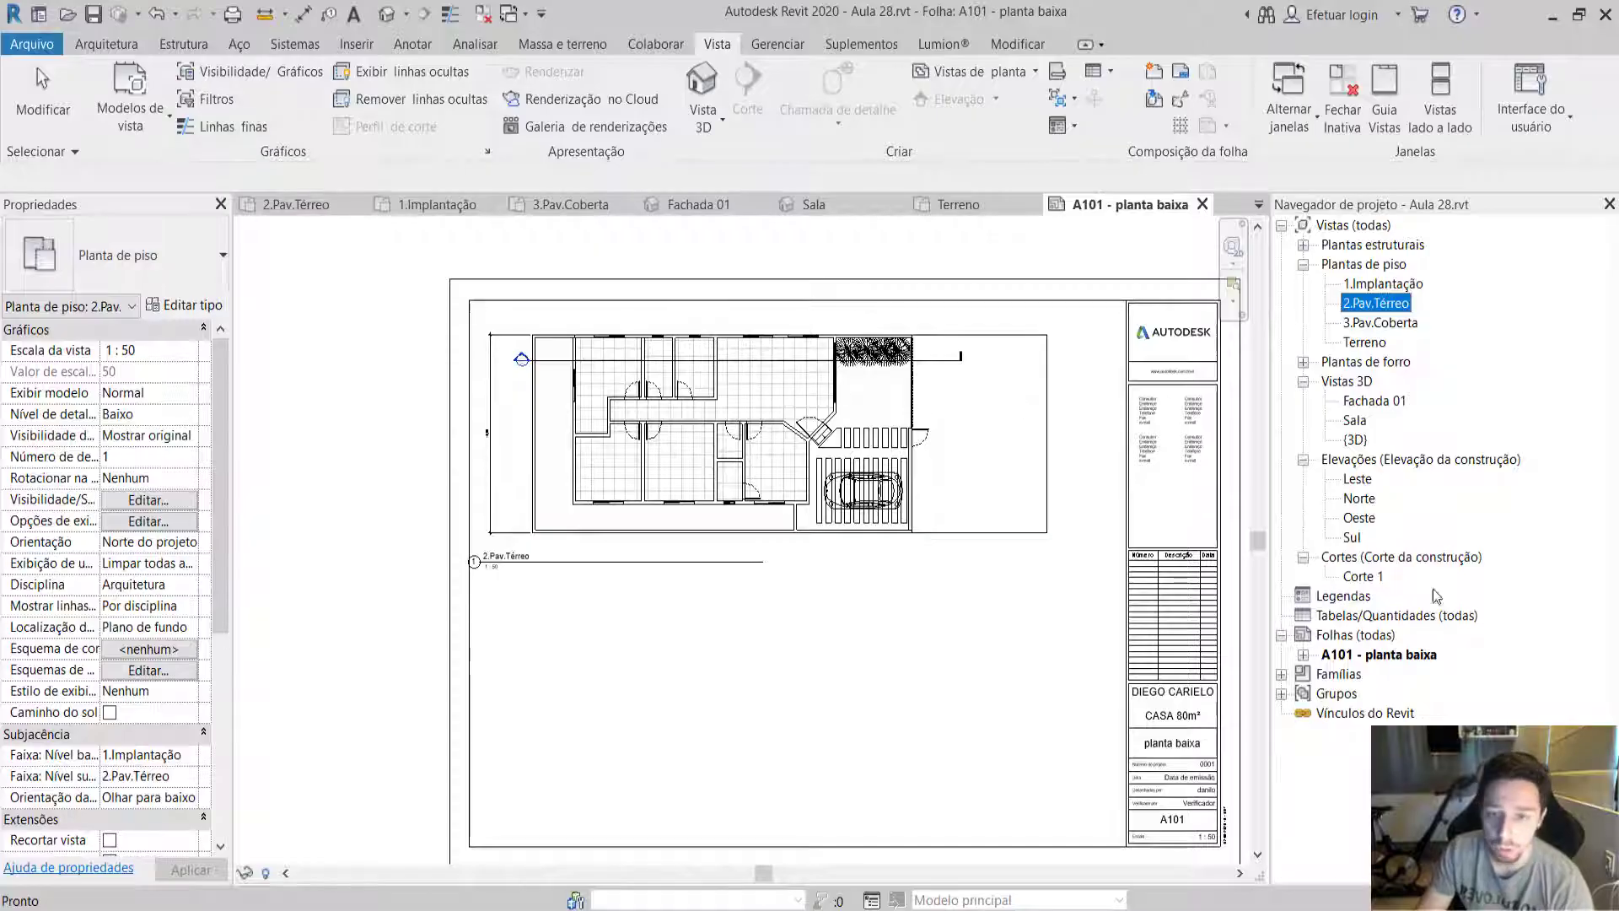
pyautogui.moveTo(1383, 578); pyautogui.dragTo(632, 714)
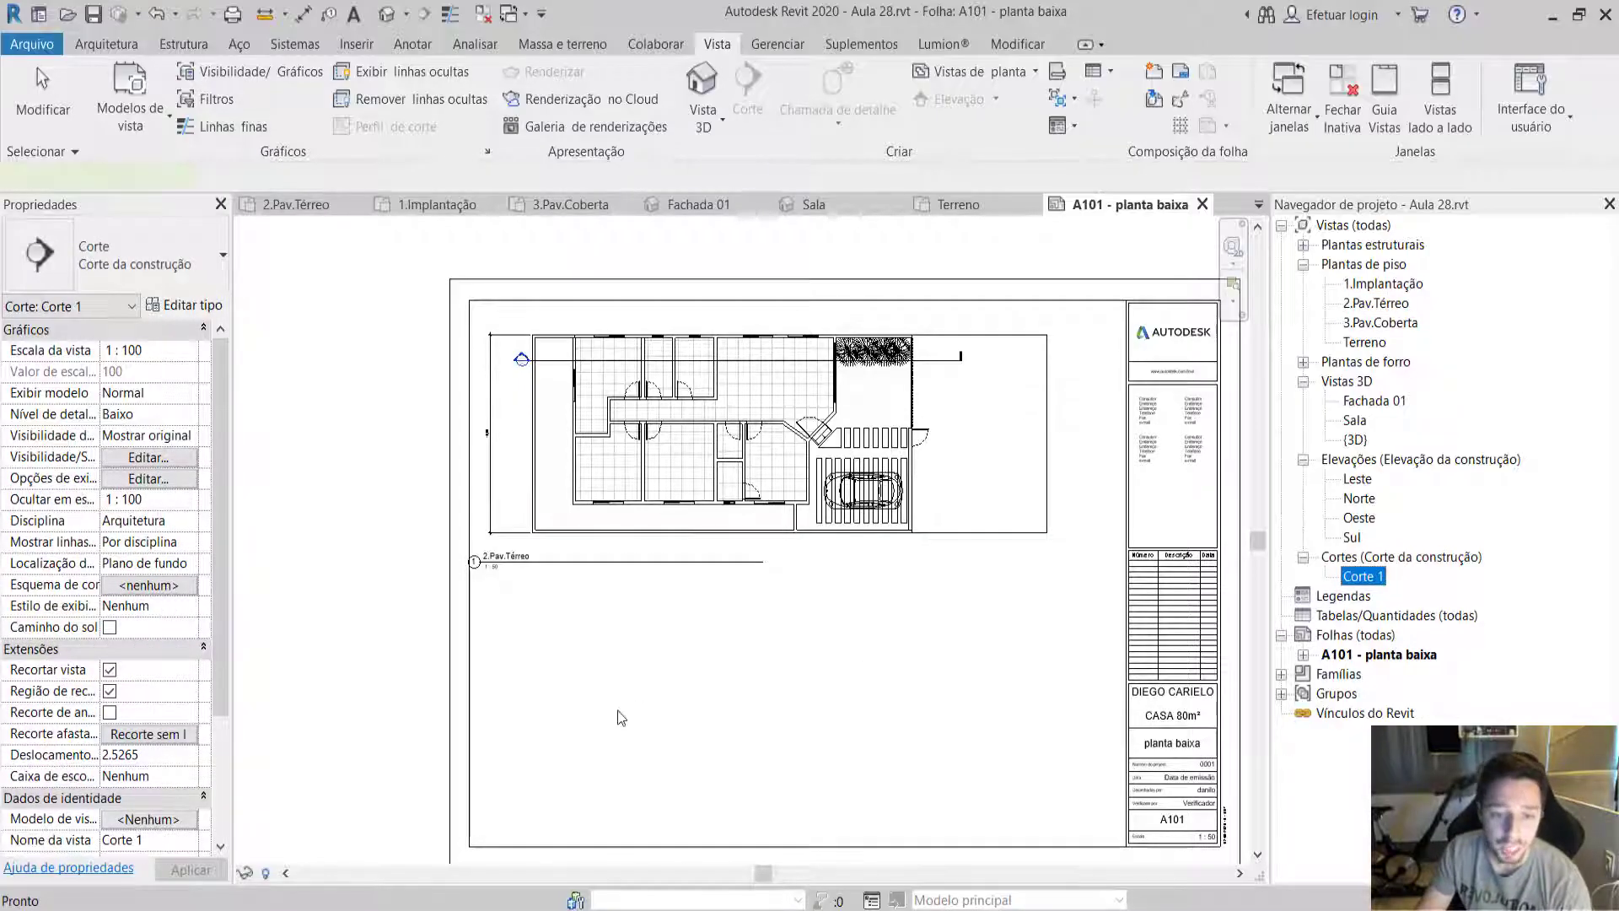
# Place the Corte 1 section viewport below the floor plan.
pyautogui.click(657, 630)
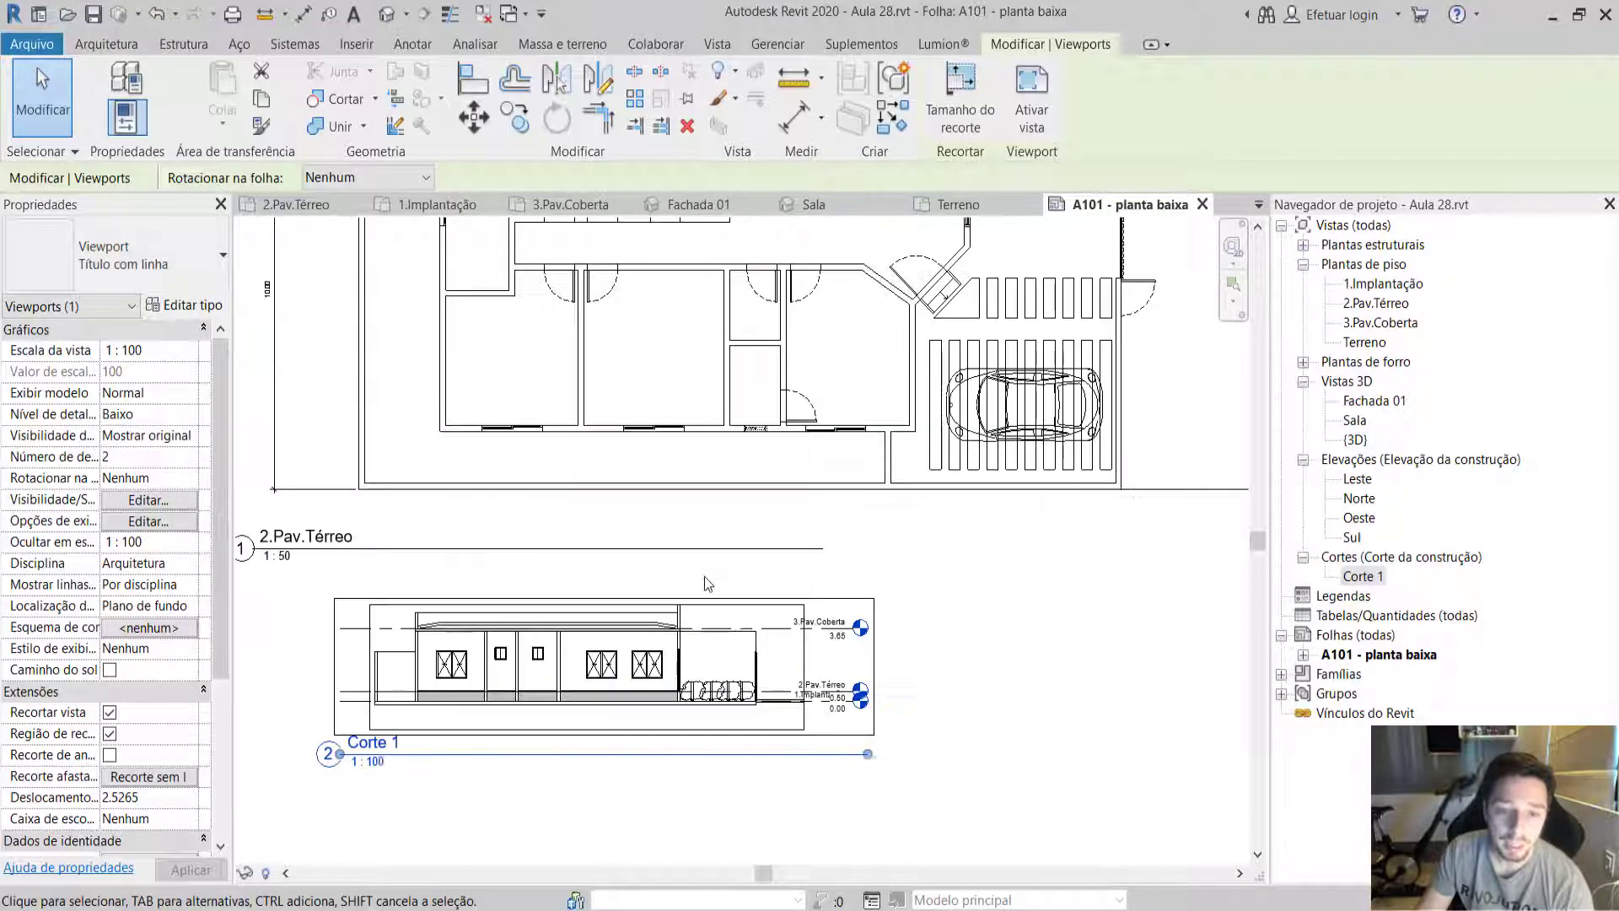
pyautogui.scroll(3, 706, 582)
pyautogui.scroll(2, 743, 667)
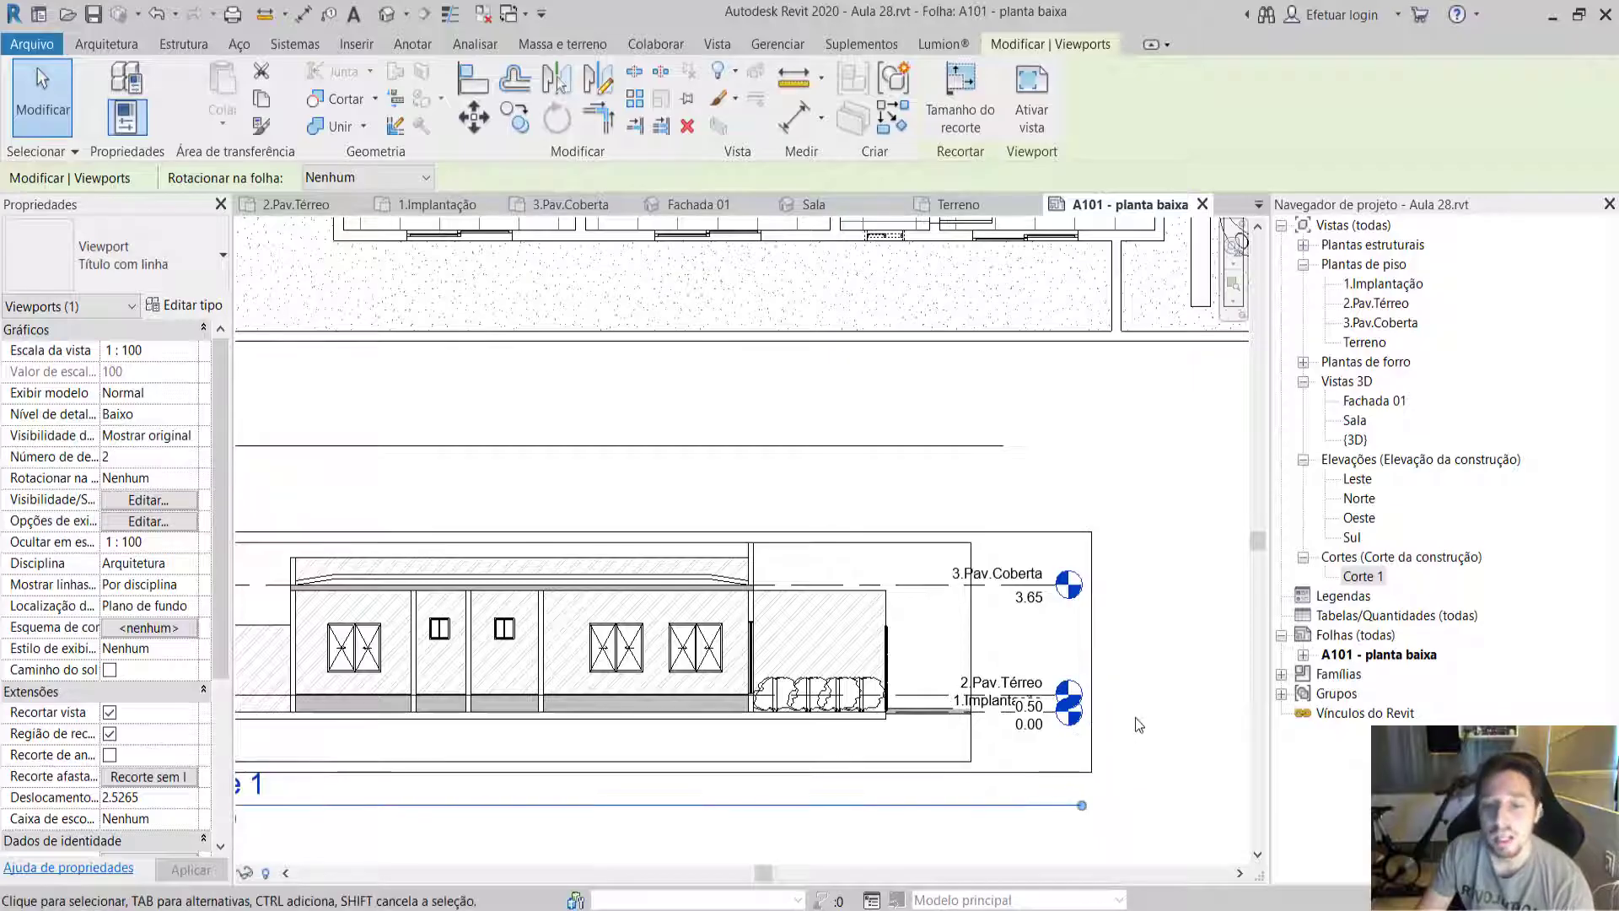
pyautogui.moveTo(970, 586); pyautogui.dragTo(1002, 540, button='middle')
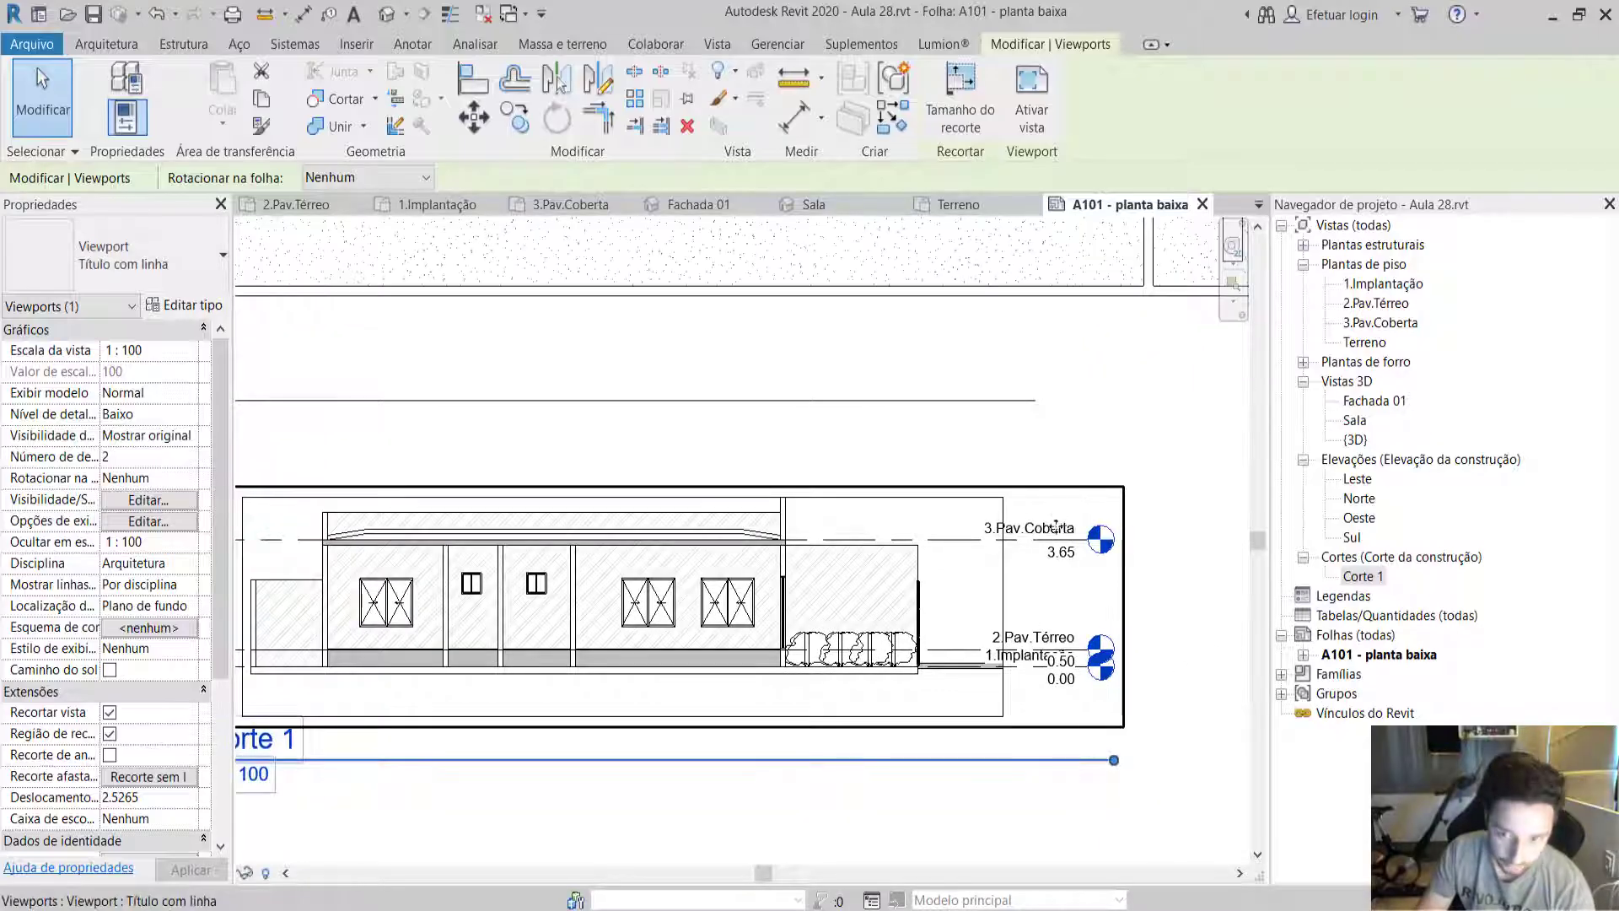
pyautogui.scroll(-1, 837, 711)
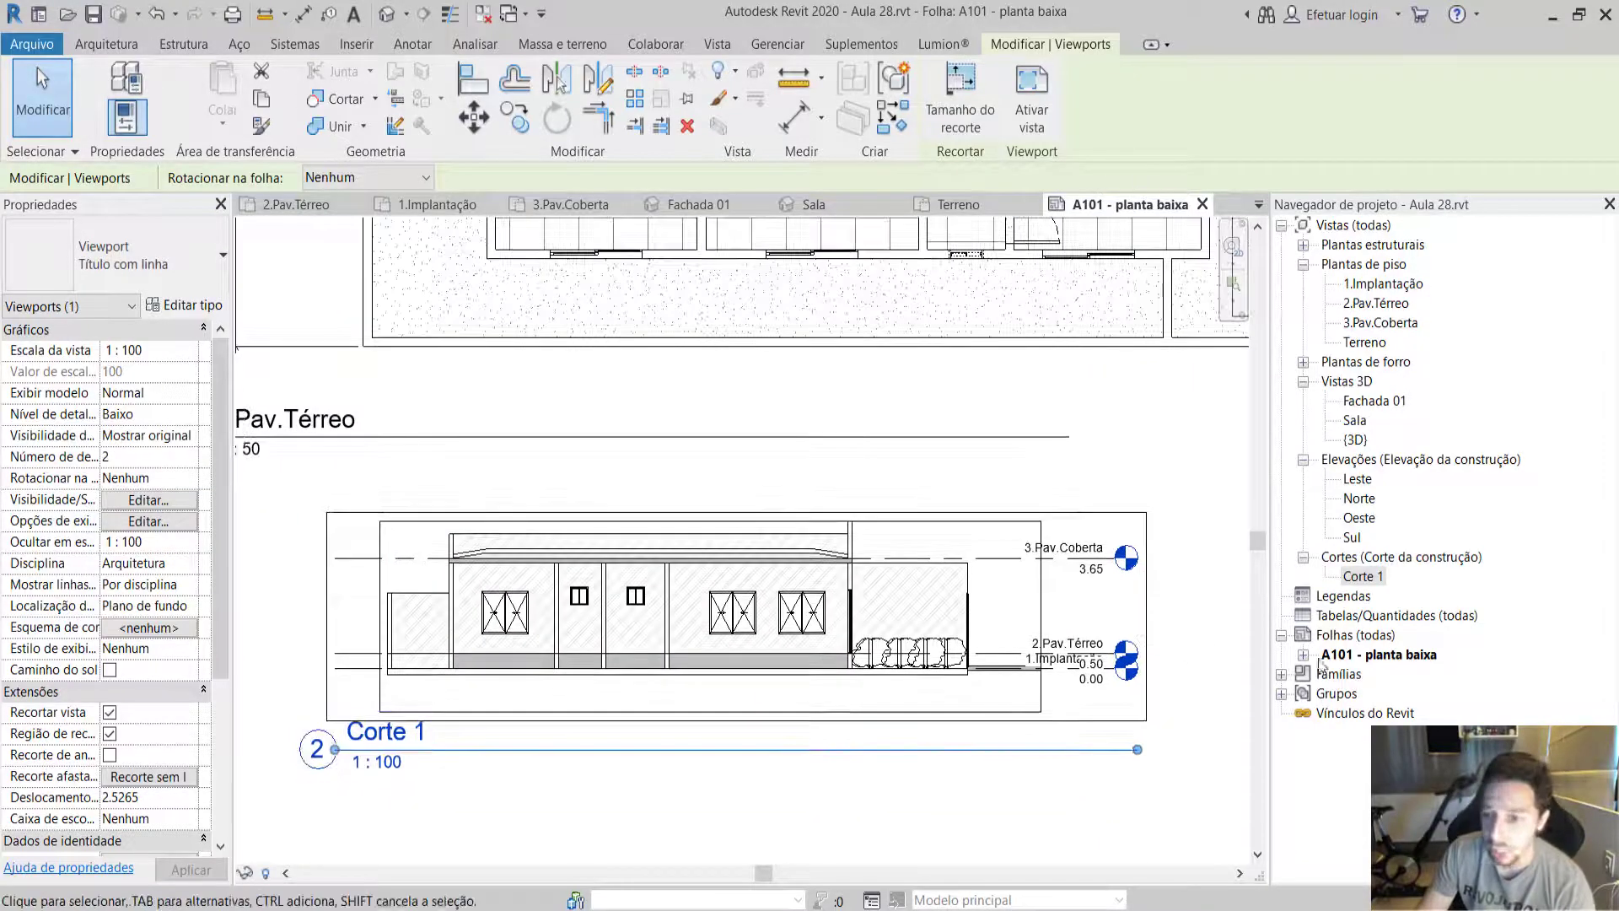
# Hide the level marker category in Corte 1 and return to sheet A101 - planta baixa.
pyautogui.doubleClick(1364, 576)
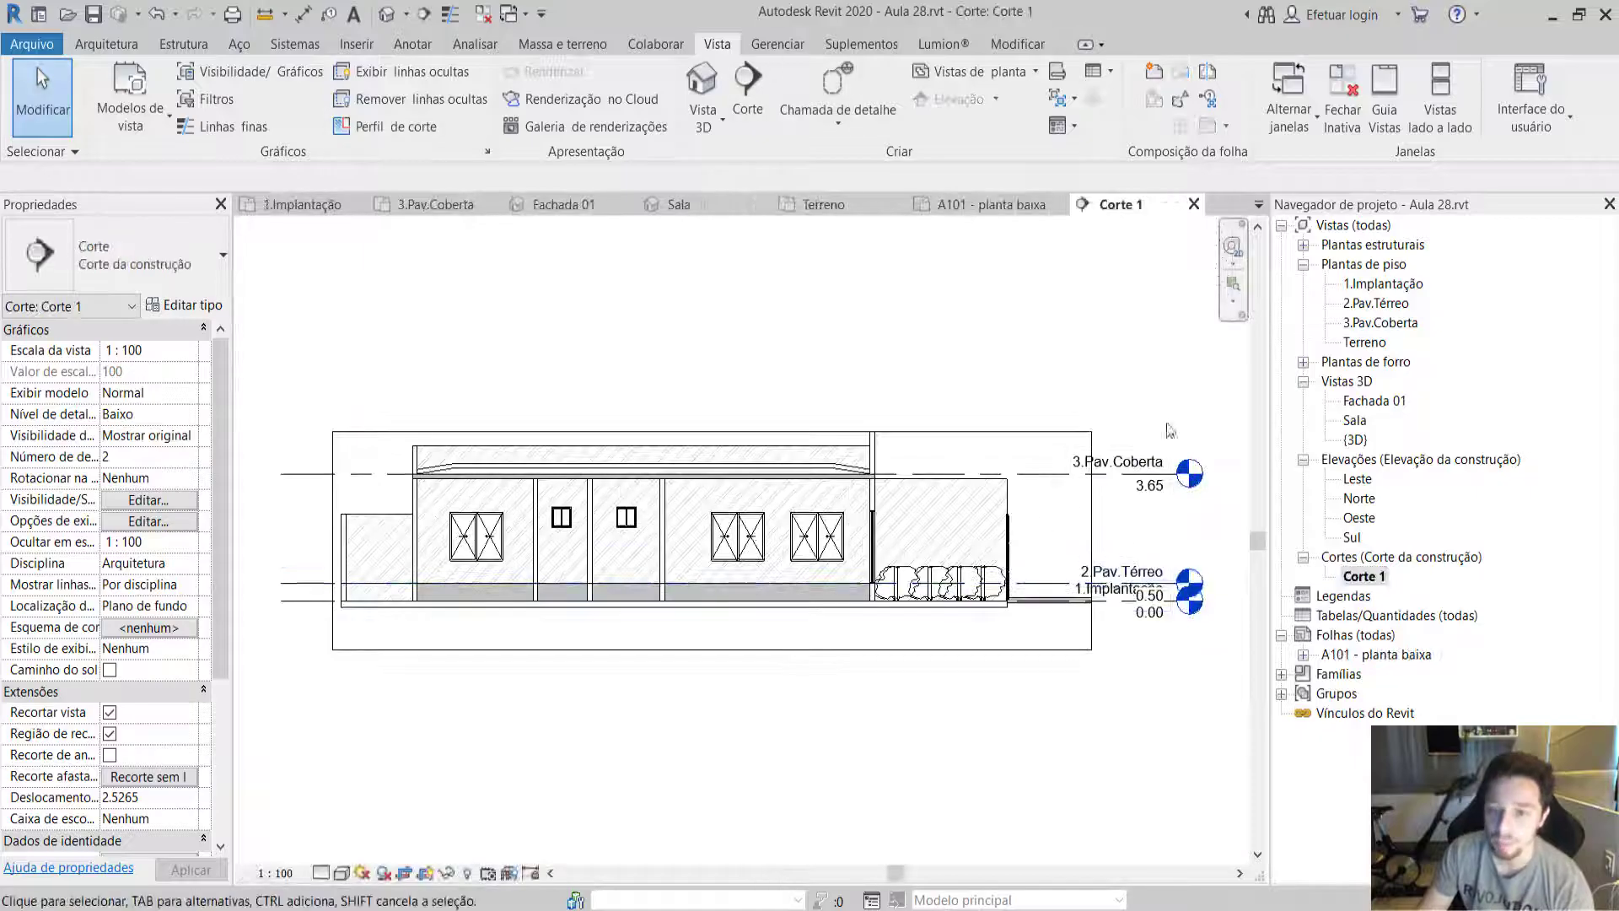
pyautogui.moveTo(1209, 405); pyautogui.dragTo(1110, 679)
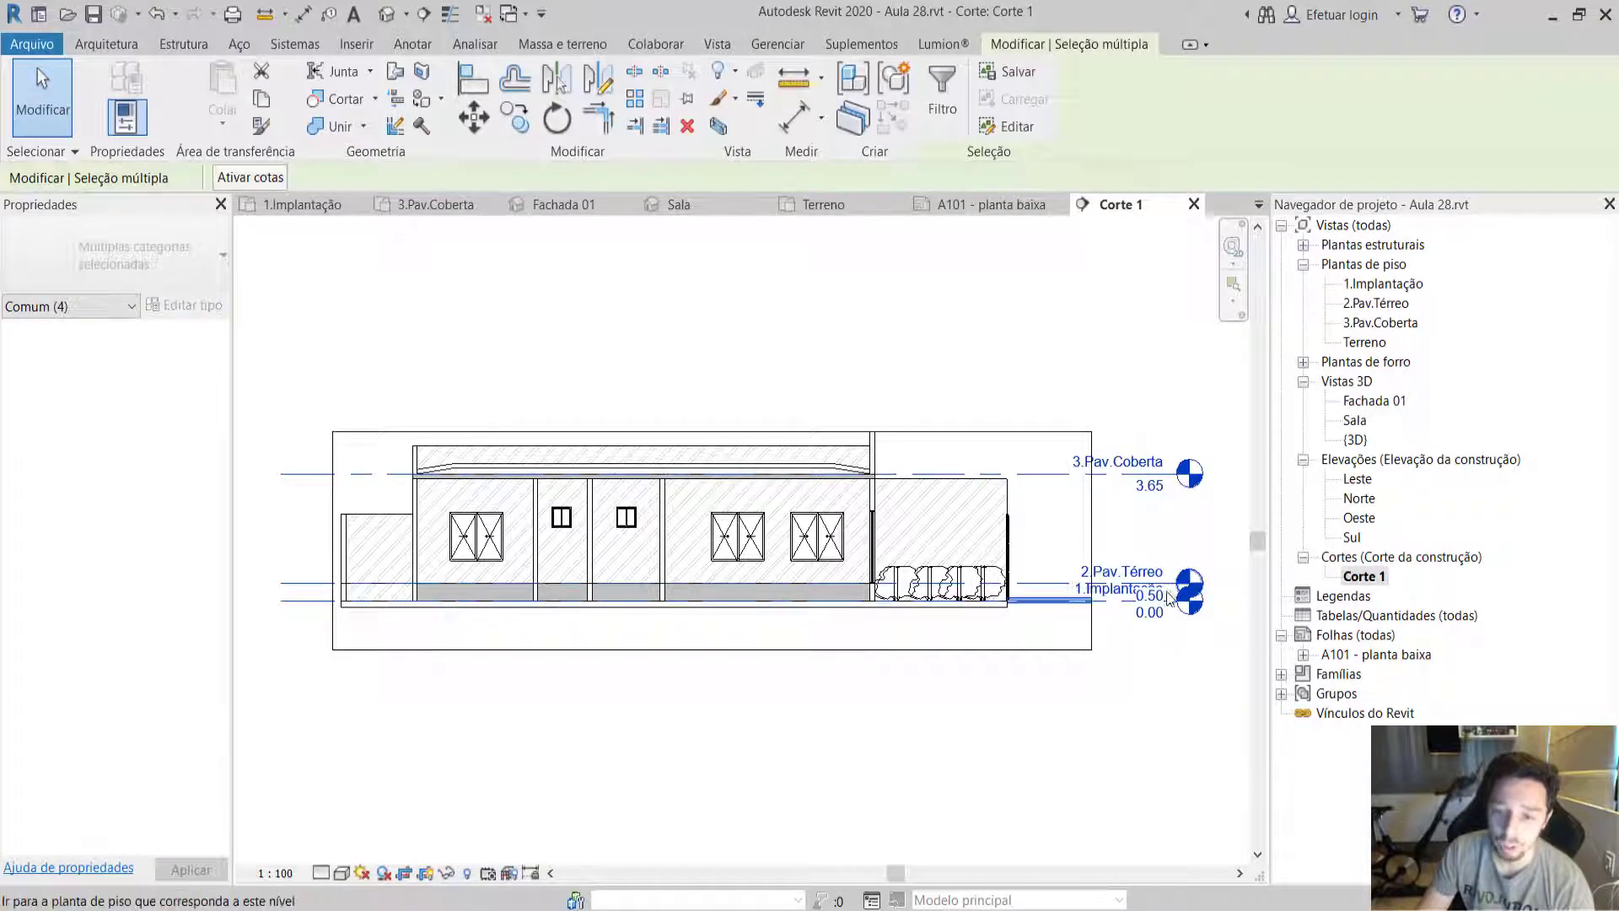
pyautogui.rightClick(1166, 600)
pyautogui.moveTo(1237, 267)
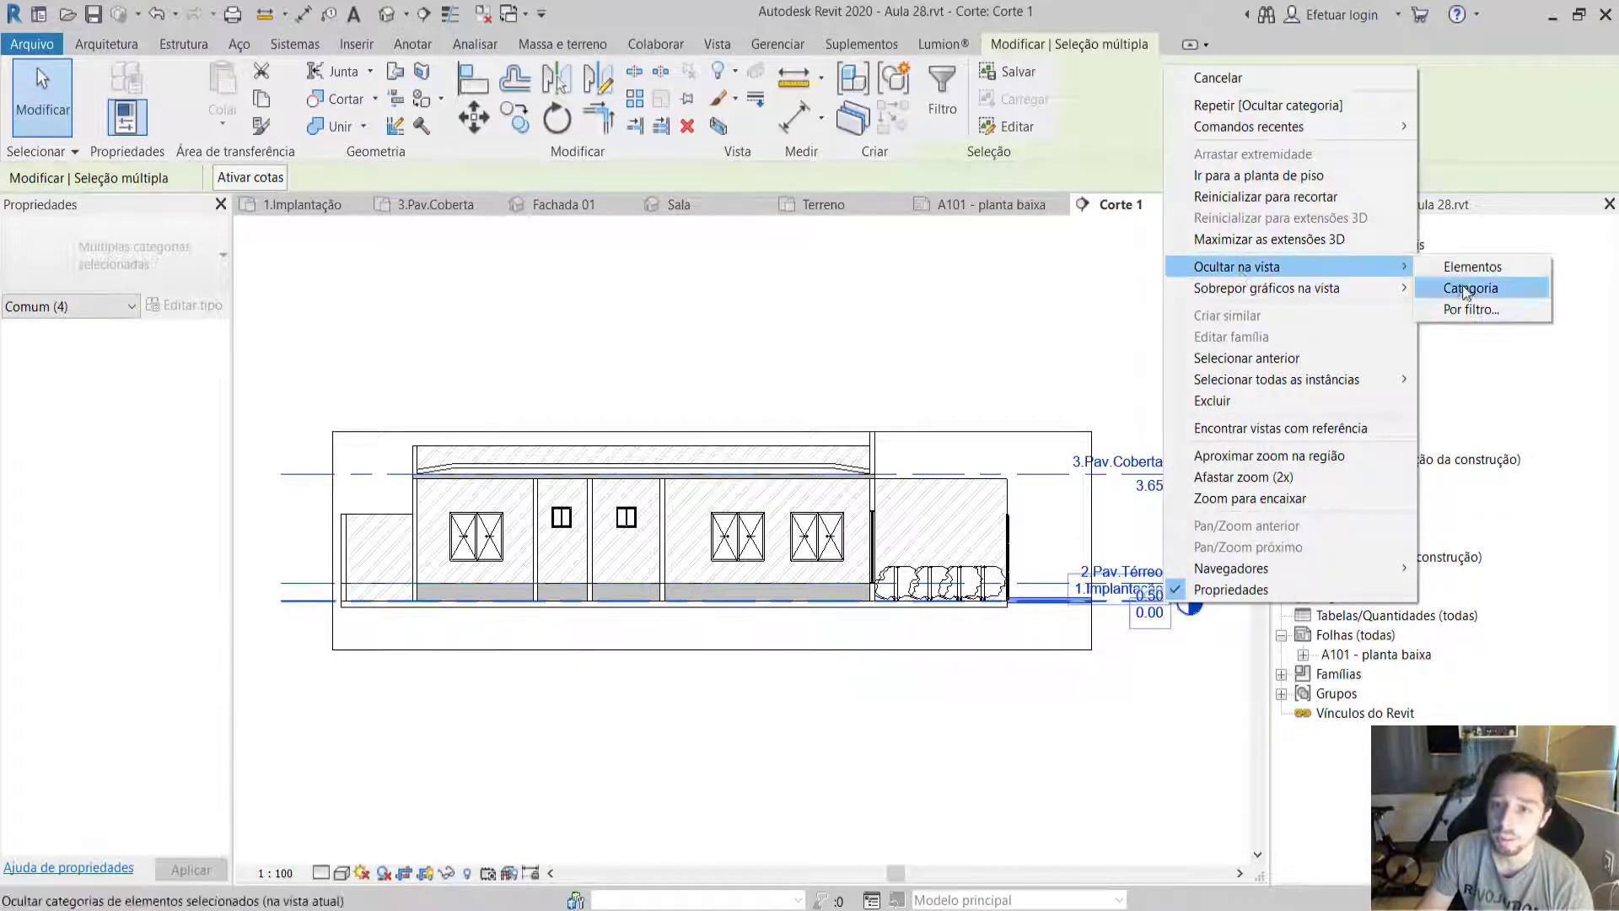
pyautogui.click(1466, 288)
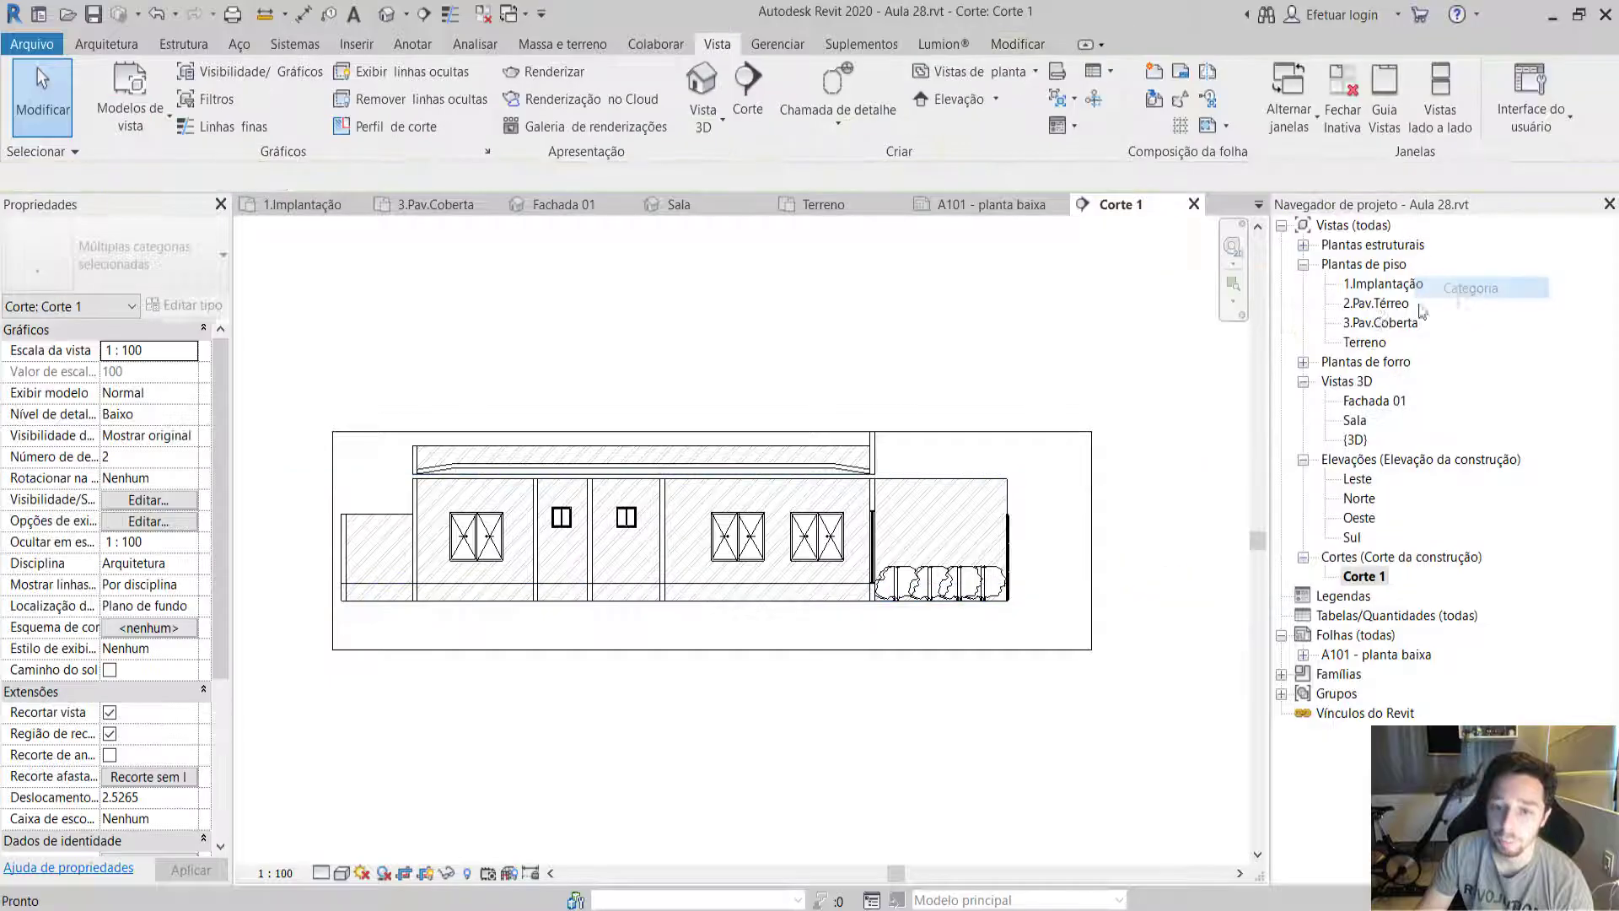
pyautogui.doubleClick(1352, 656)
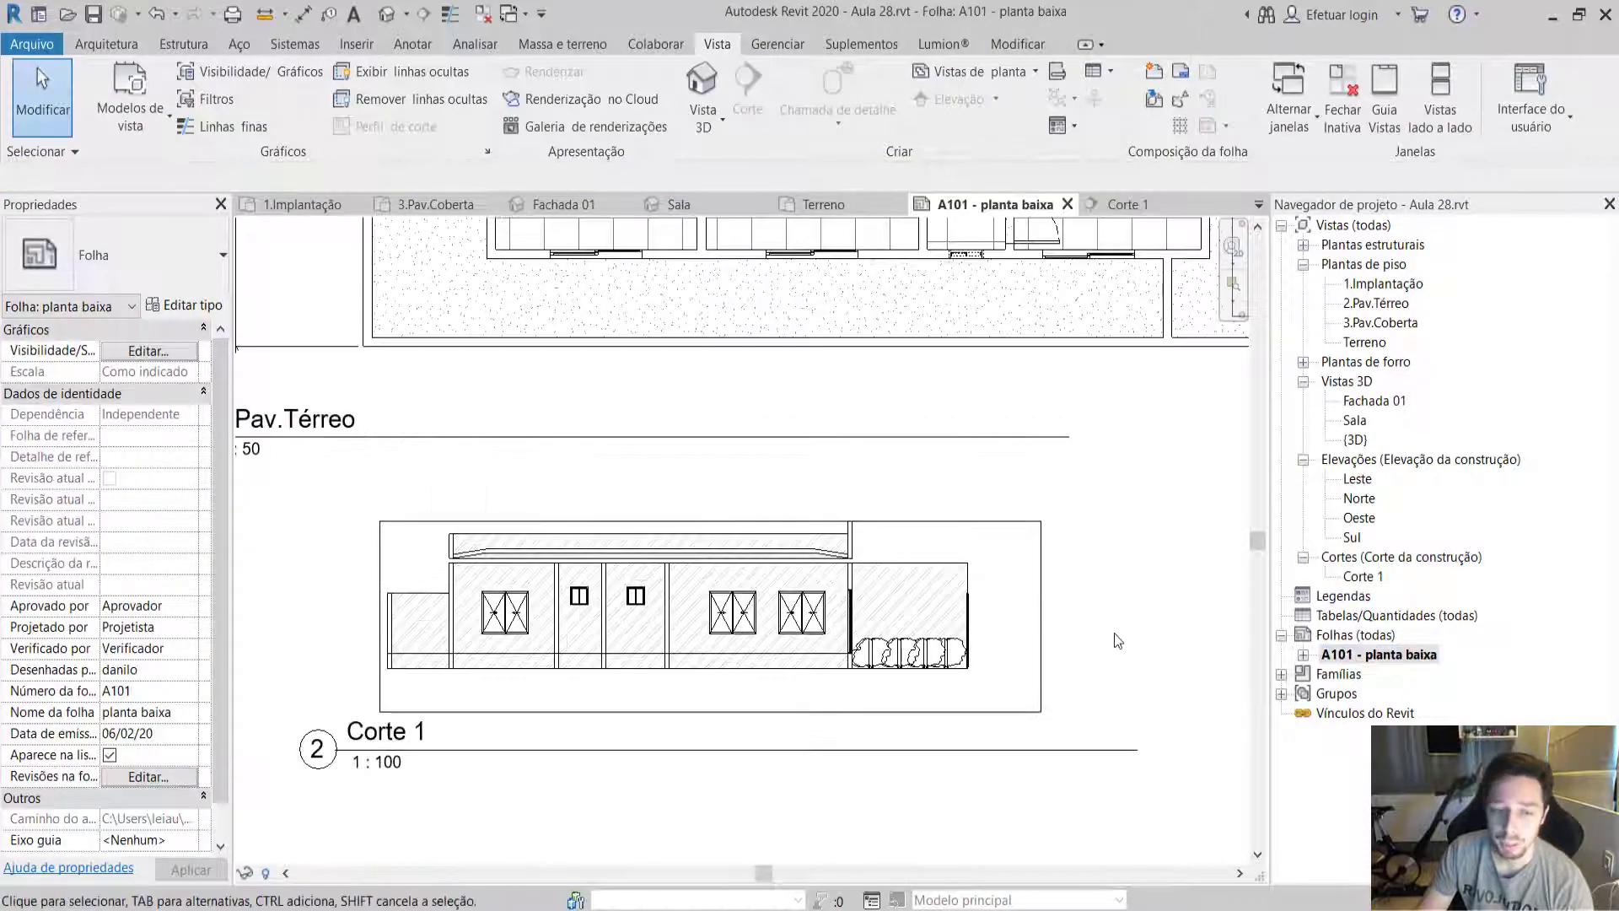
pyautogui.scroll(-3, 1166, 641)
pyautogui.moveTo(1168, 642); pyautogui.dragTo(1118, 705, button='middle')
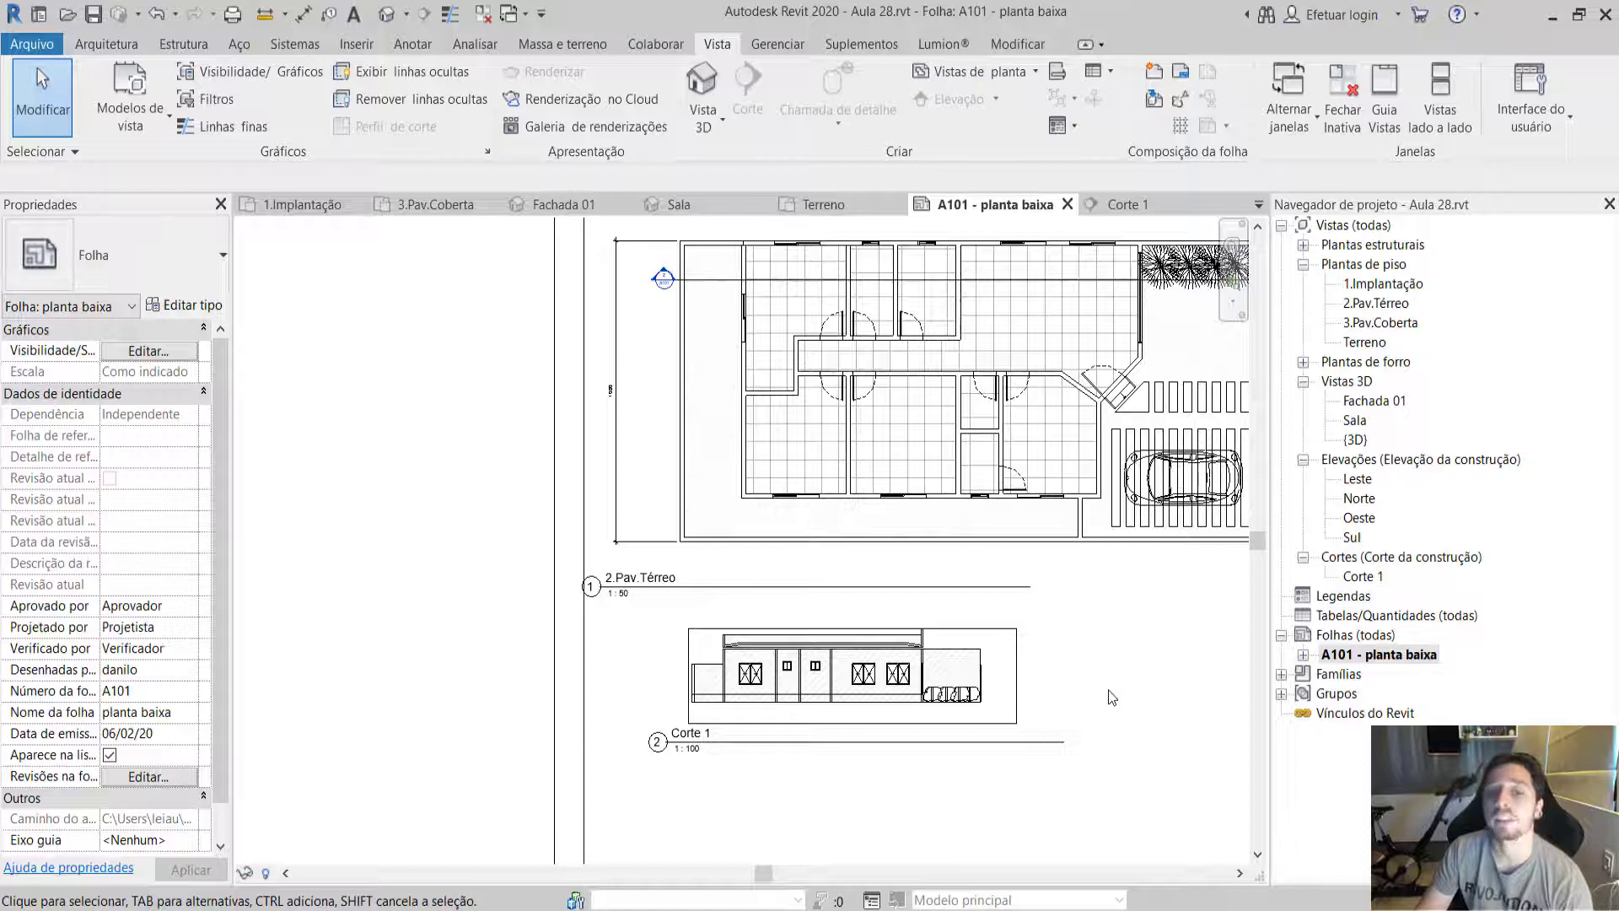
# Shift the Corte 1 viewport slightly left on the sheet.
pyautogui.click(851, 675)
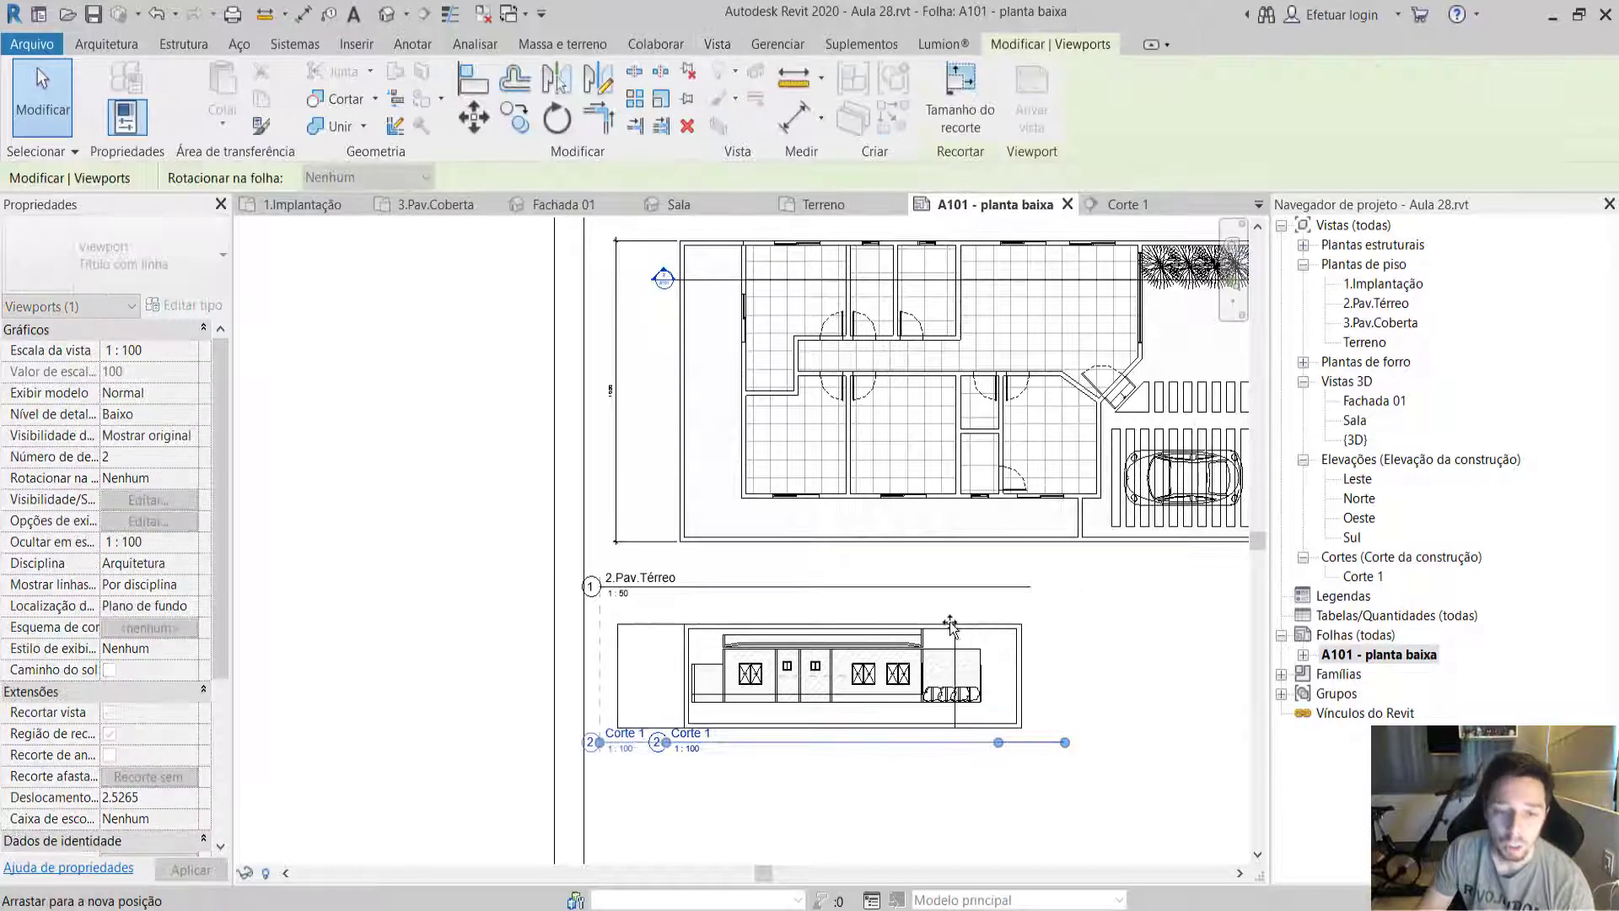
pyautogui.moveTo(852, 675); pyautogui.dragTo(786, 674)
pyautogui.click(539, 742)
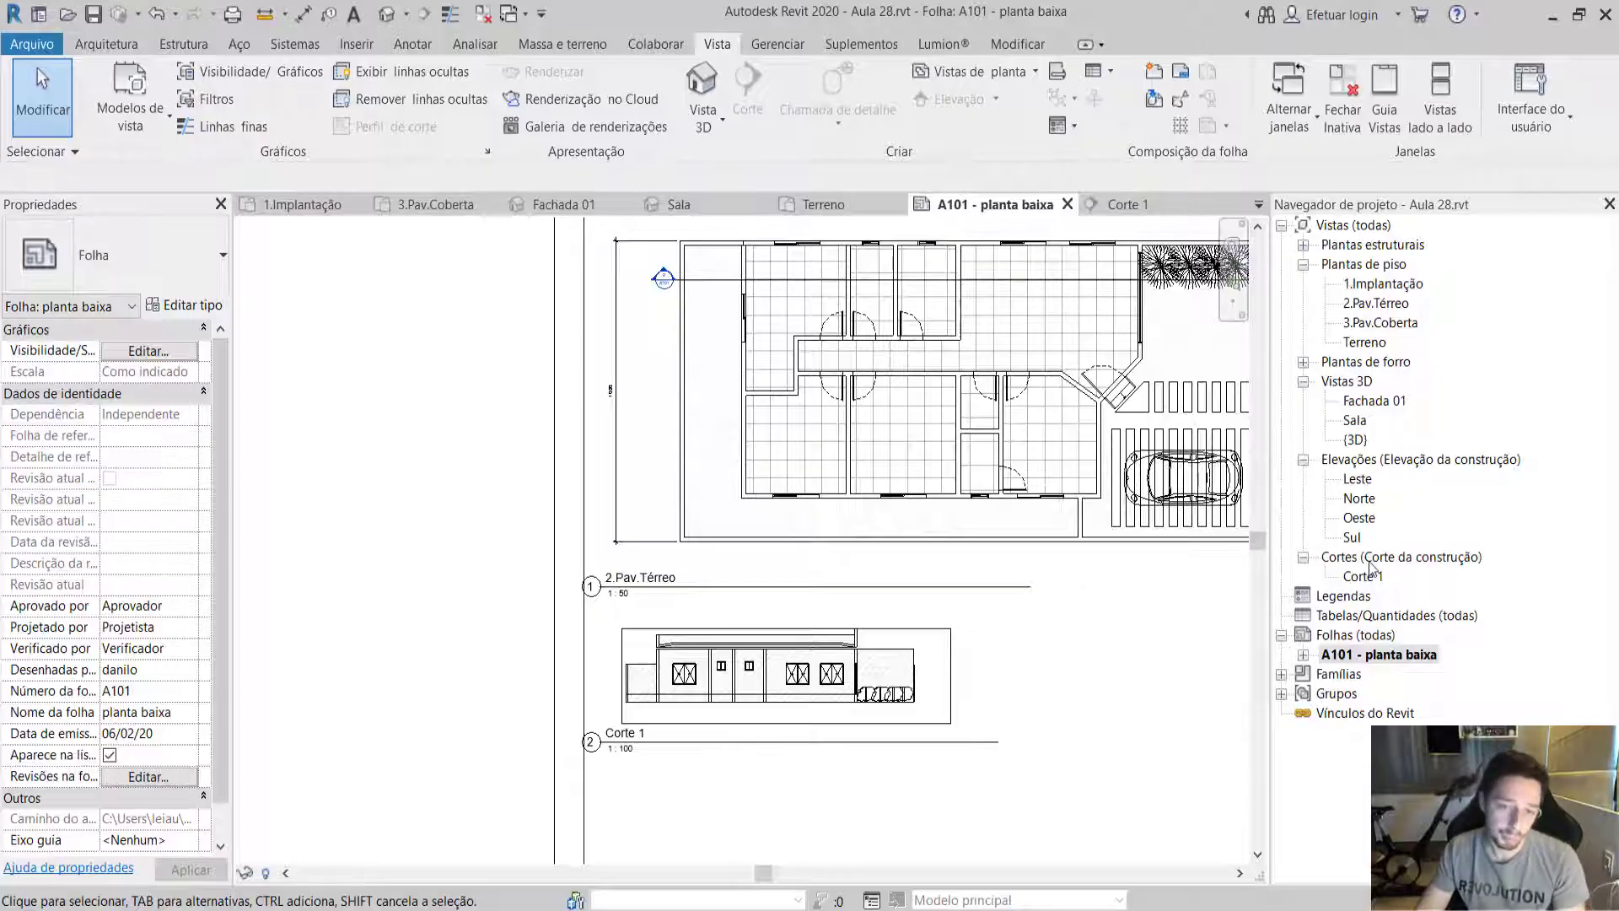
pyautogui.scroll(-1, 1015, 595)
pyautogui.scroll(-1, 1013, 599)
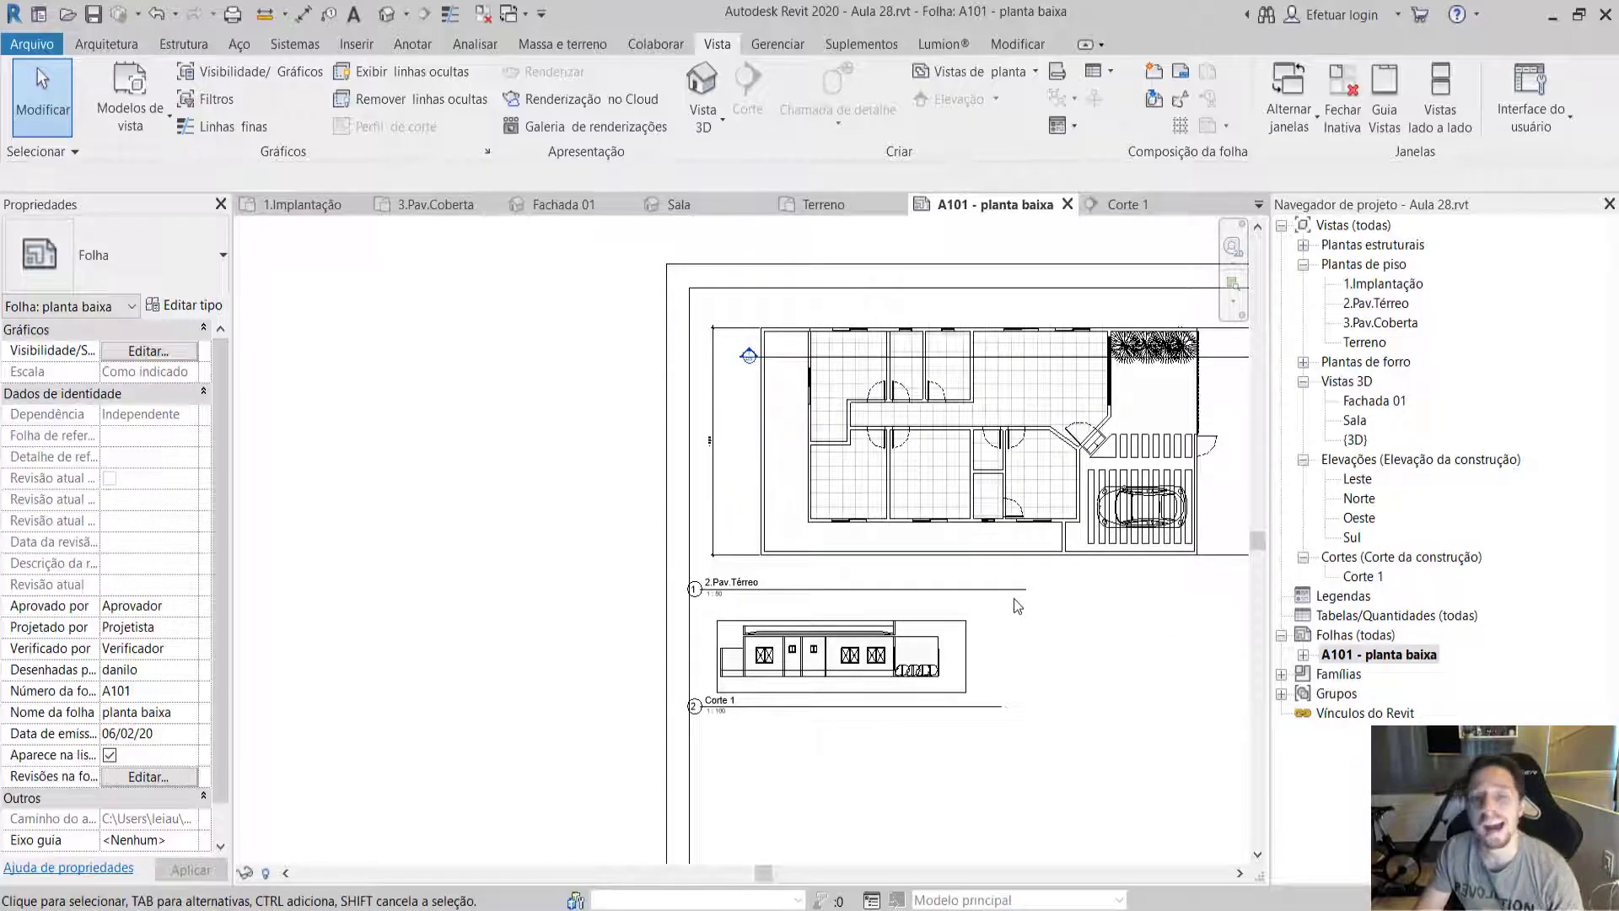
pyautogui.rightClick(1360, 577)
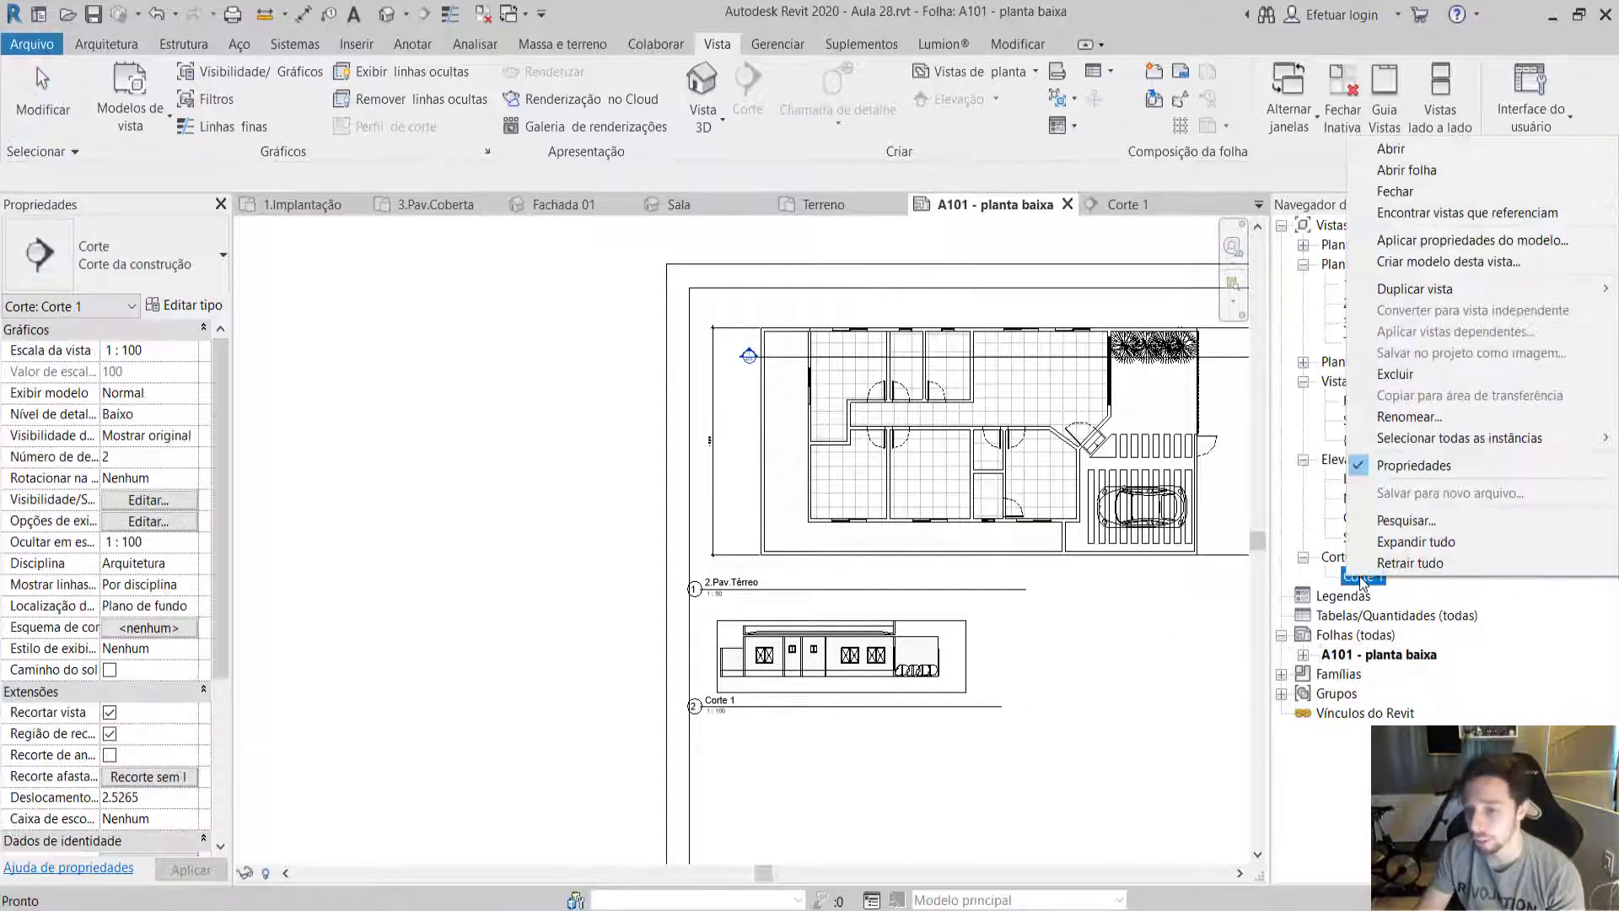
pyautogui.click(533, 524)
pyautogui.scroll(-1, 987, 712)
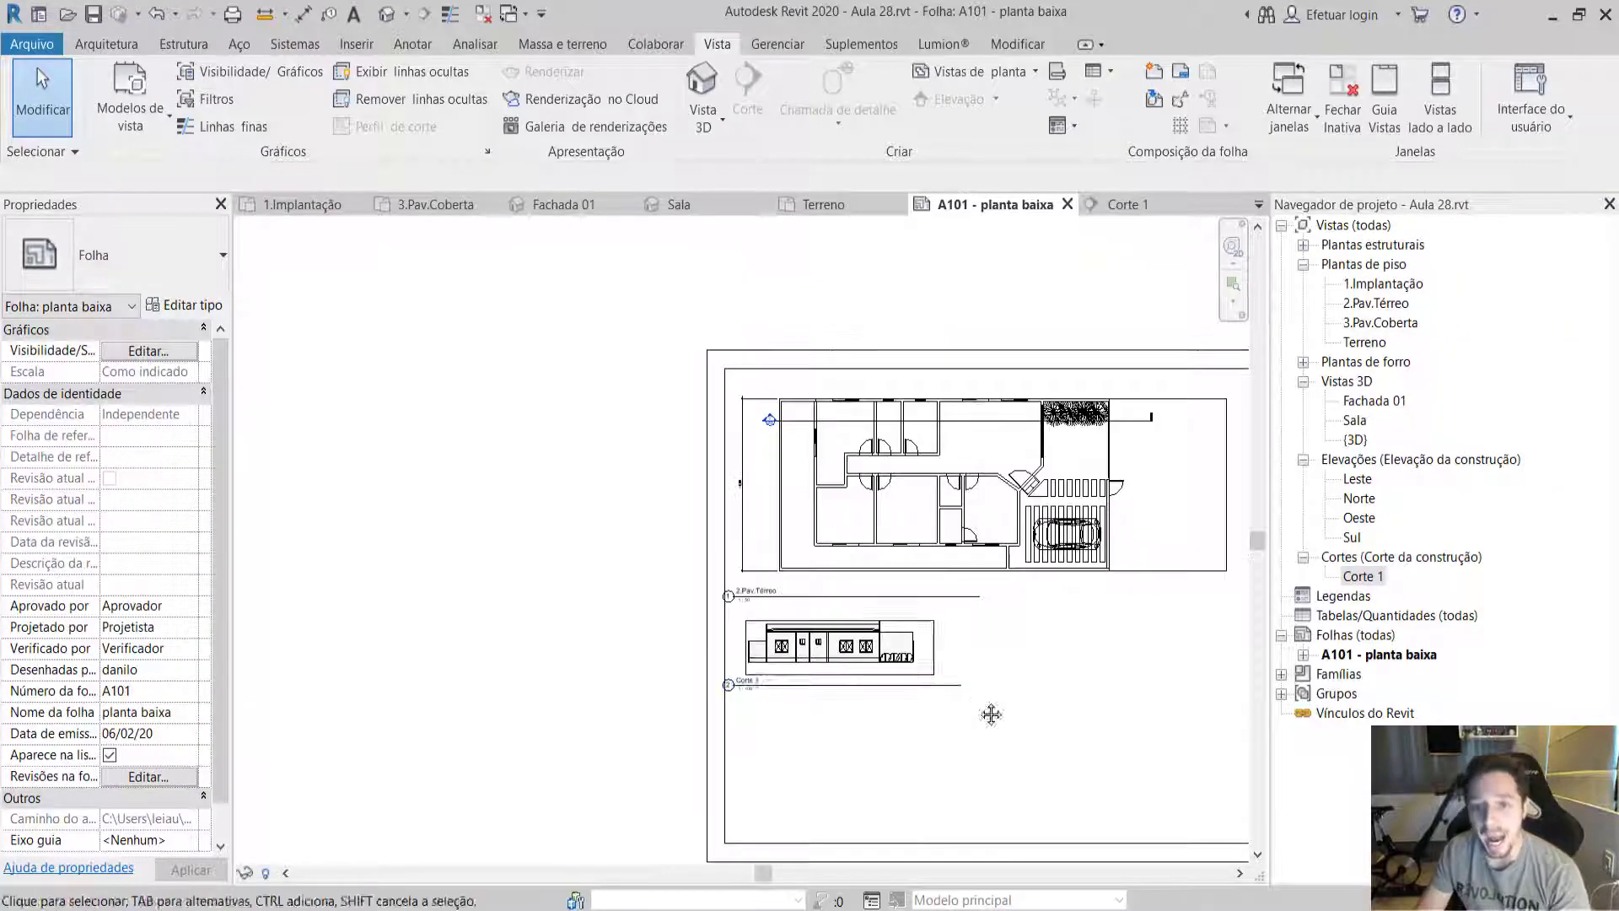
pyautogui.scroll(1, 832, 712)
pyautogui.moveTo(832, 712); pyautogui.dragTo(642, 704, button='middle')
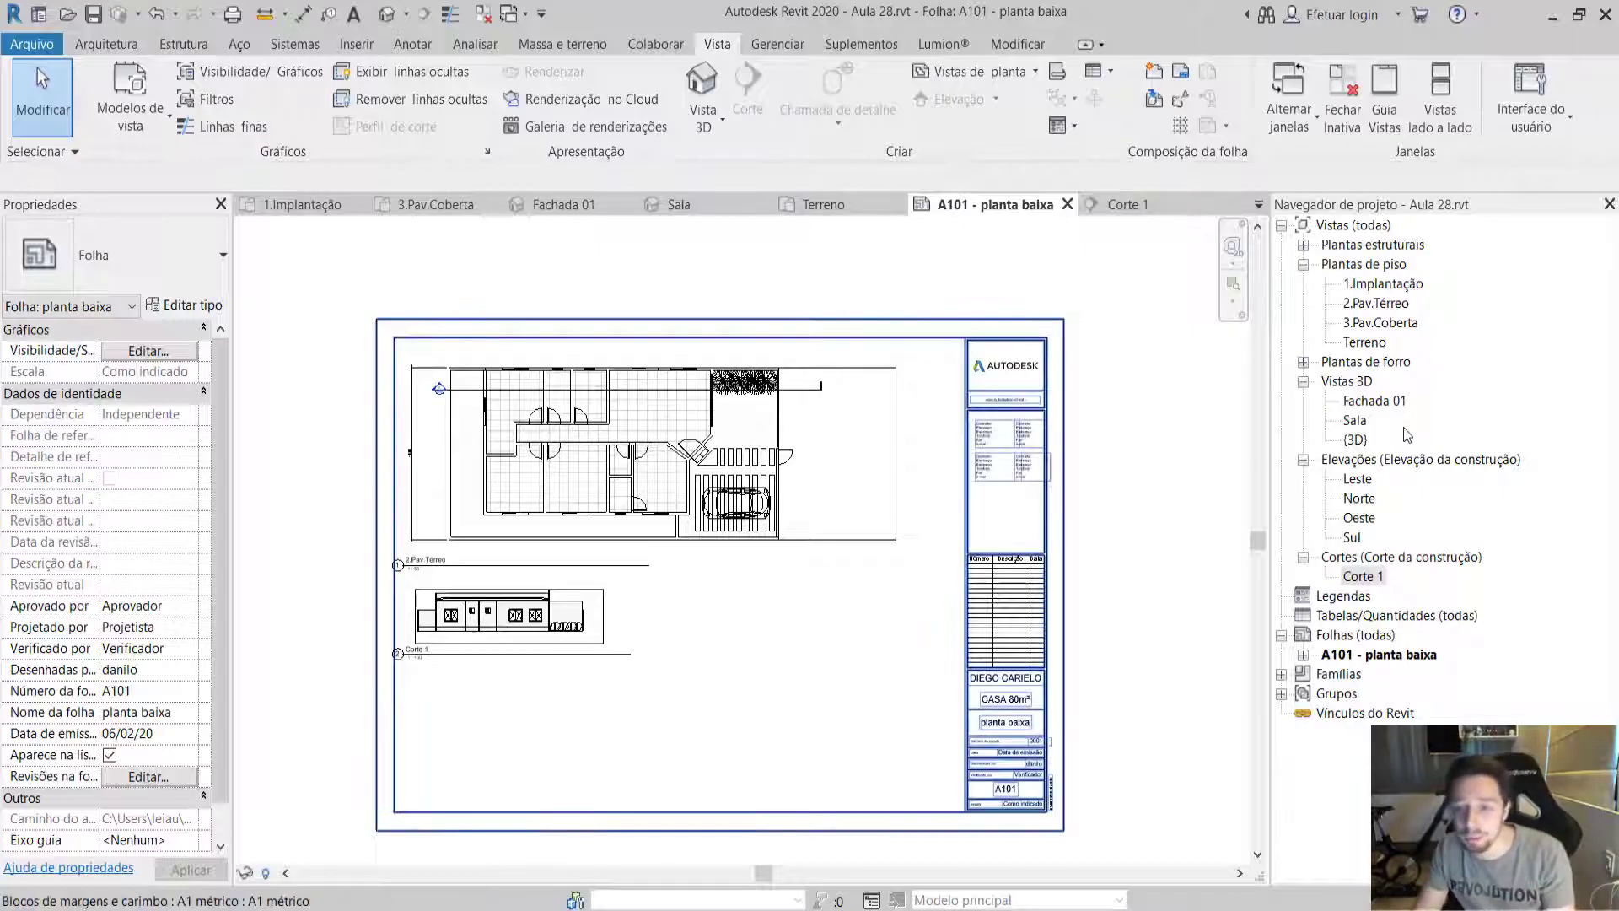
# Place the {3D} view on the sheet below the Corte 1 section.
pyautogui.click(1364, 436)
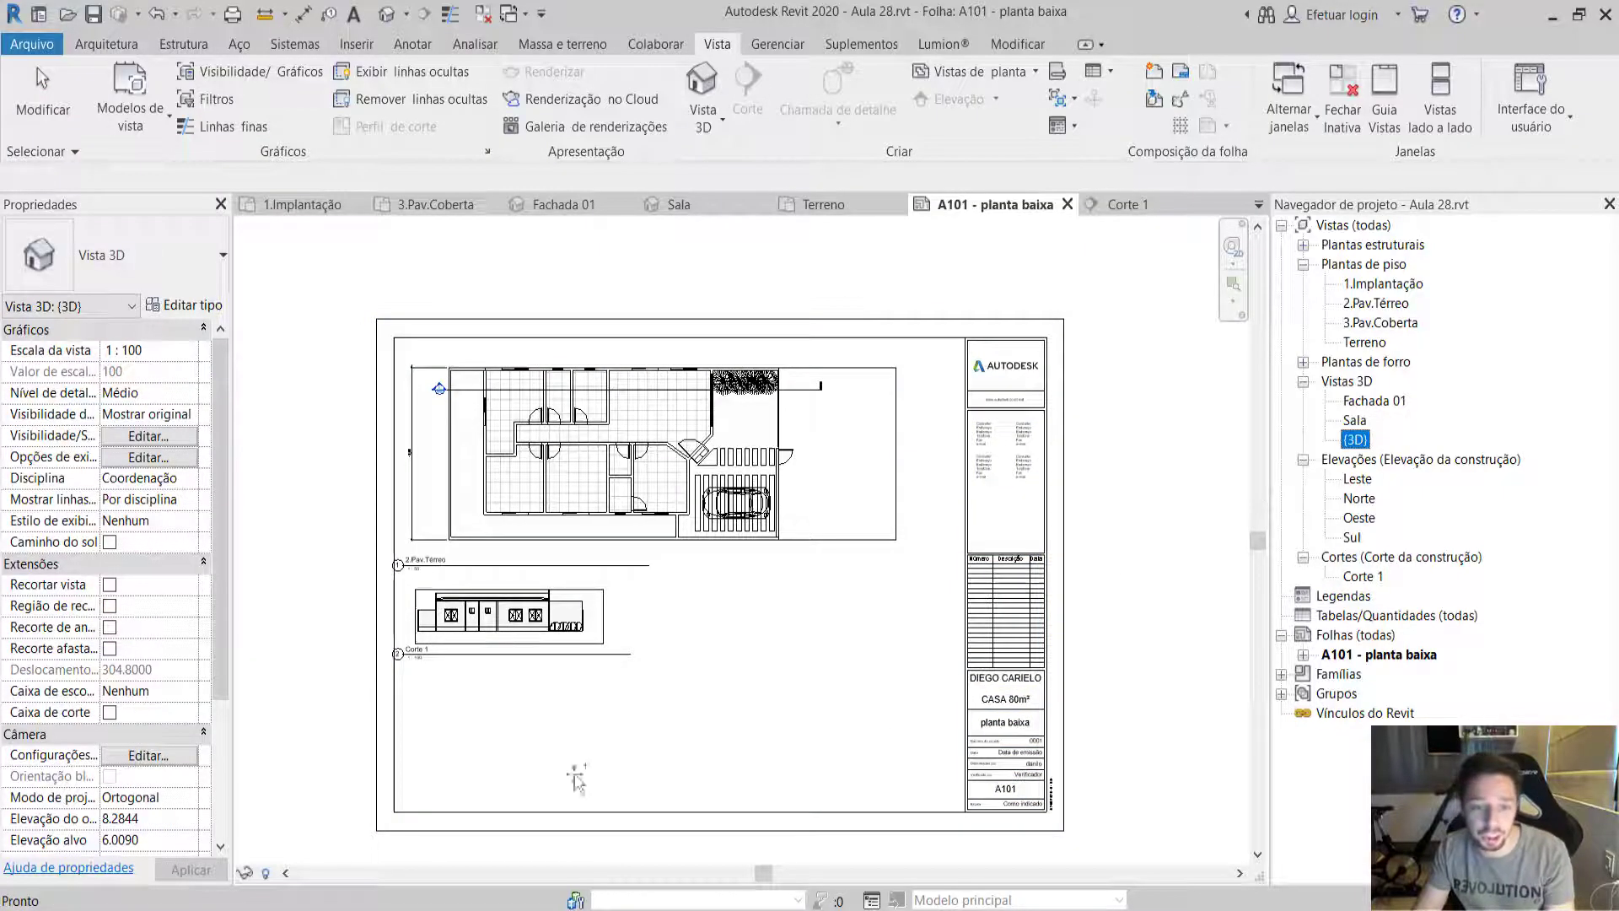
pyautogui.moveTo(1355, 439); pyautogui.dragTo(540, 742)
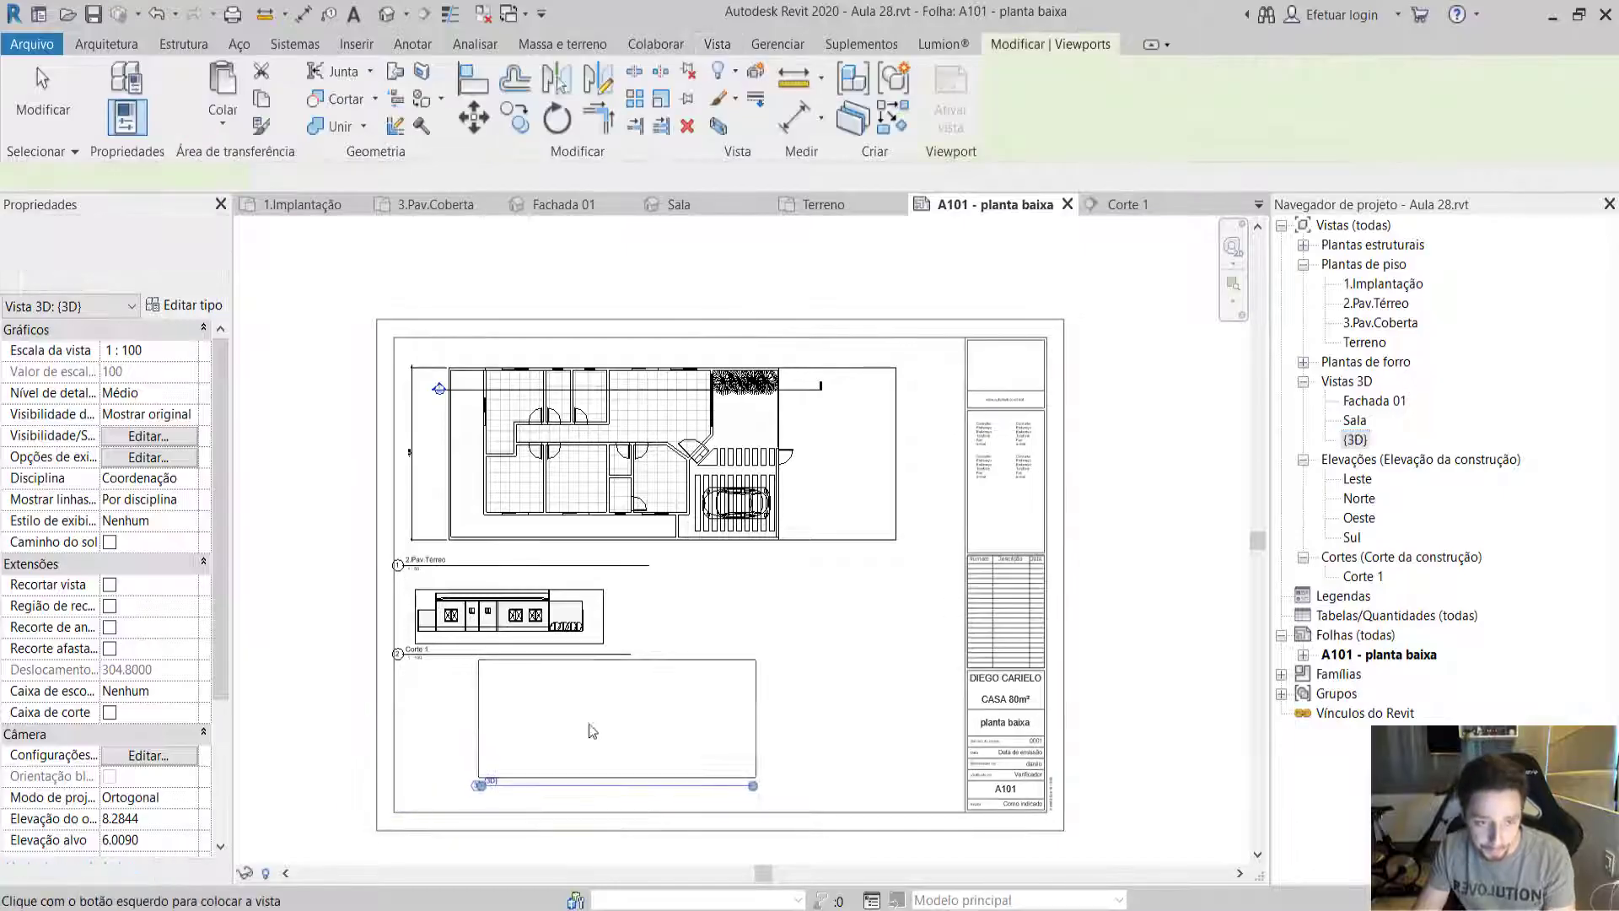
pyautogui.click(553, 727)
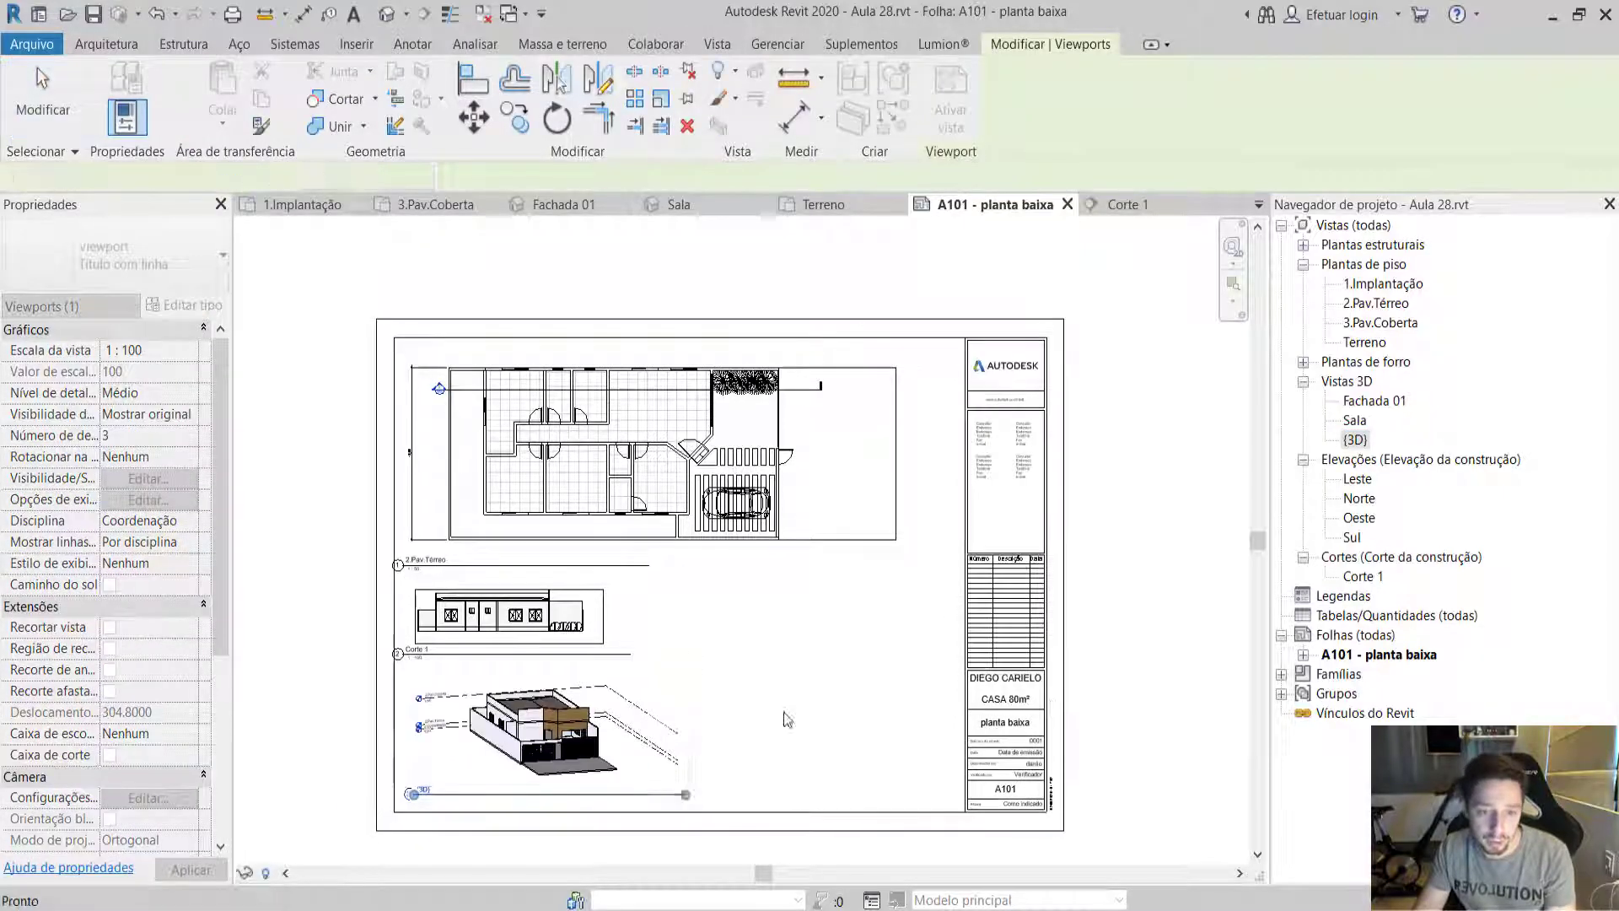
pyautogui.click(1128, 646)
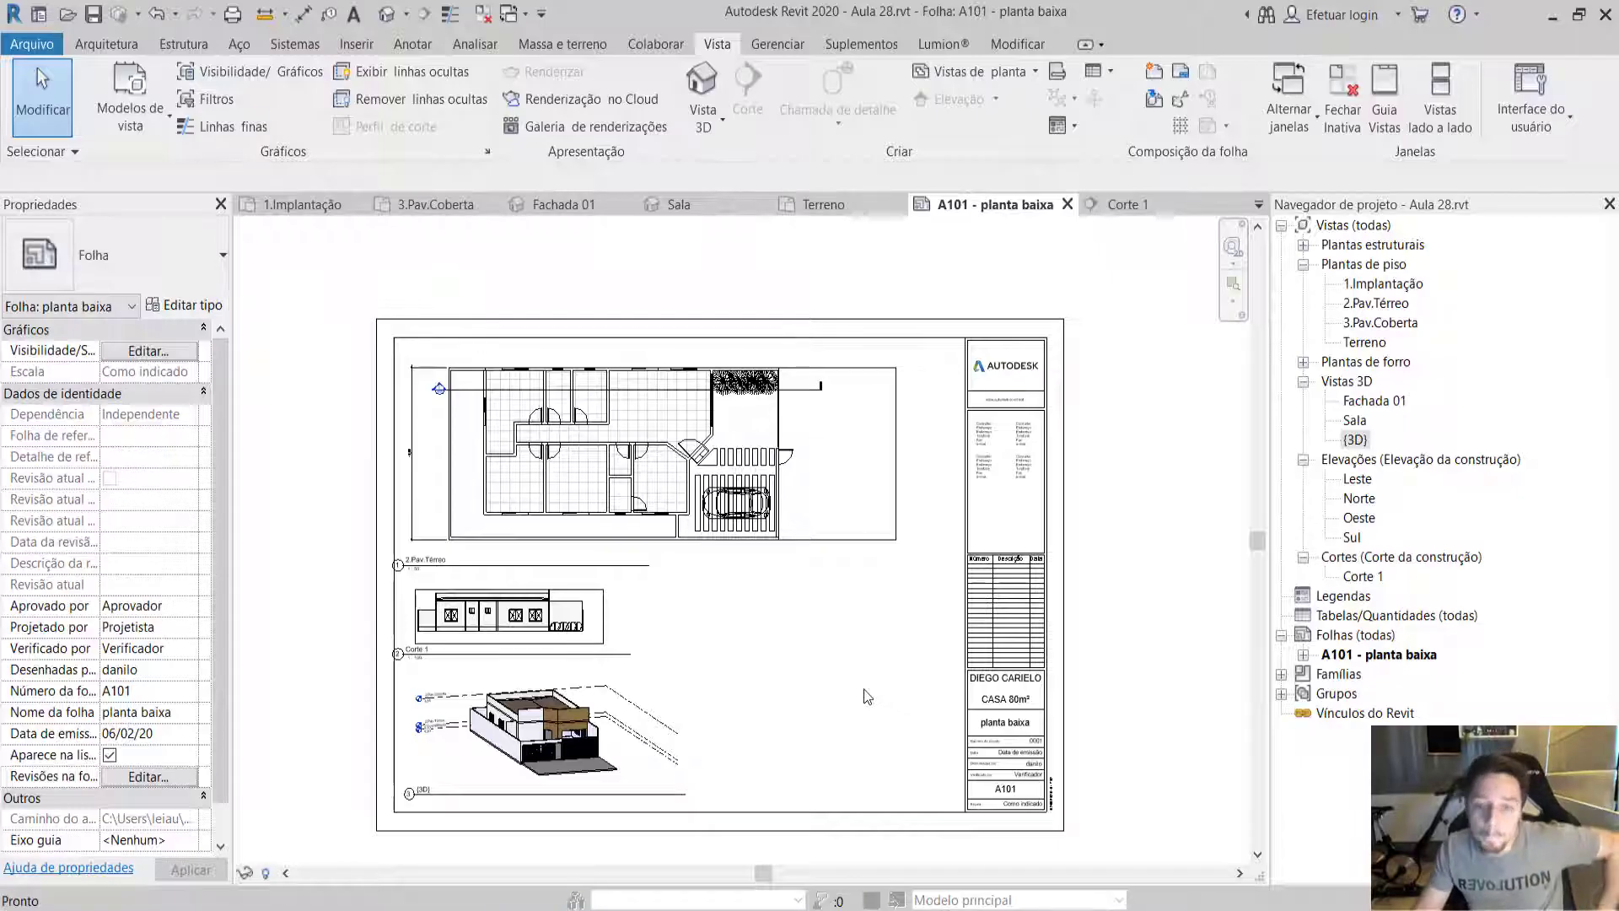
pyautogui.hotkey('ctrl', 'p')
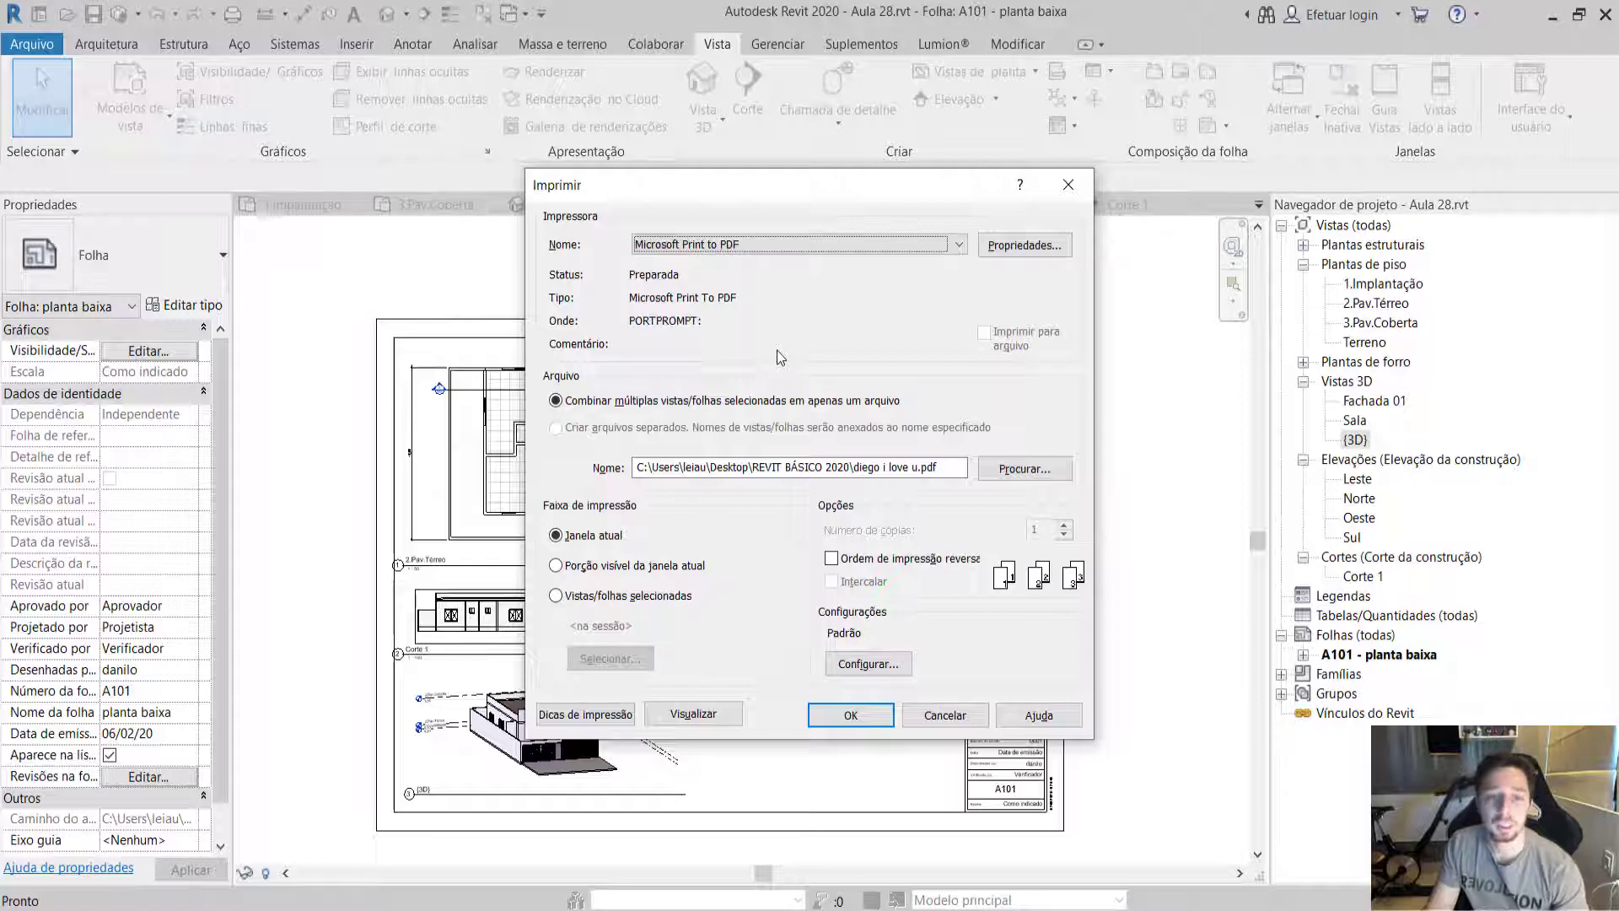
pyautogui.click(670, 723)
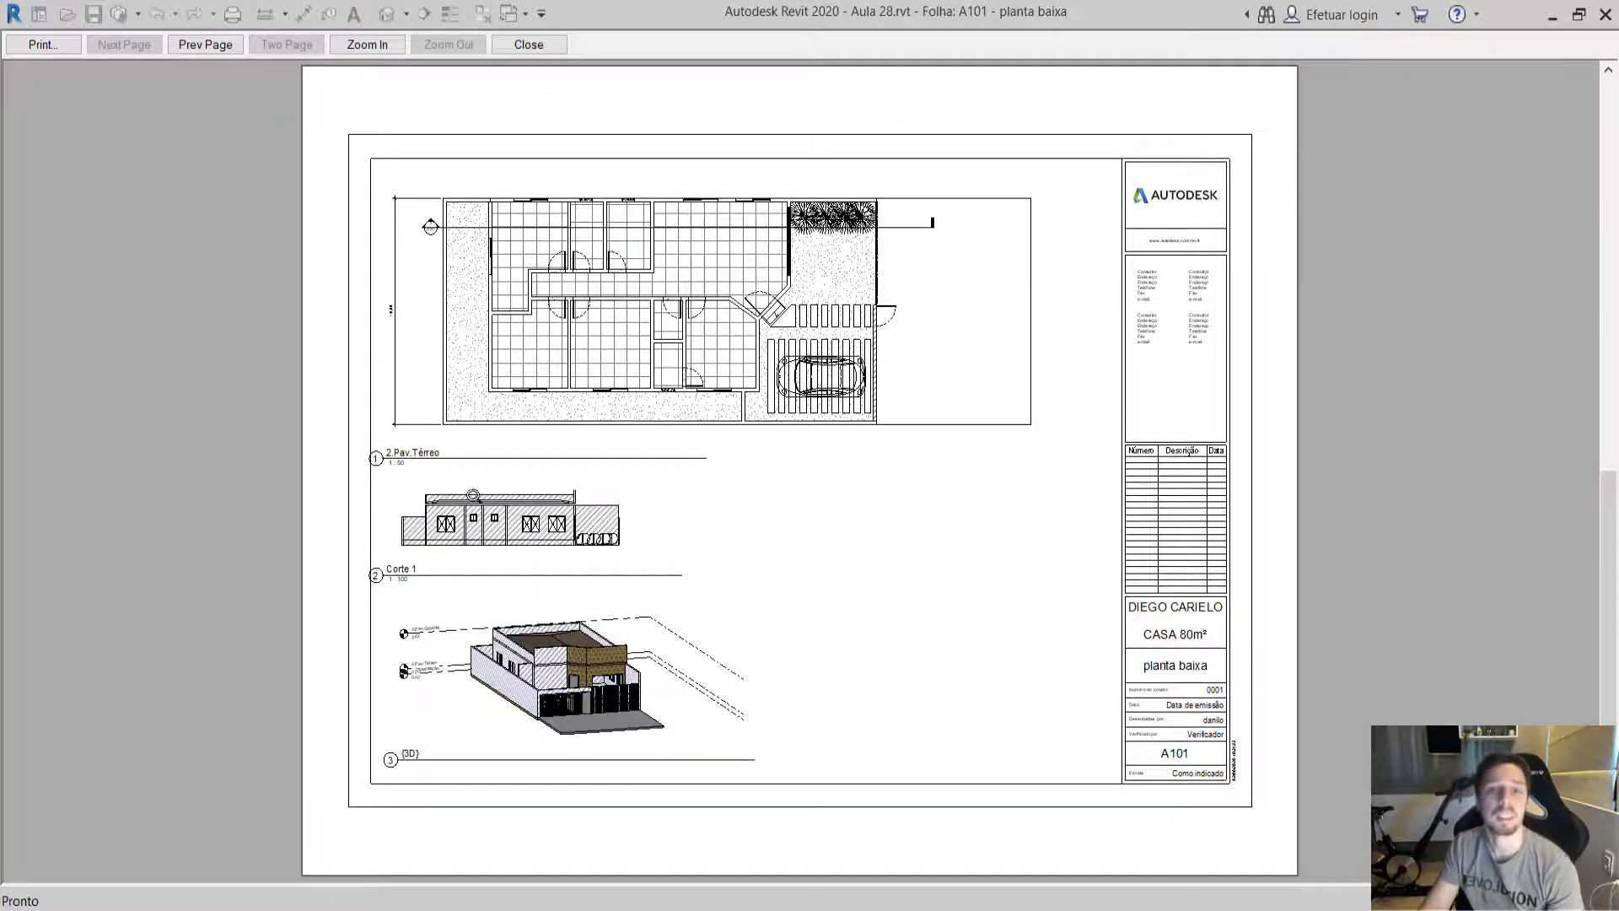
pyautogui.click(44, 47)
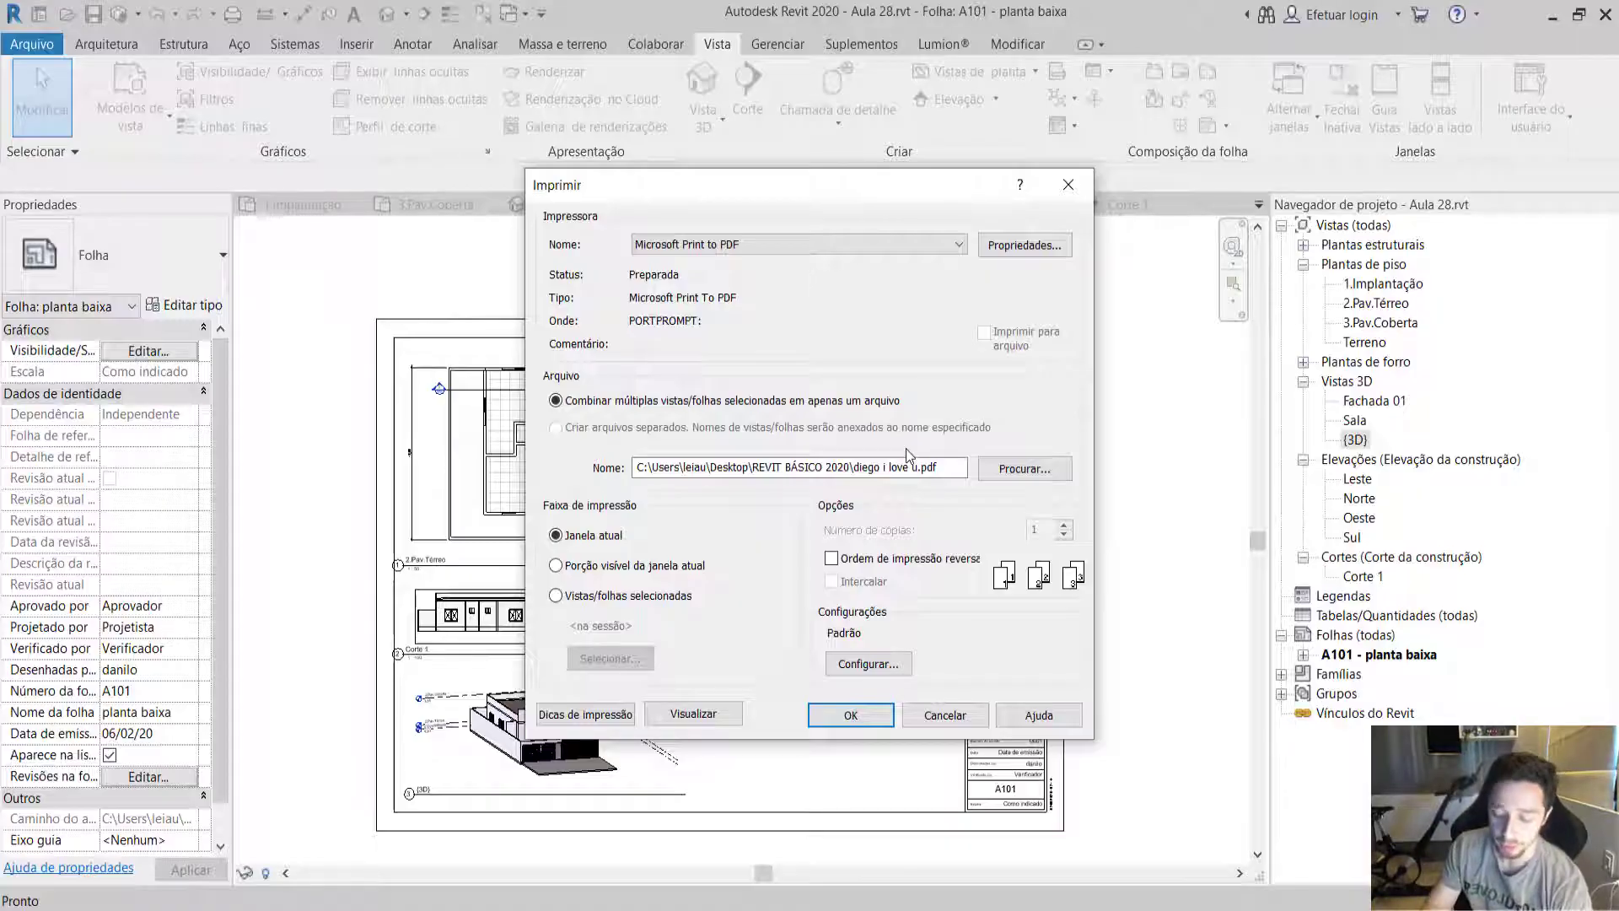
pyautogui.press('XF86AudioPlay')
pyautogui.click(965, 714)
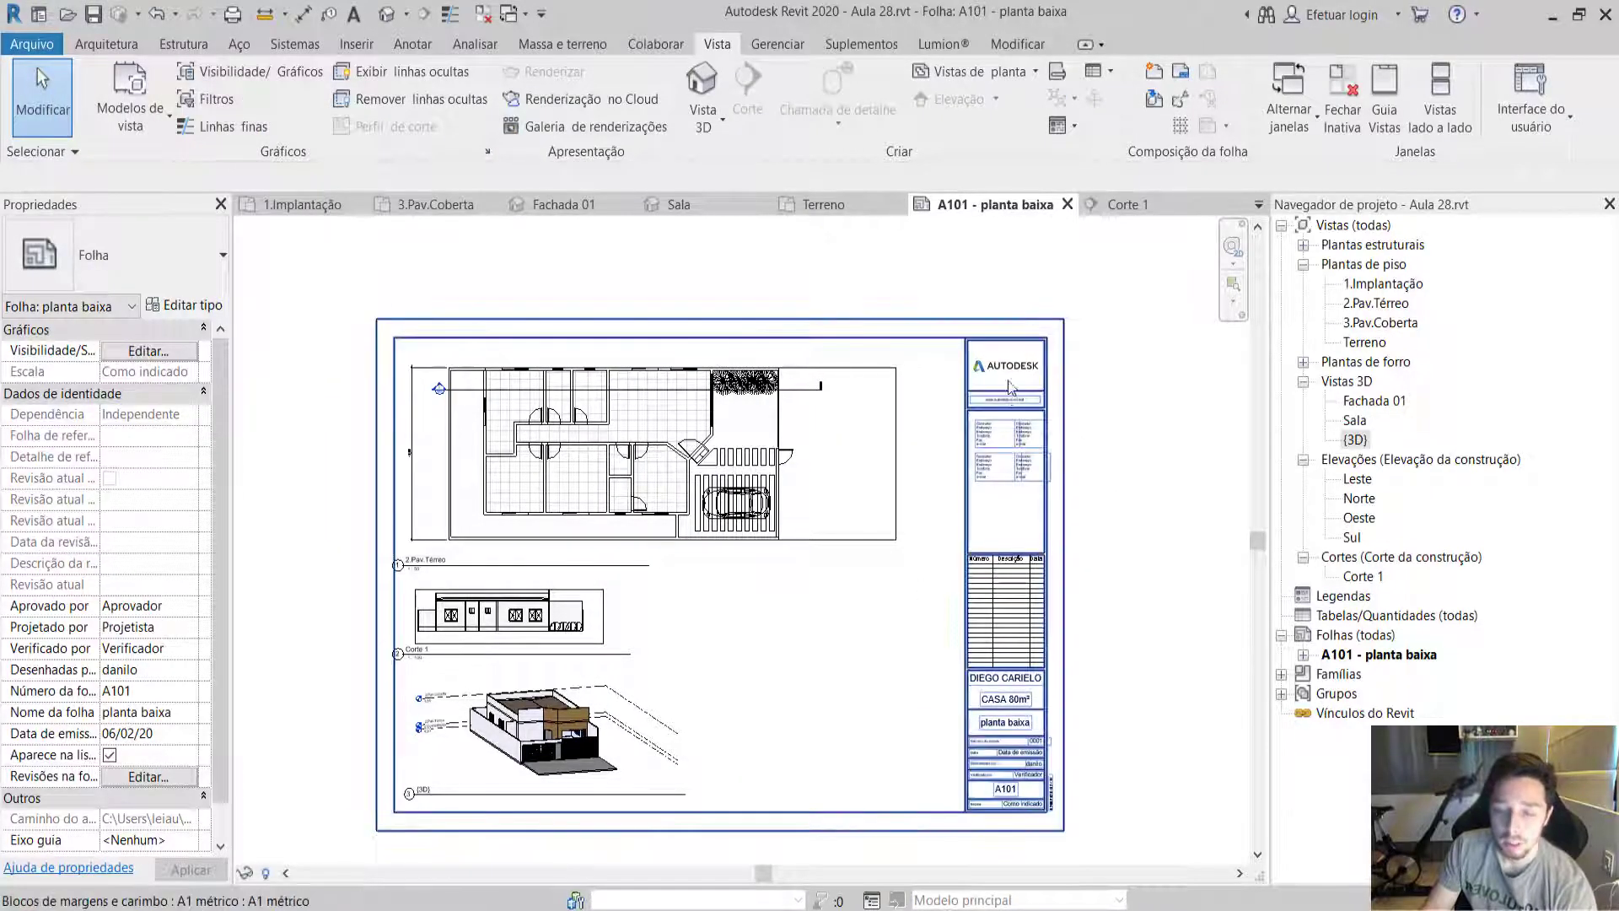
# Zoom around sheet A101 and select its A1 métrico title block.
pyautogui.scroll(2, 991, 412)
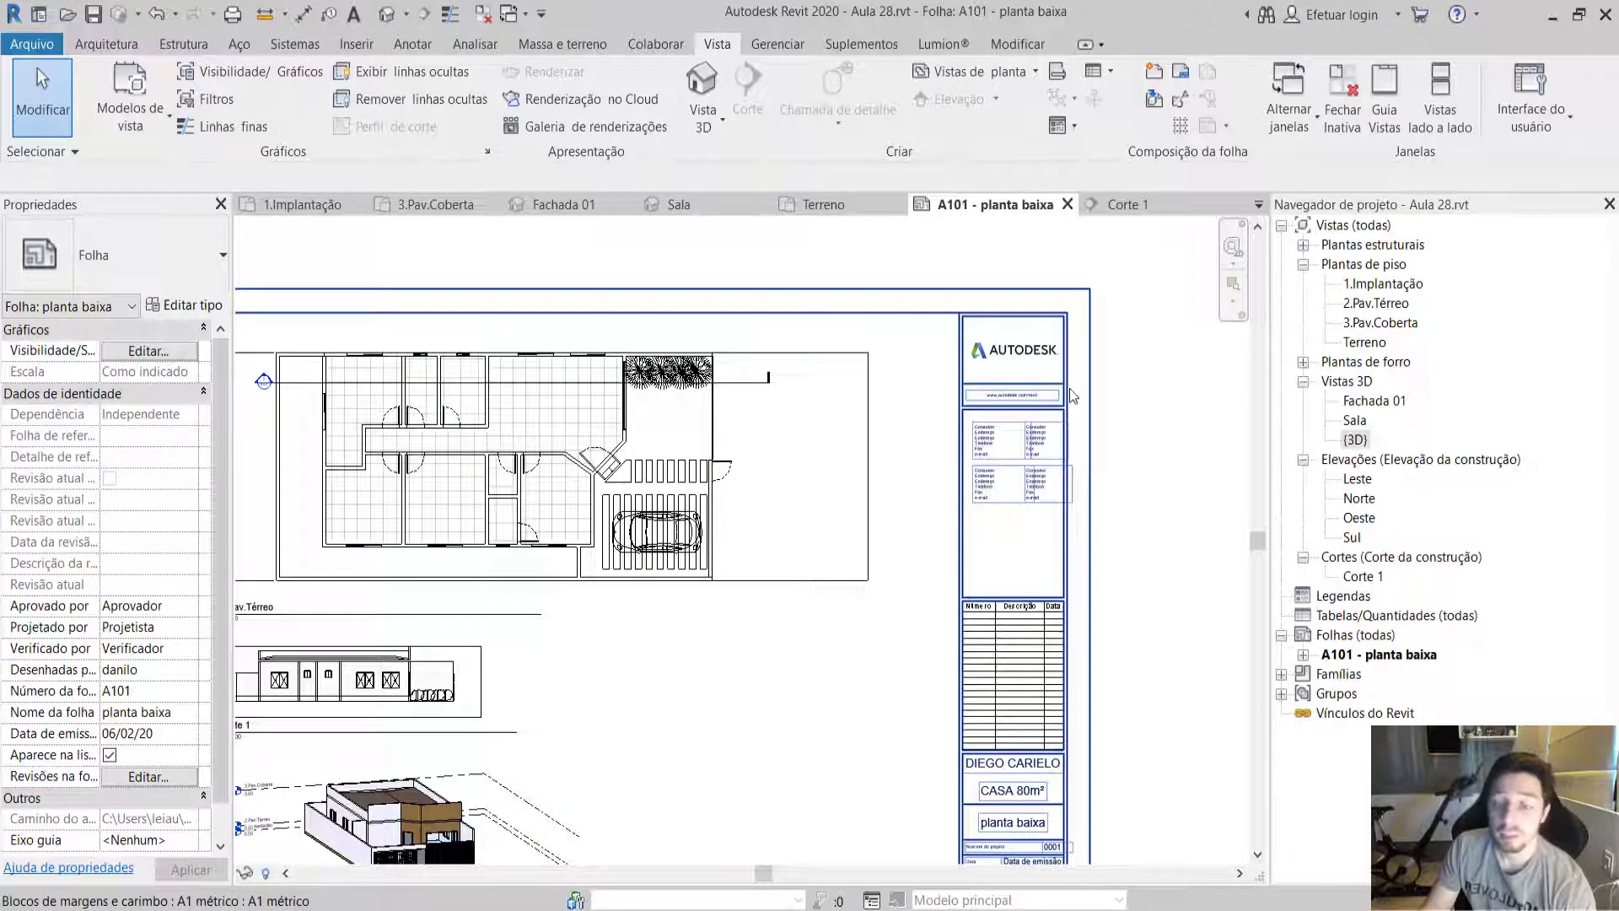
pyautogui.scroll(2, 1070, 388)
pyautogui.scroll(1, 1078, 453)
pyautogui.scroll(-2, 1078, 454)
pyautogui.scroll(-2, 1071, 458)
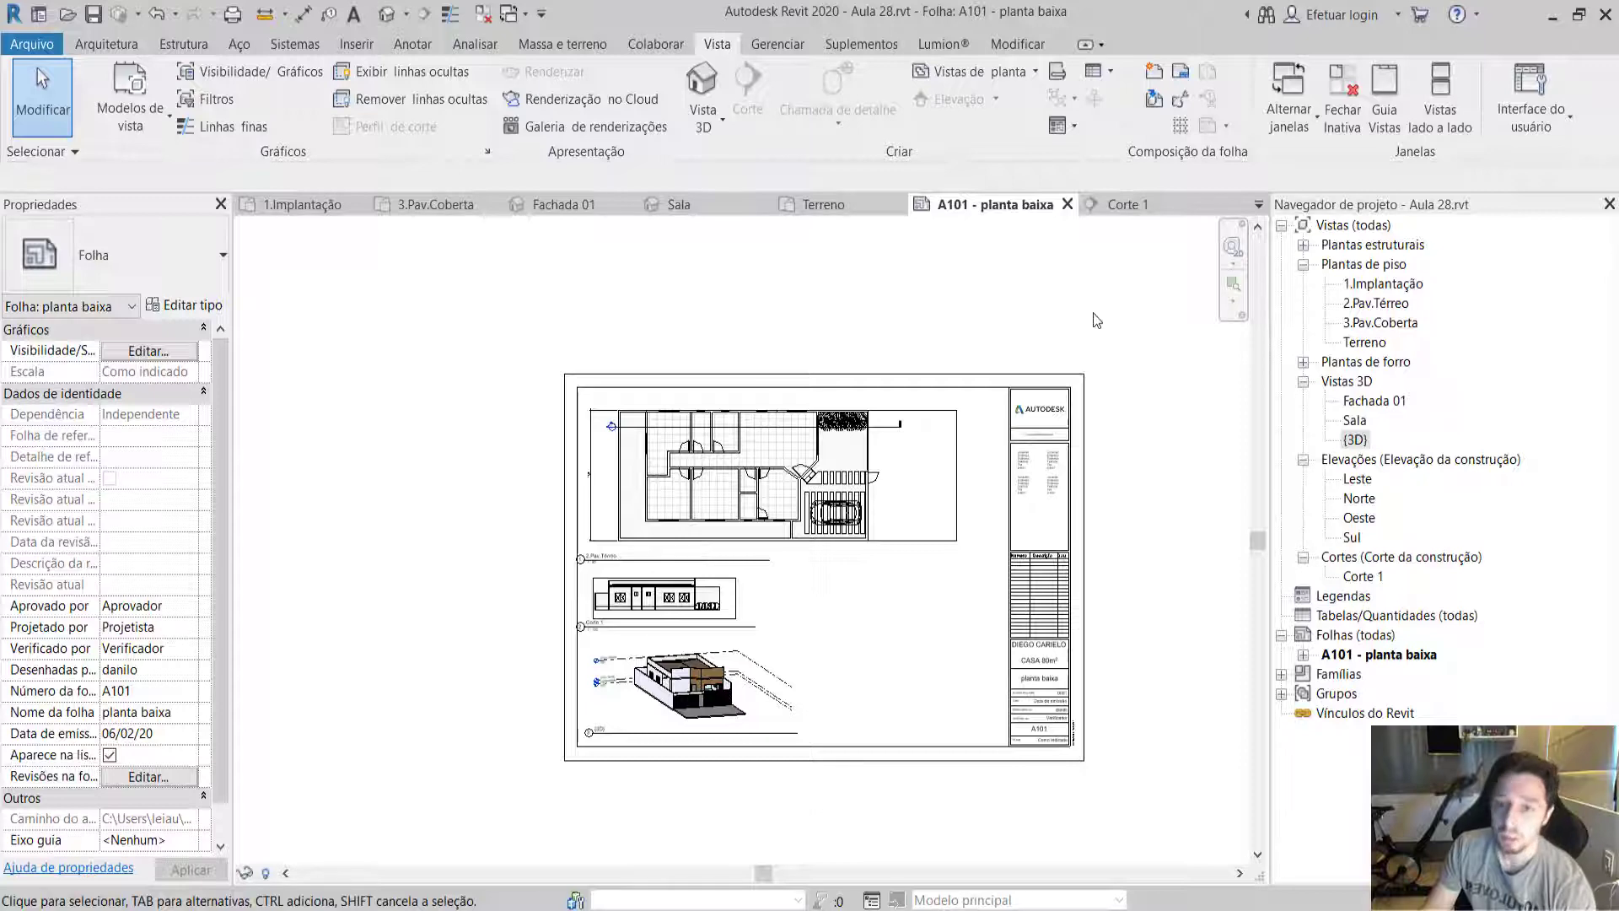
pyautogui.scroll(1, 1082, 395)
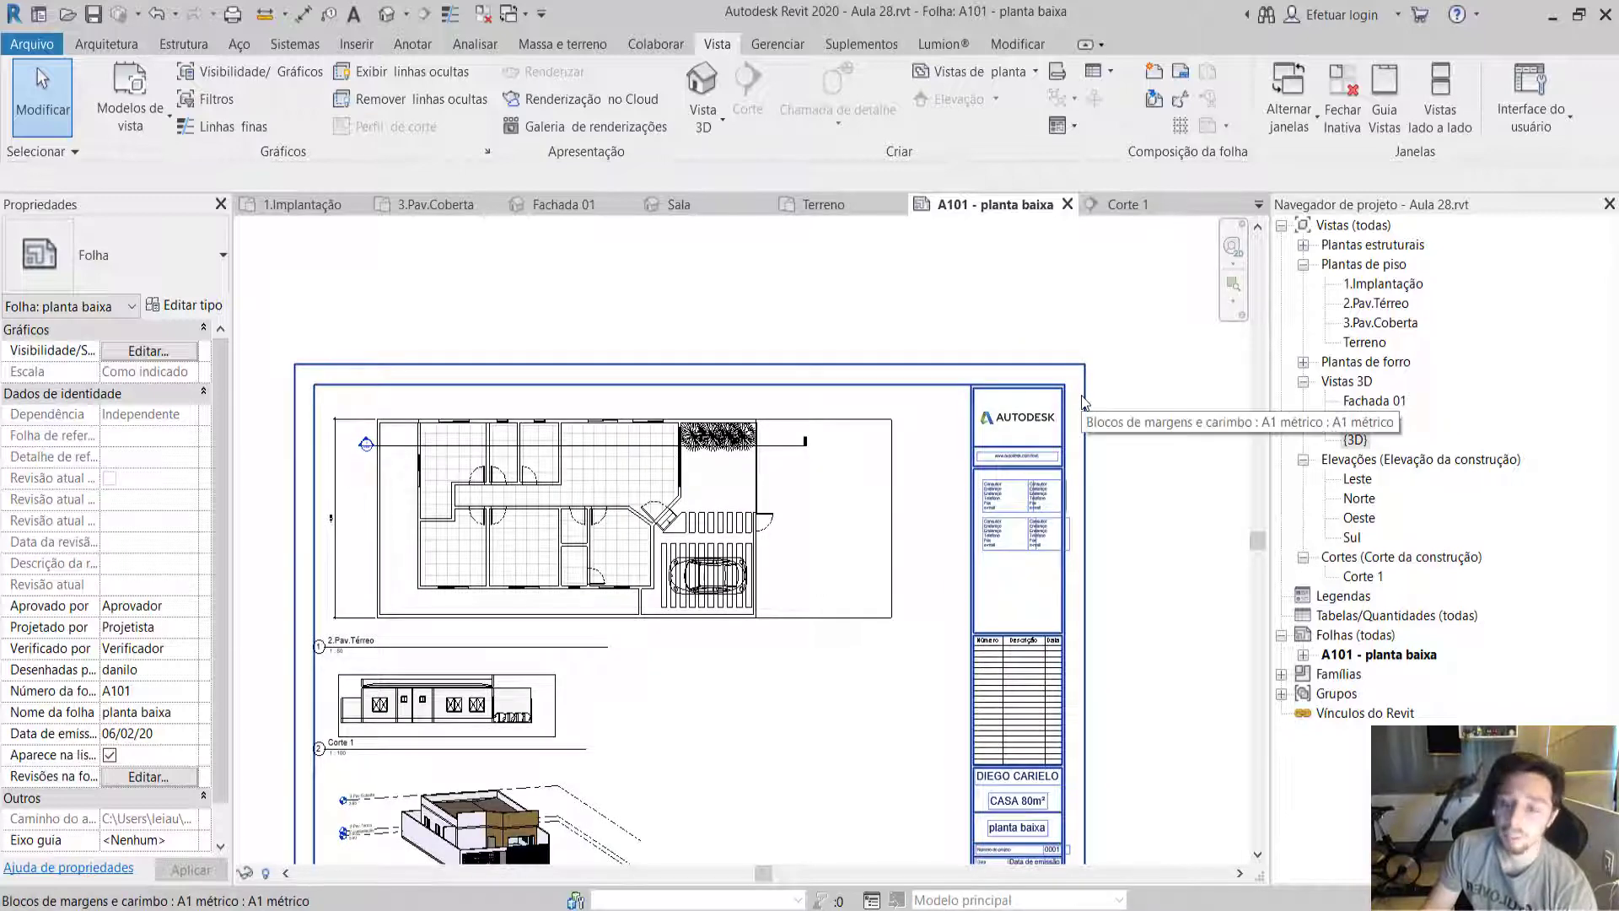
pyautogui.scroll(2, 1084, 405)
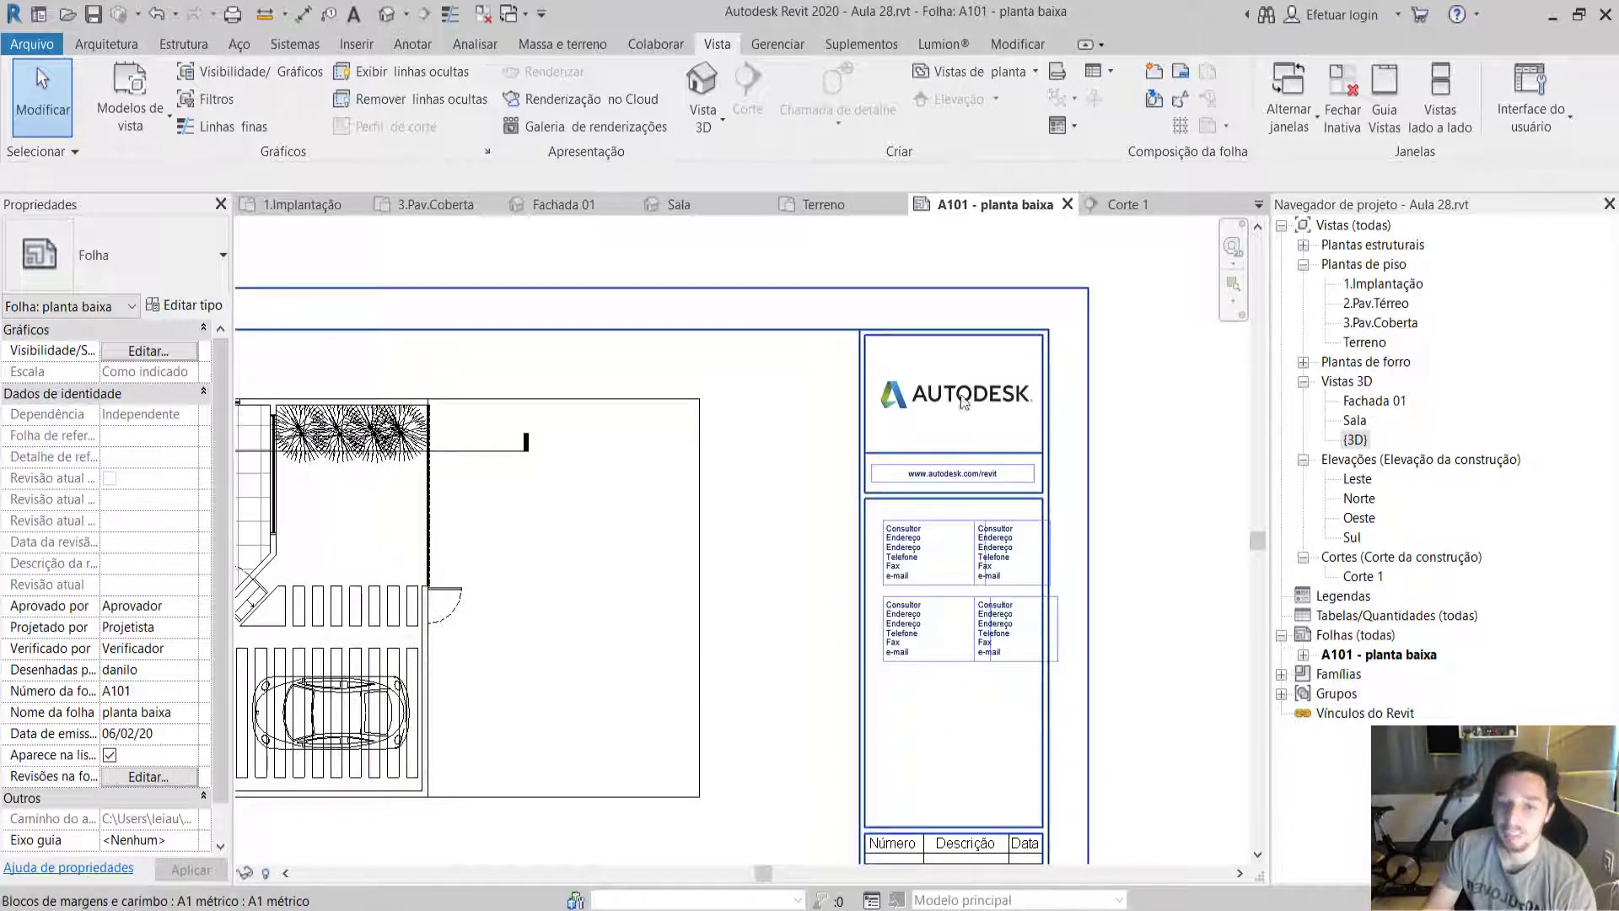
pyautogui.scroll(-1, 973, 443)
pyautogui.scroll(-1, 973, 443)
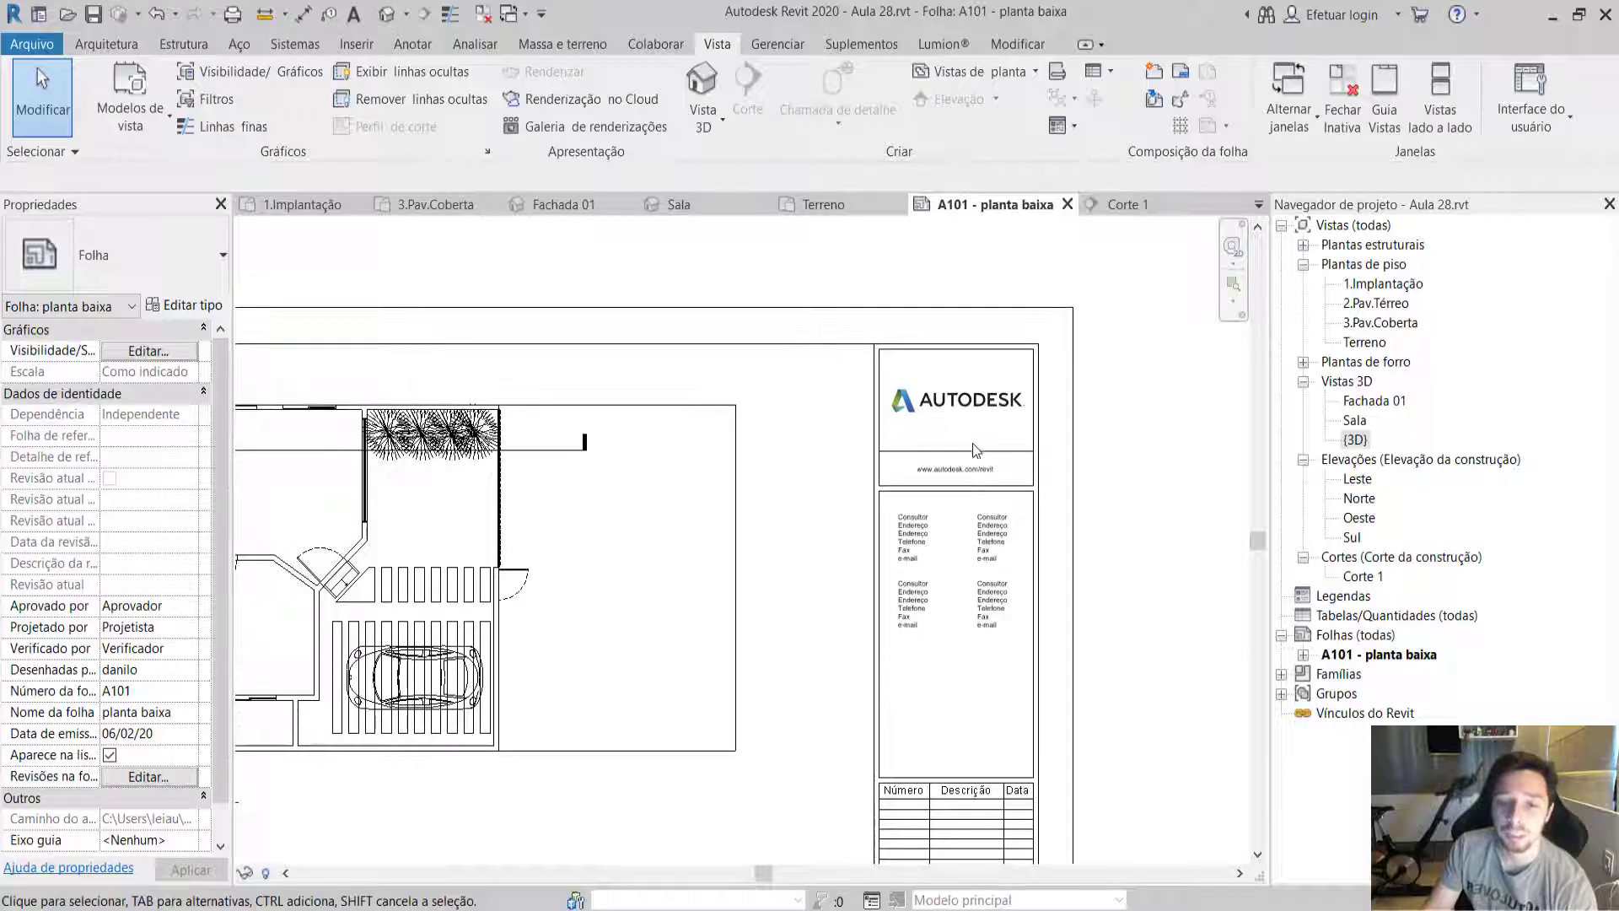
pyautogui.click(980, 508)
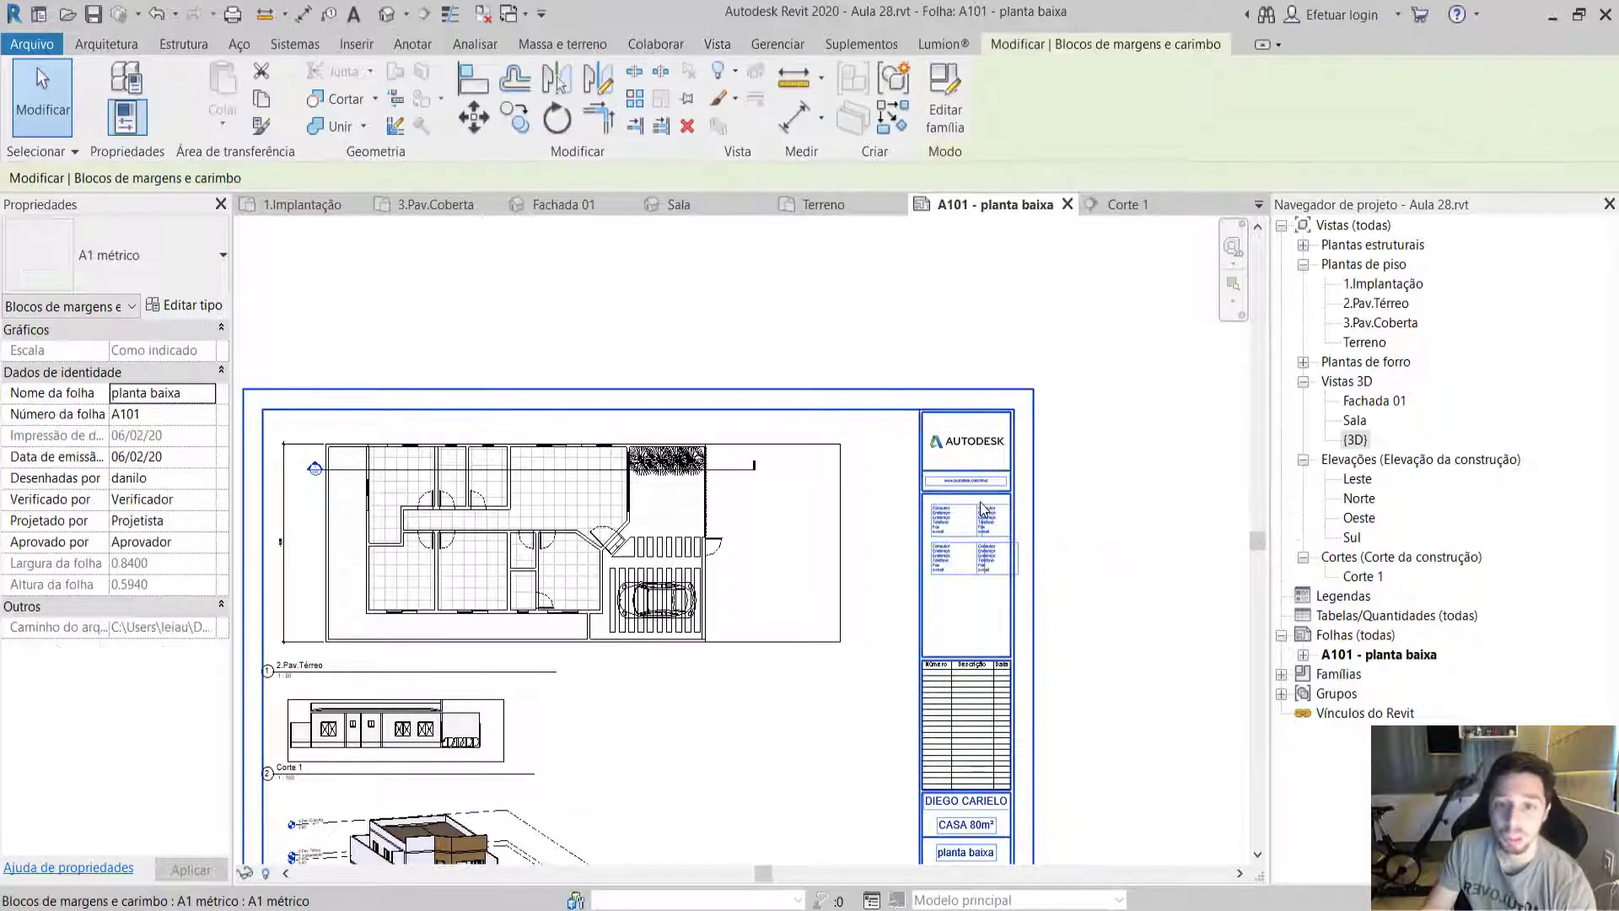
# Edit the title block family, deleting the Autodesk logo, autodesk.com line and Consultor text blocks.
pyautogui.click(946, 100)
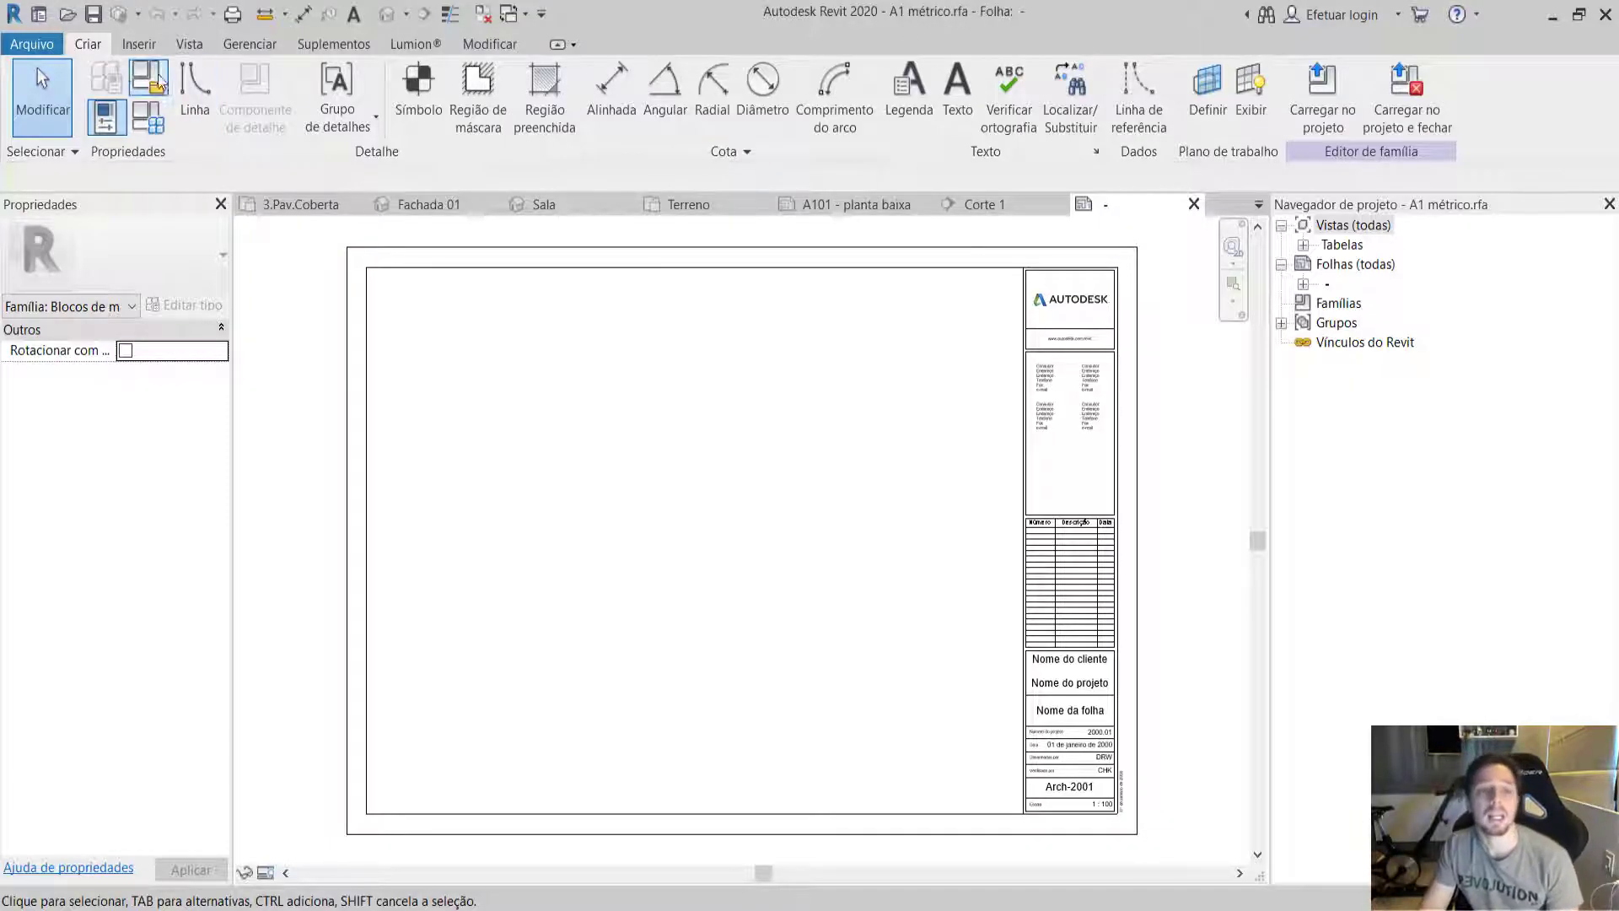
pyautogui.scroll(2, 1083, 308)
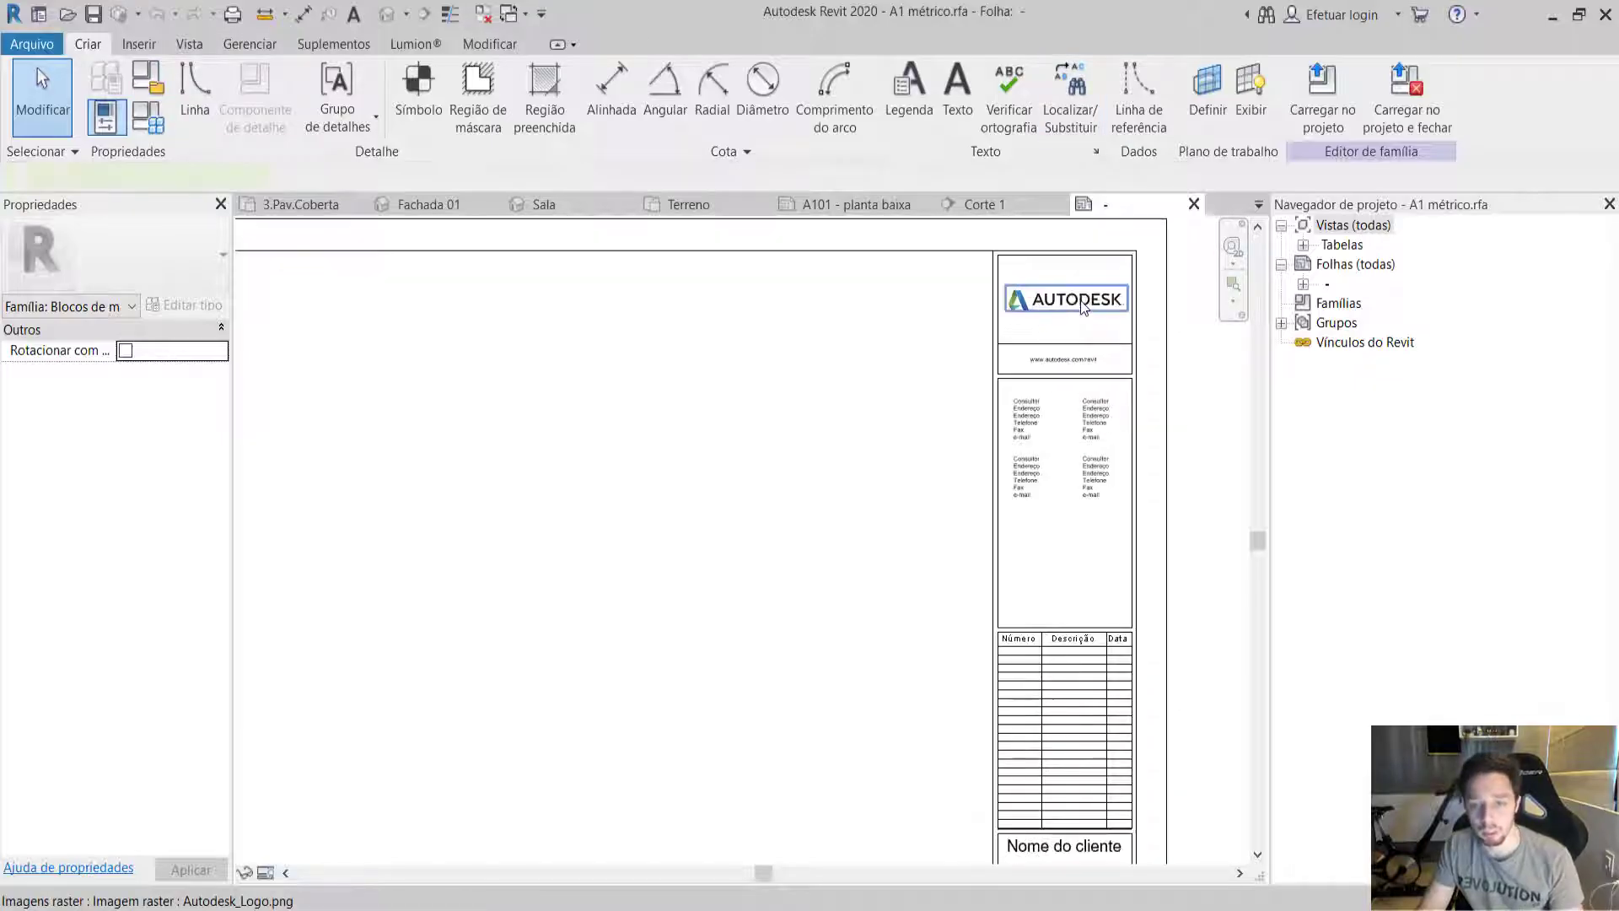
pyautogui.click(1084, 308)
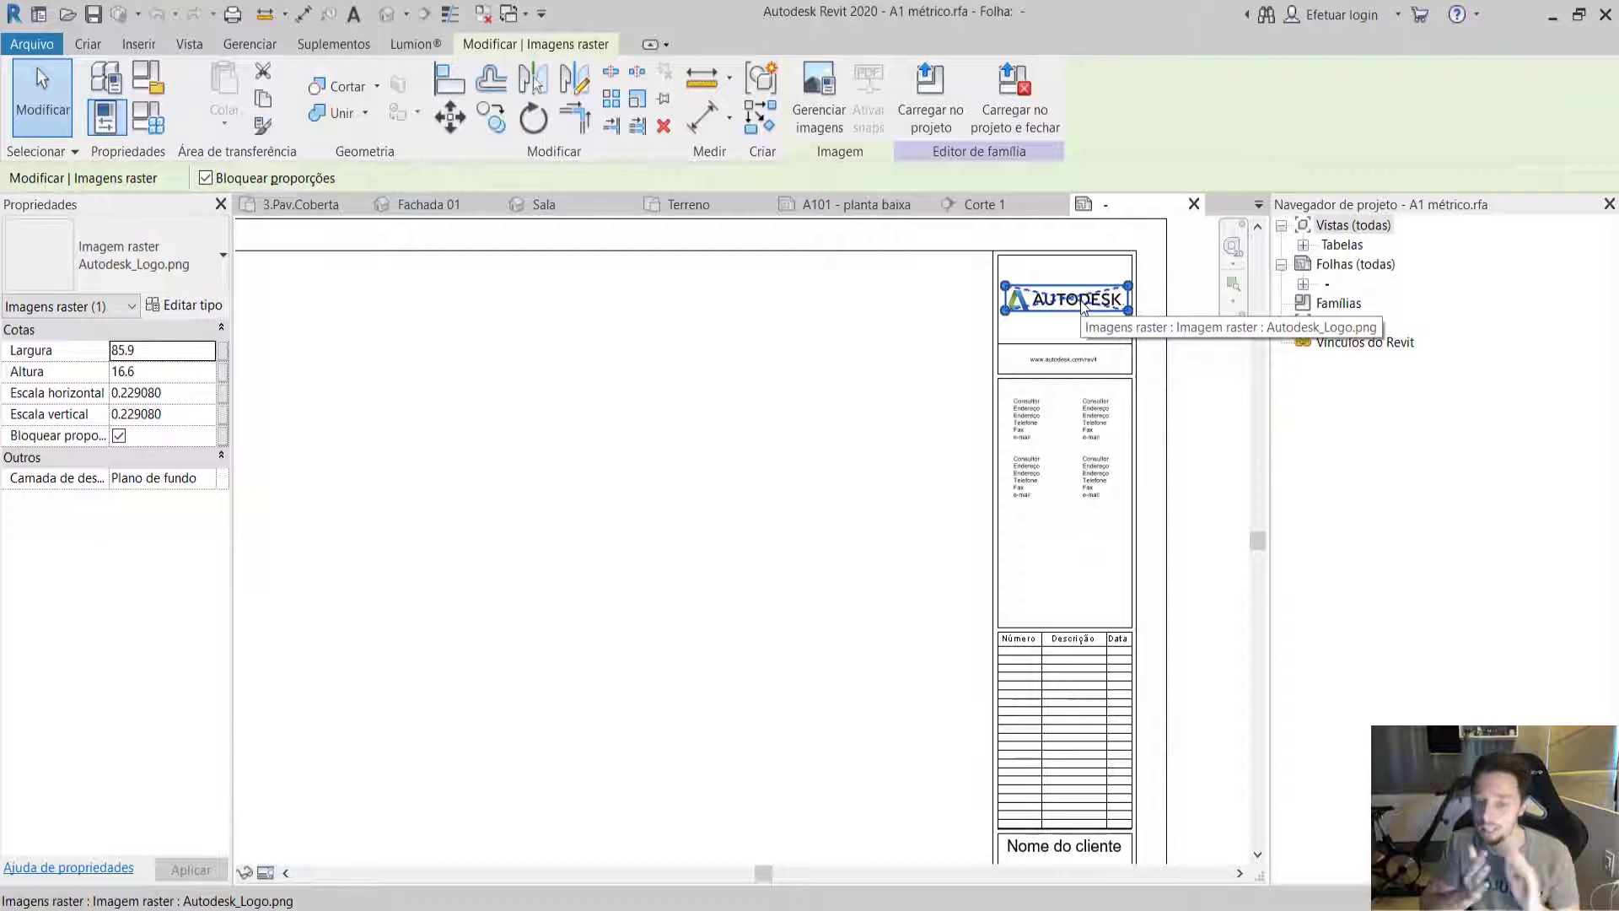
pyautogui.press('Delete')
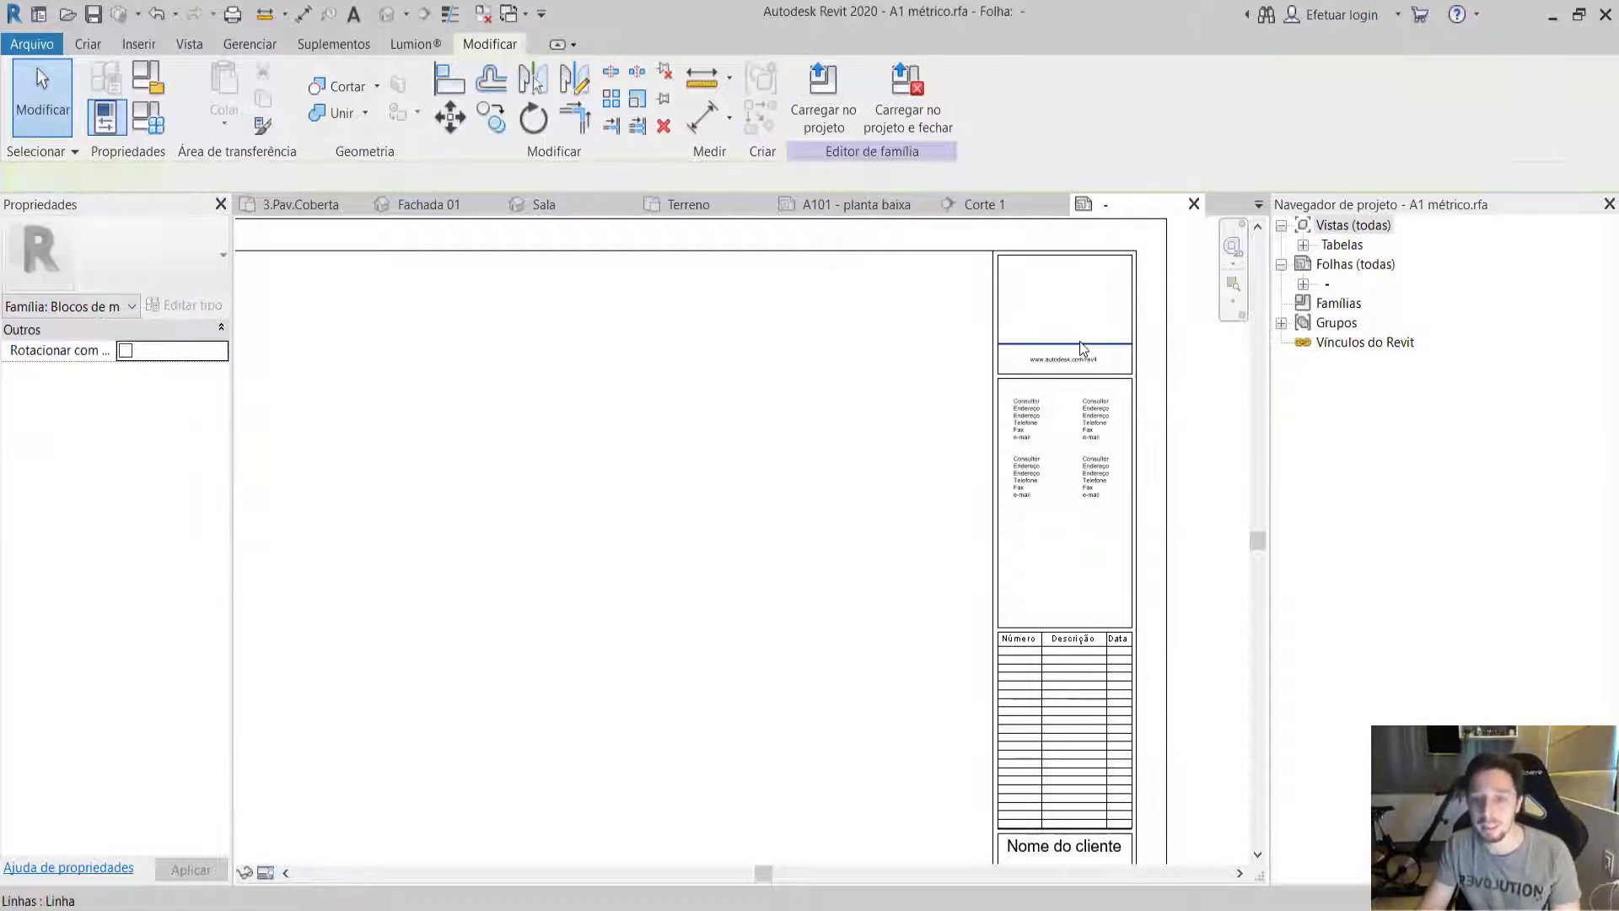
pyautogui.click(1082, 344)
pyautogui.press('Delete')
pyautogui.click(1077, 415)
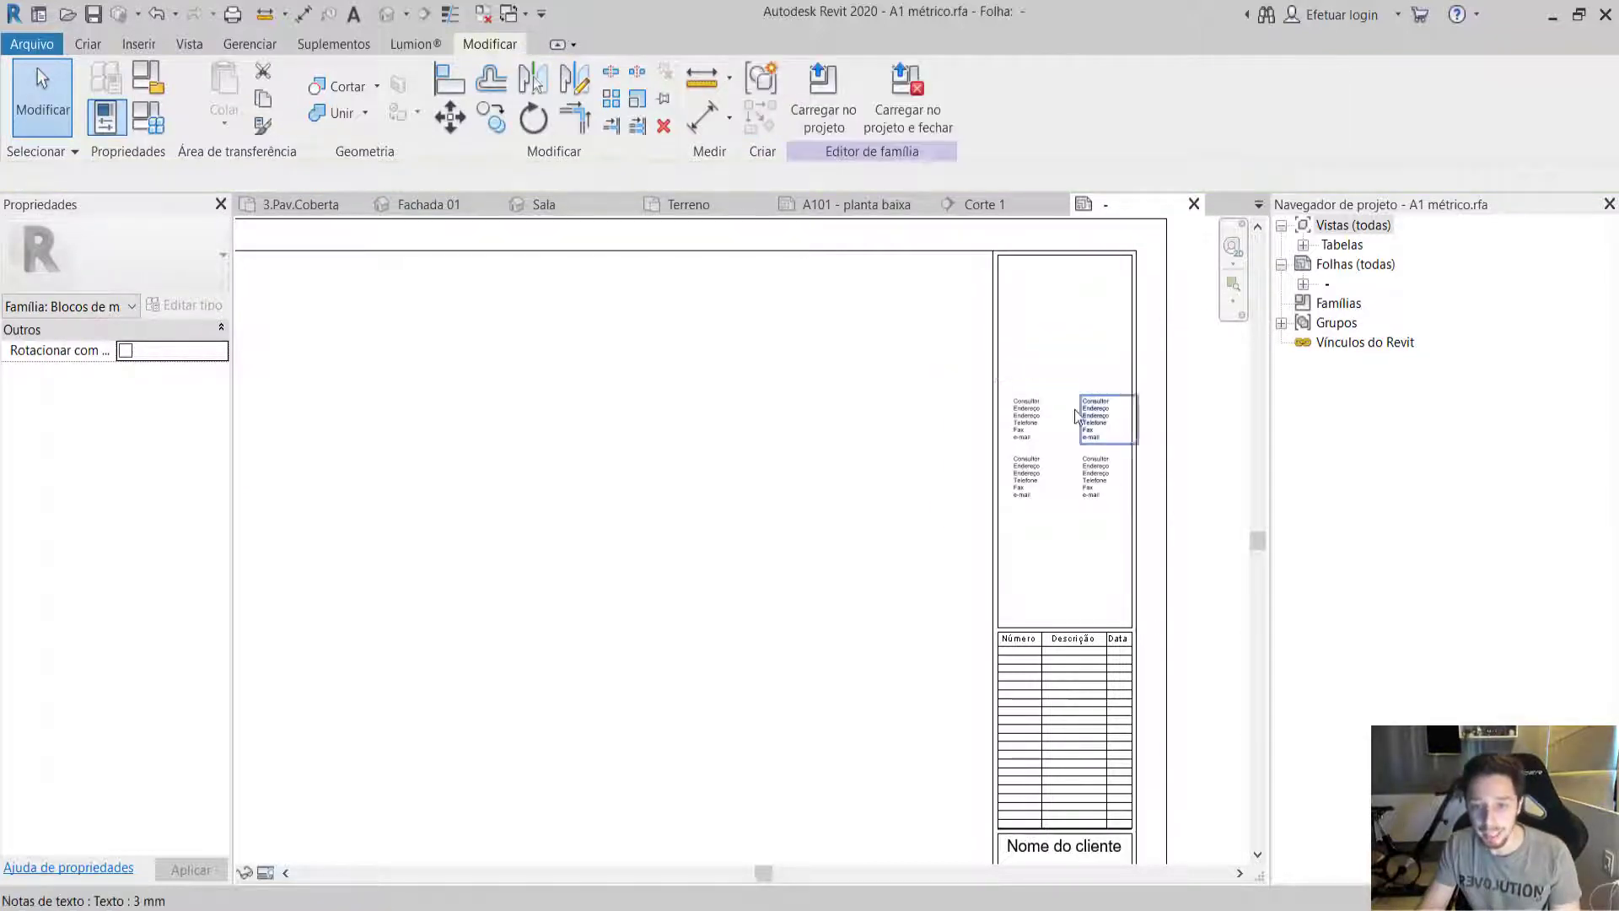
pyautogui.click(1096, 416)
pyautogui.press('Delete')
pyautogui.click(1048, 472)
pyautogui.press('Delete')
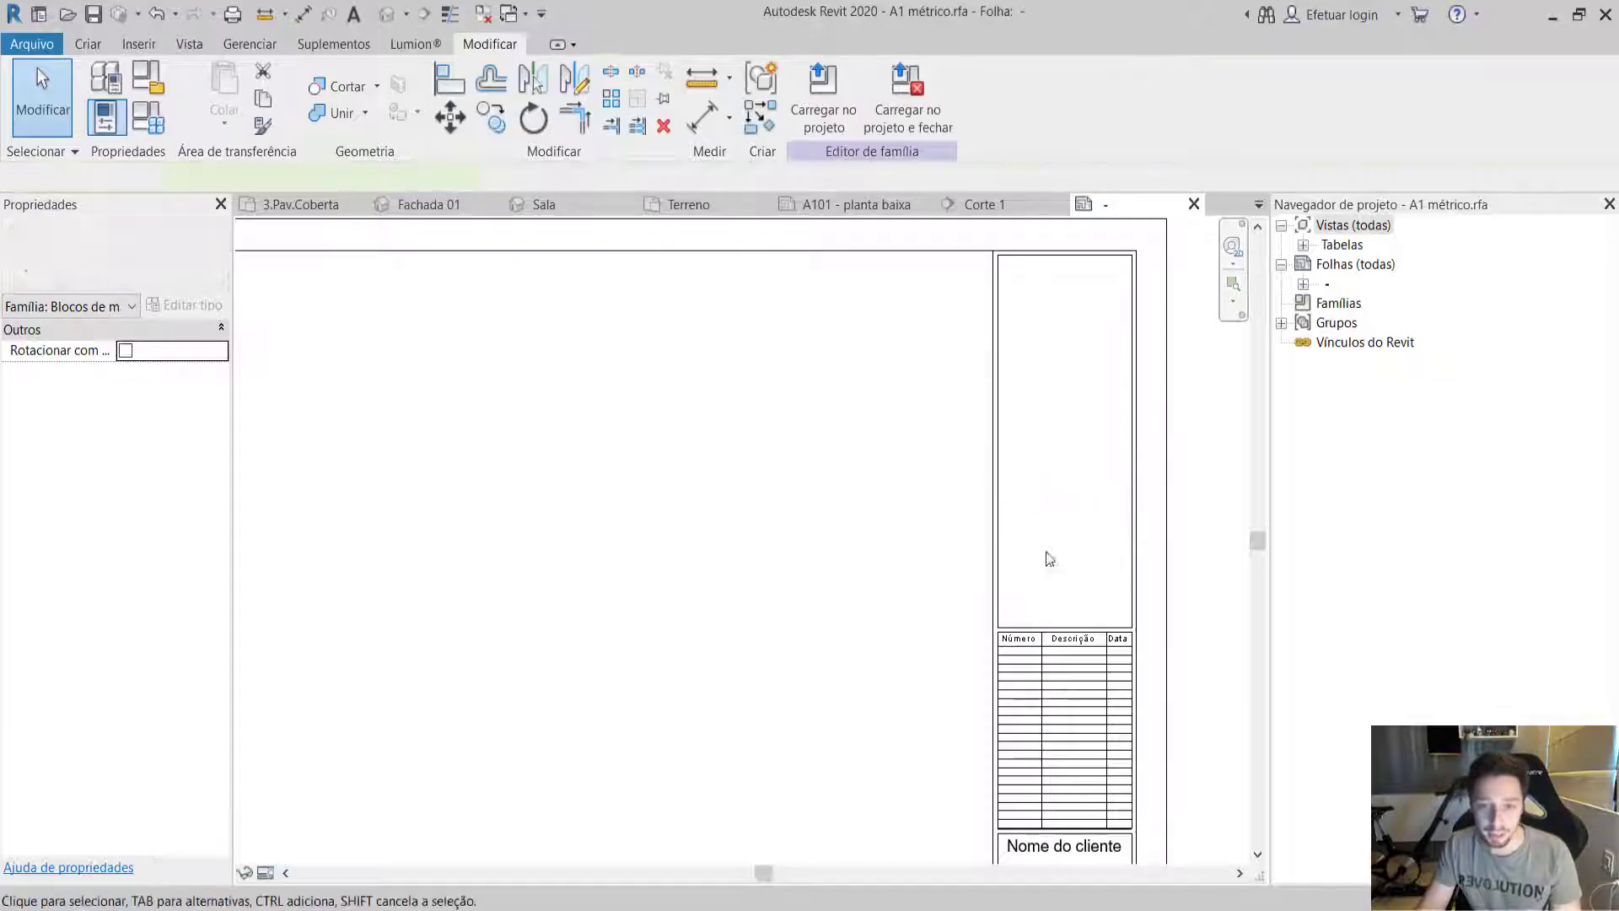
# Delete the revision table, move the horizontal divider line up, and load the family into the project.
pyautogui.scroll(-1, 1068, 521)
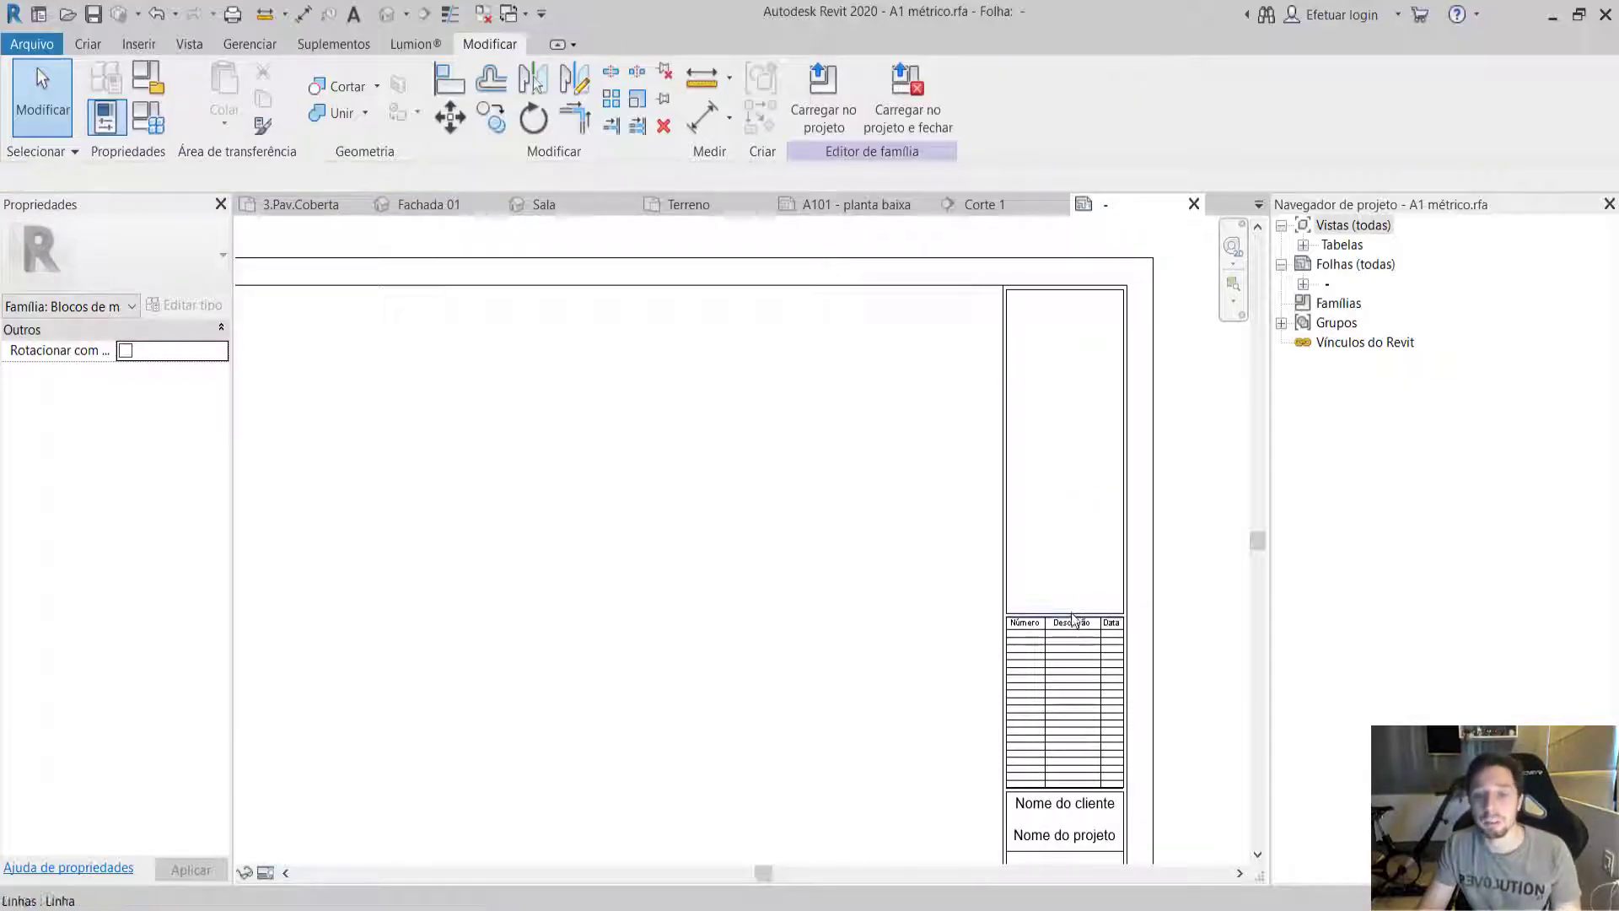
pyautogui.click(1072, 621)
pyautogui.press('Delete')
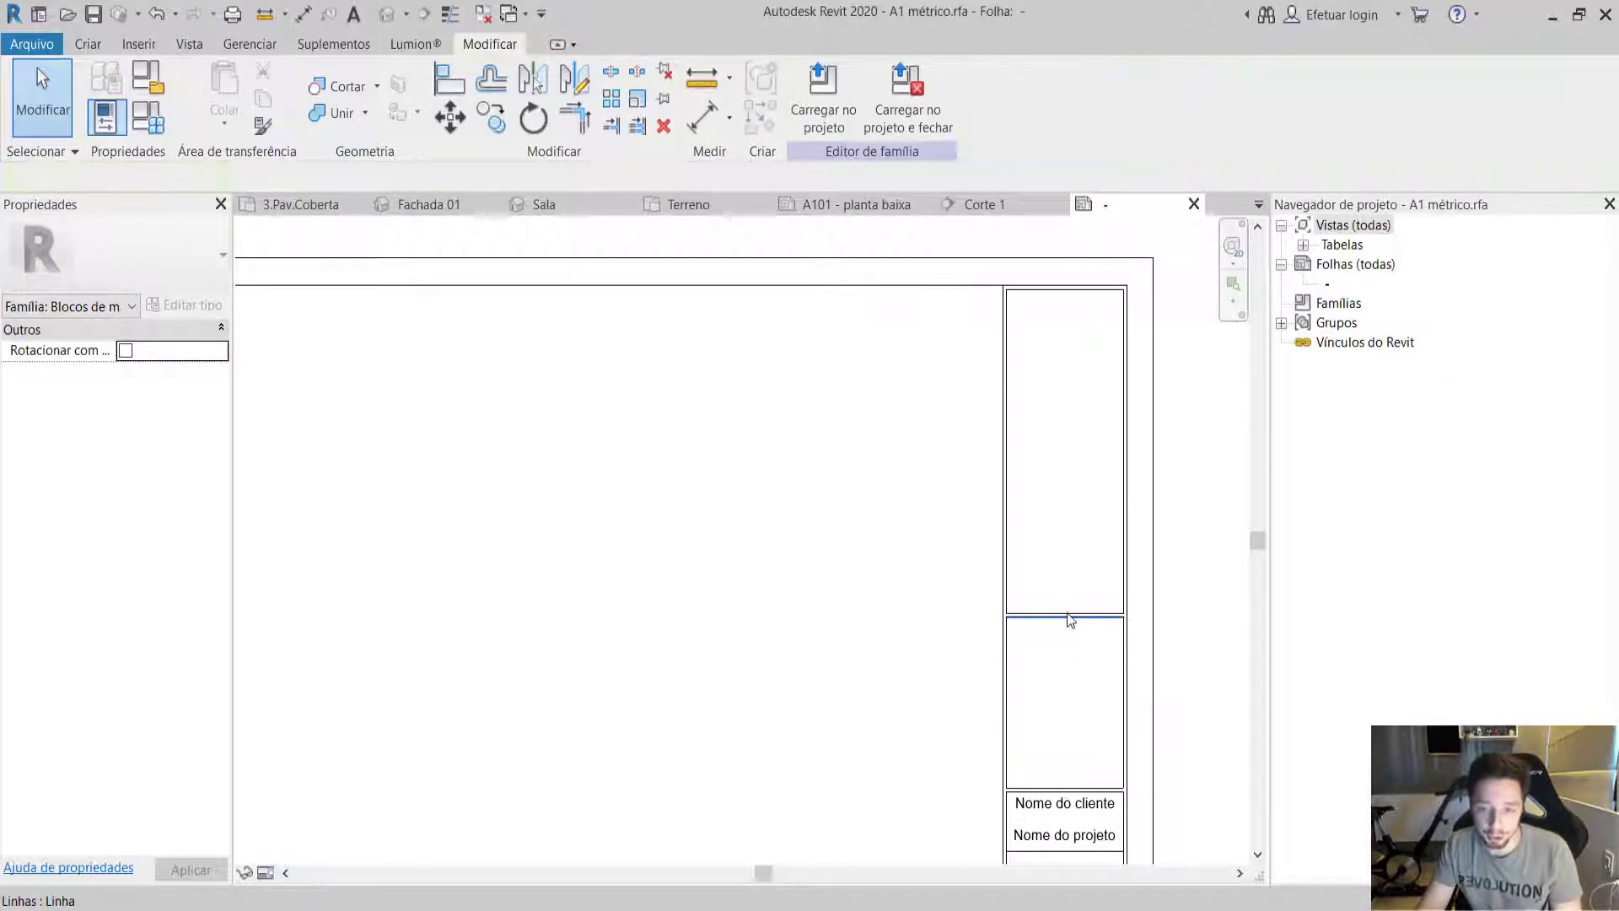
pyautogui.click(1079, 521)
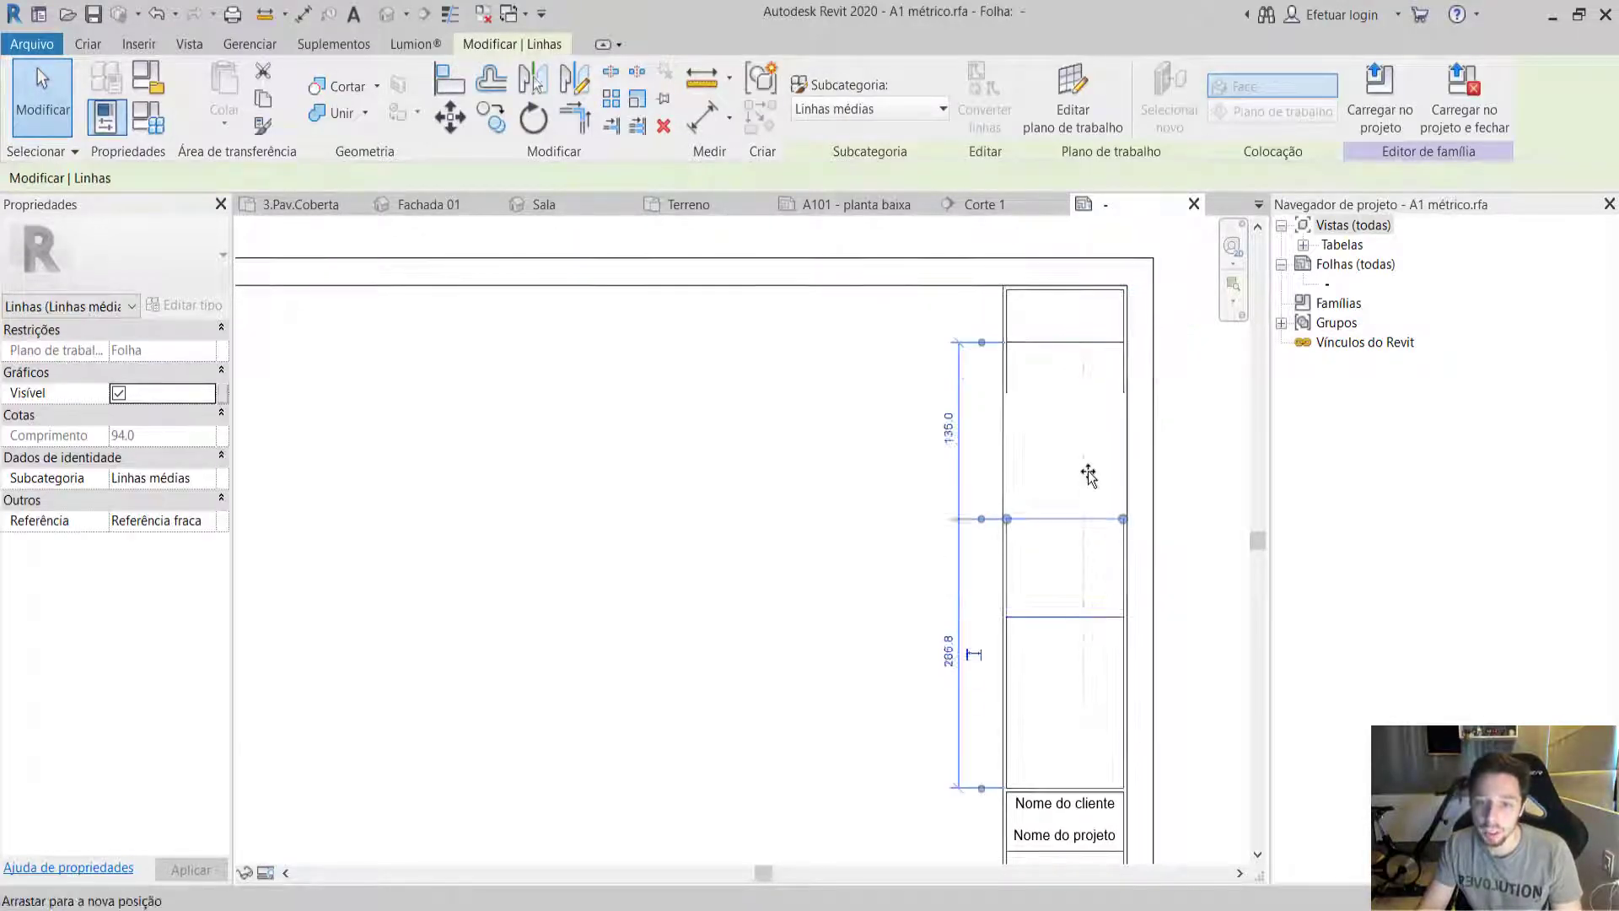
pyautogui.moveTo(1088, 475); pyautogui.dragTo(1100, 384)
pyautogui.press('Escape')
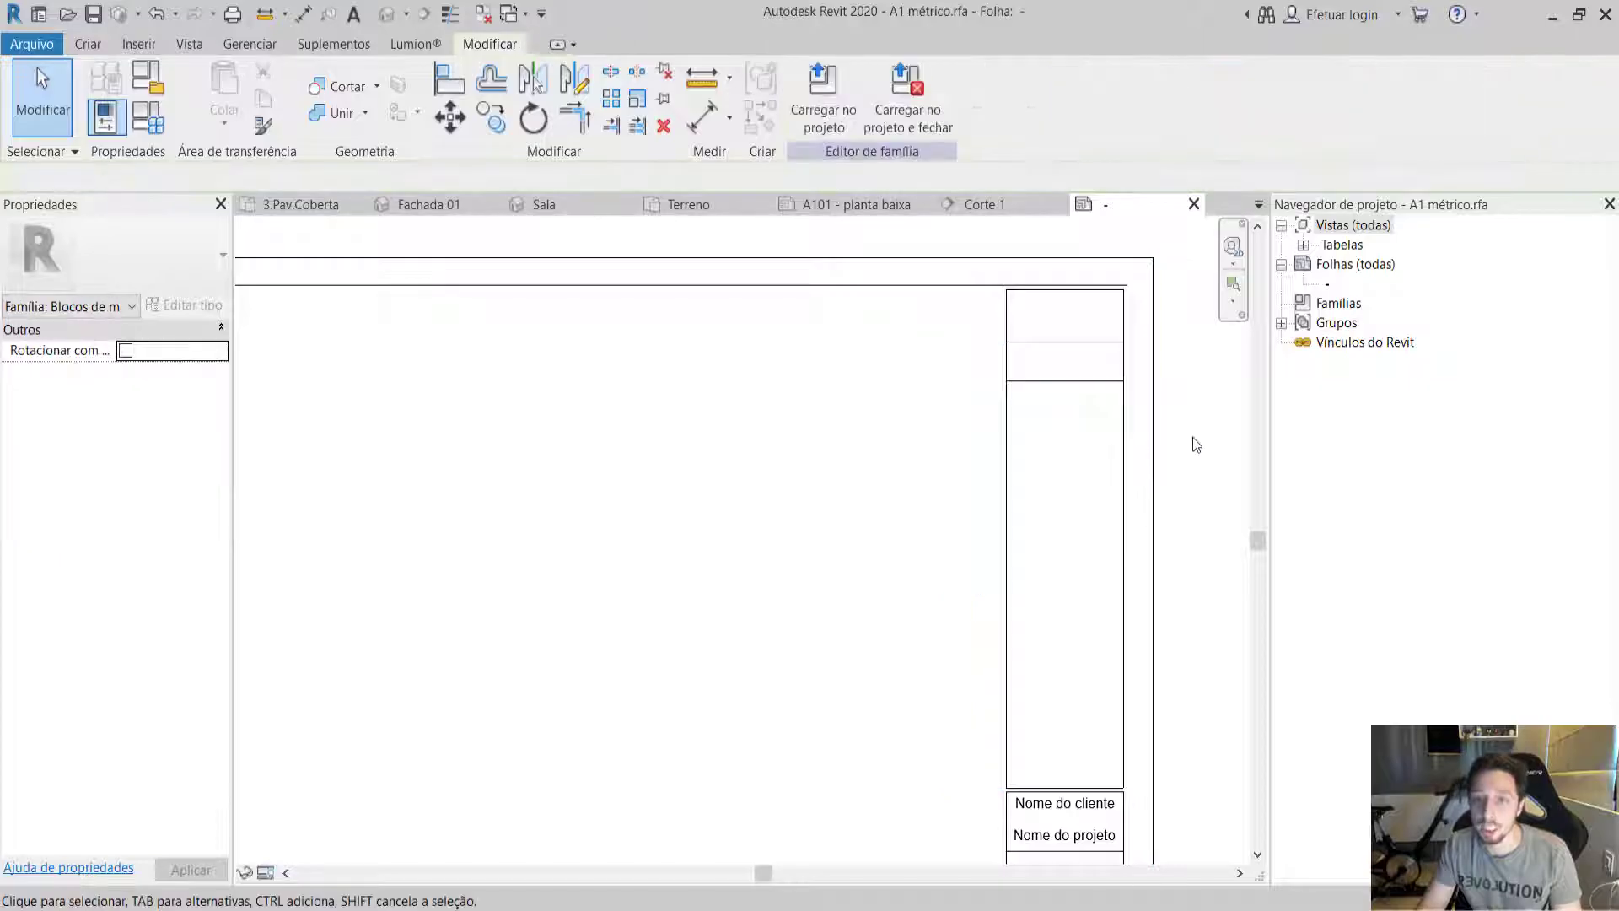
pyautogui.click(827, 110)
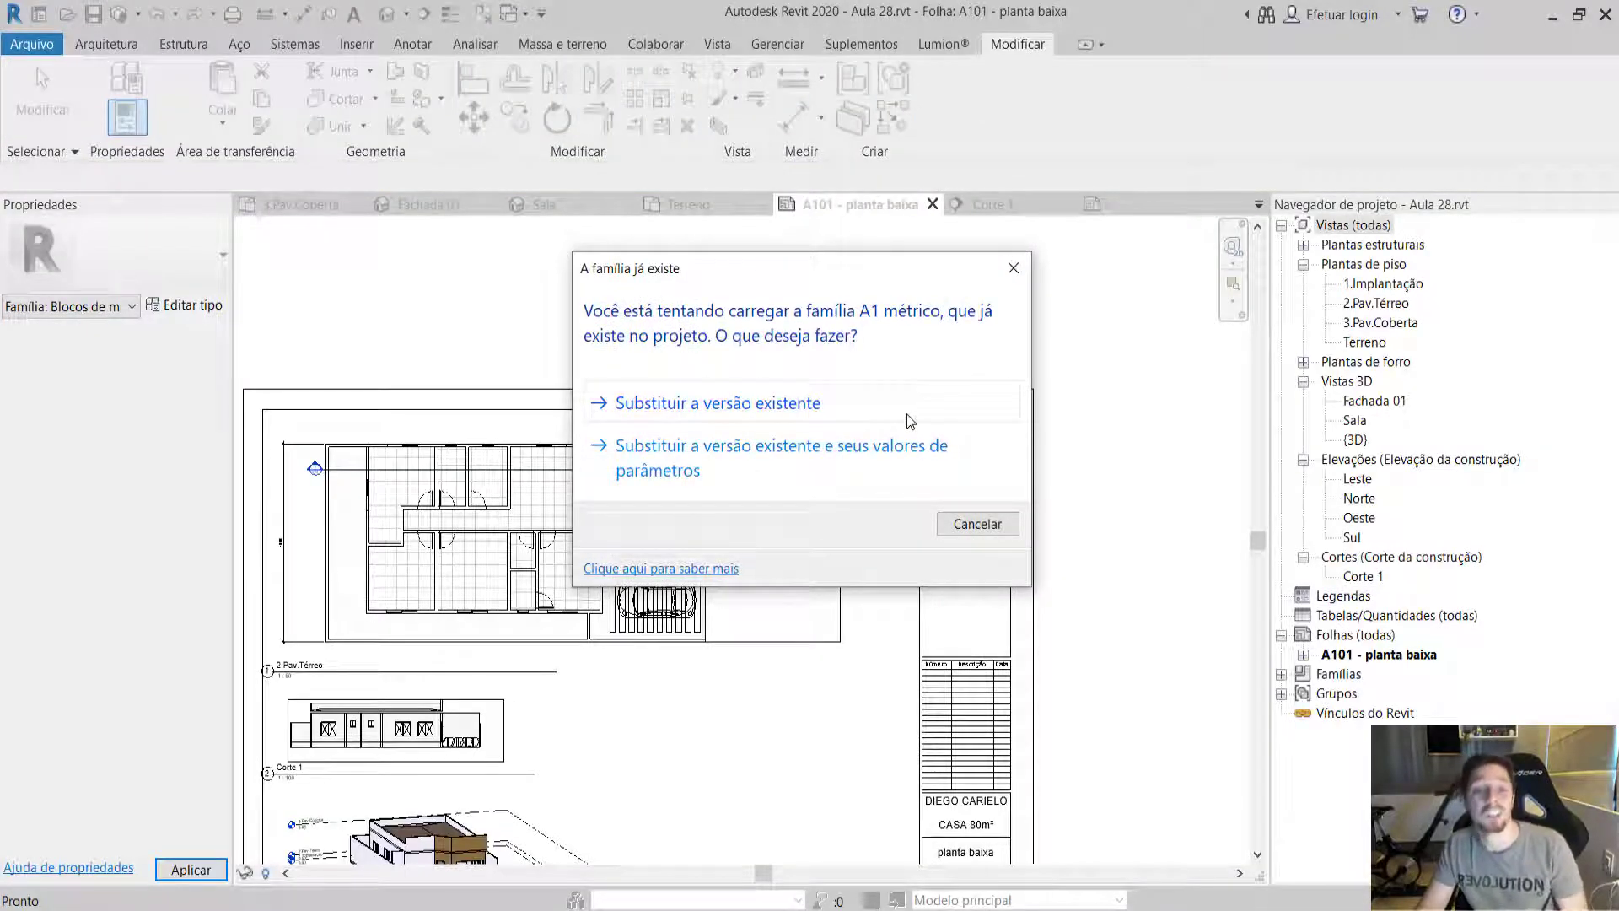
# Replace the existing A1 métrico version and center the whole A101 sheet in the view.
pyautogui.click(806, 402)
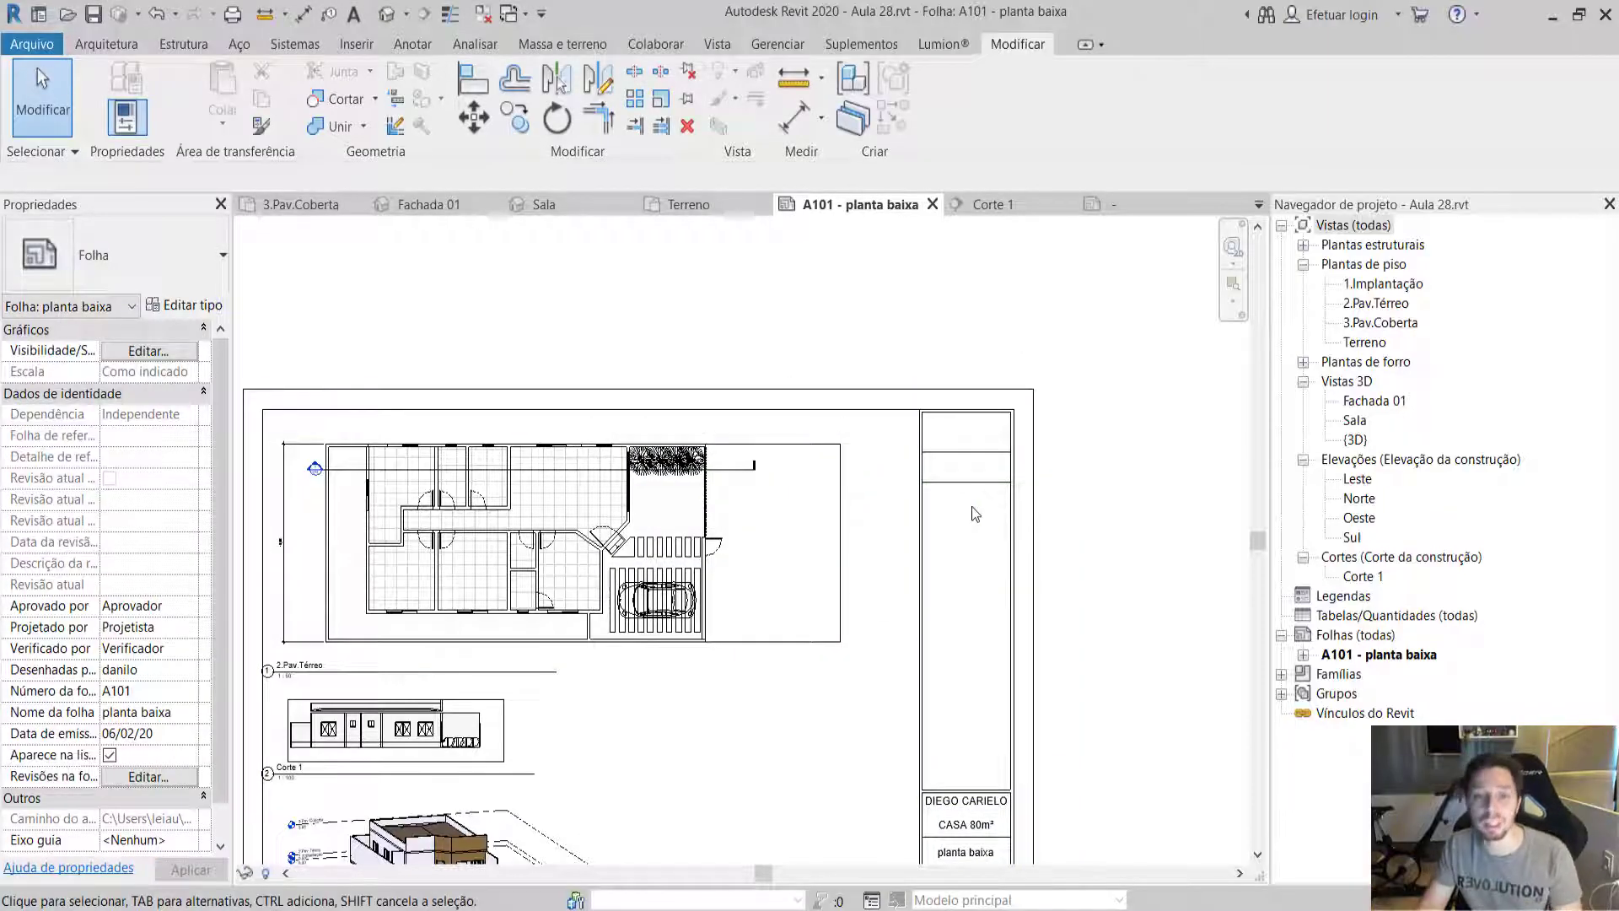
pyautogui.scroll(-2, 971, 506)
pyautogui.scroll(2, 651, 632)
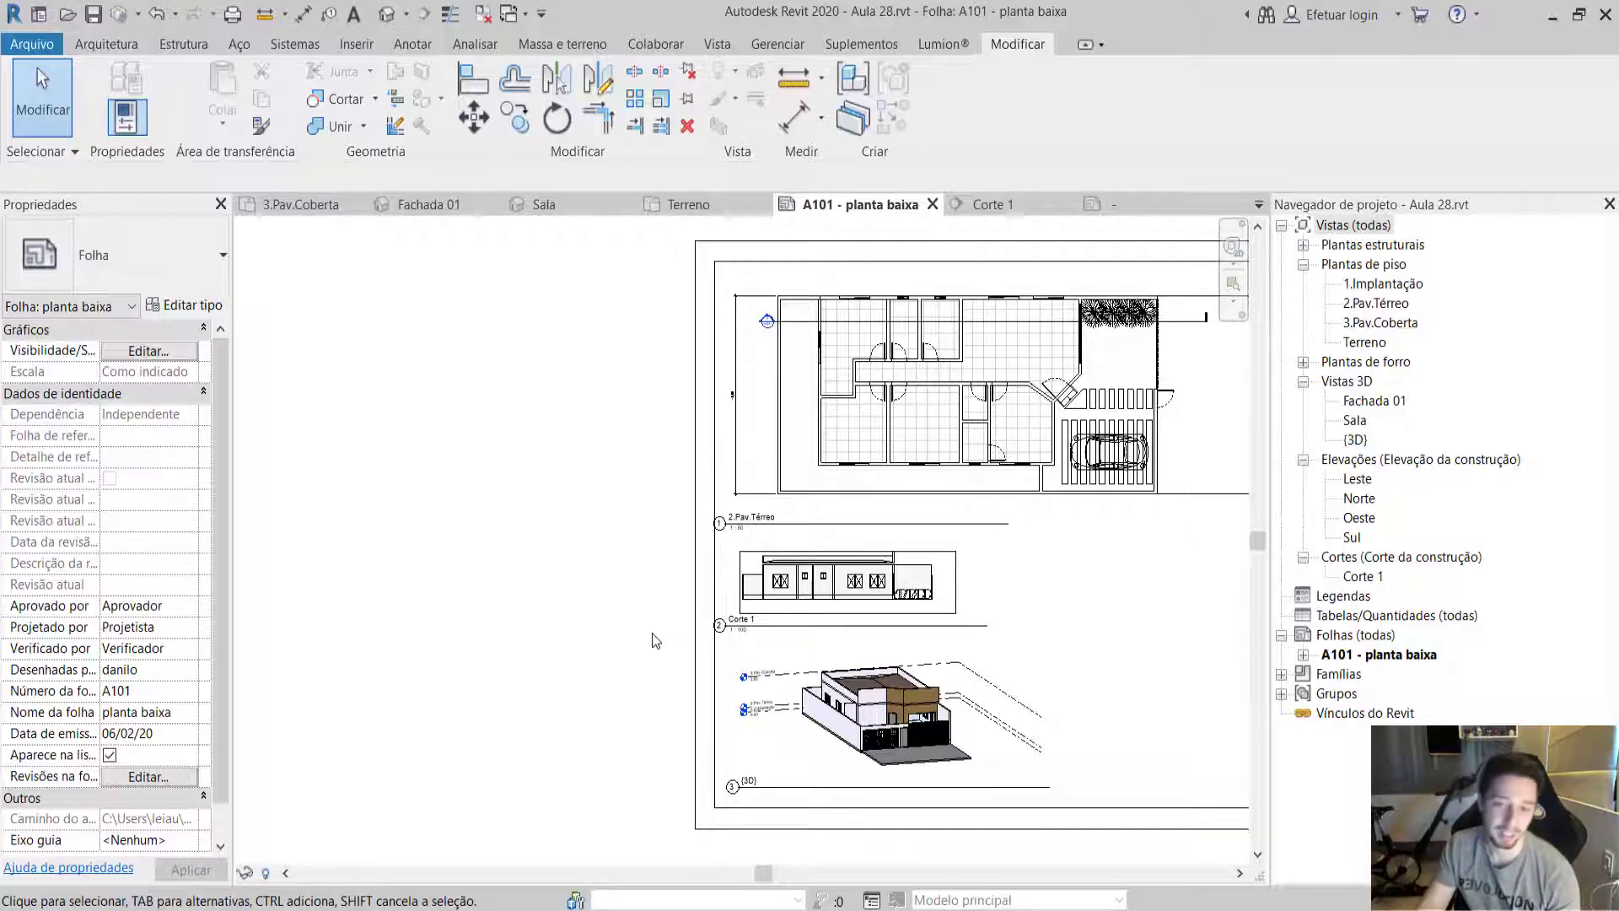
pyautogui.scroll(-2, 693, 621)
pyautogui.moveTo(696, 627); pyautogui.dragTo(559, 540, button='middle')
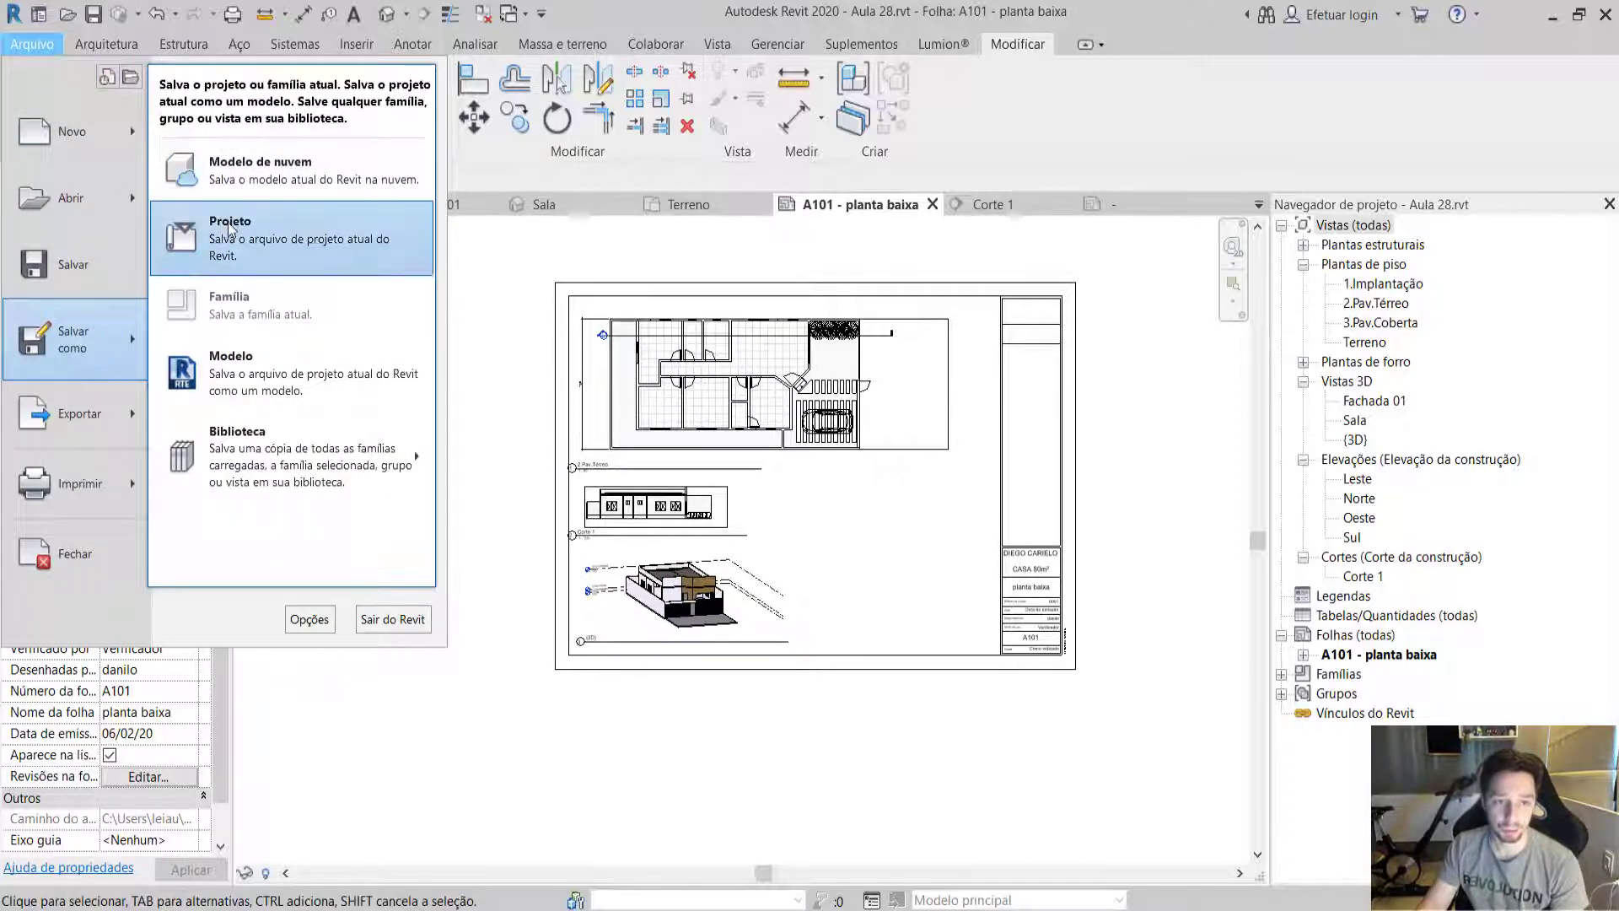
# Save the project as 'Projeto Arq Diego', then close Revit without saving A1 métrico.rfa.
pyautogui.click(202, 249)
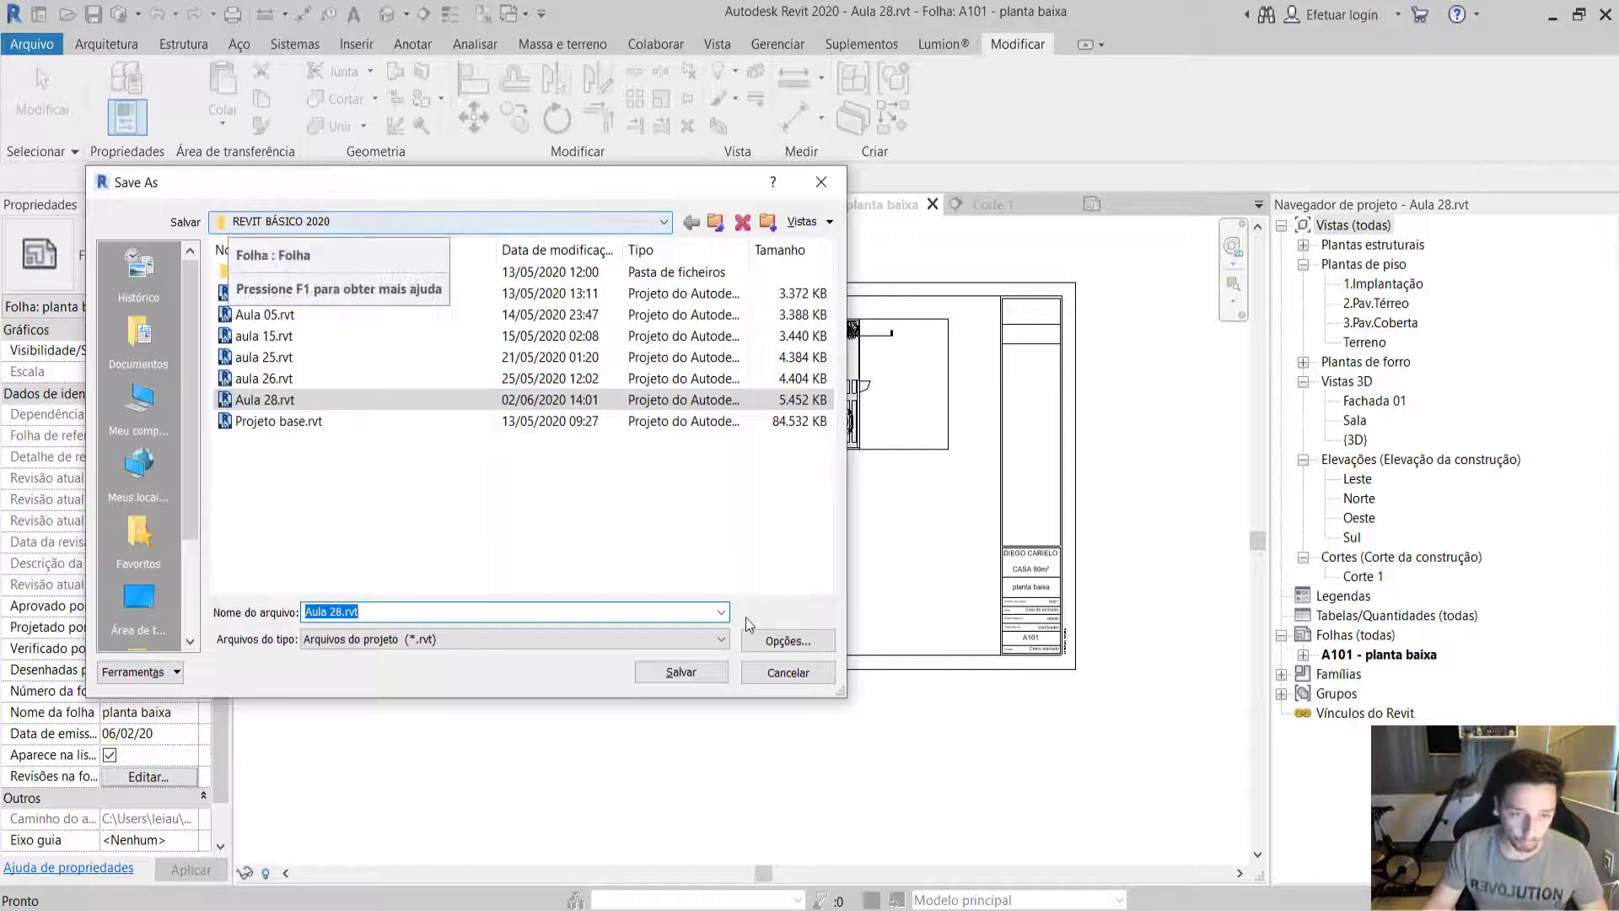
pyautogui.write('aul')
pyautogui.press('BackSpace')
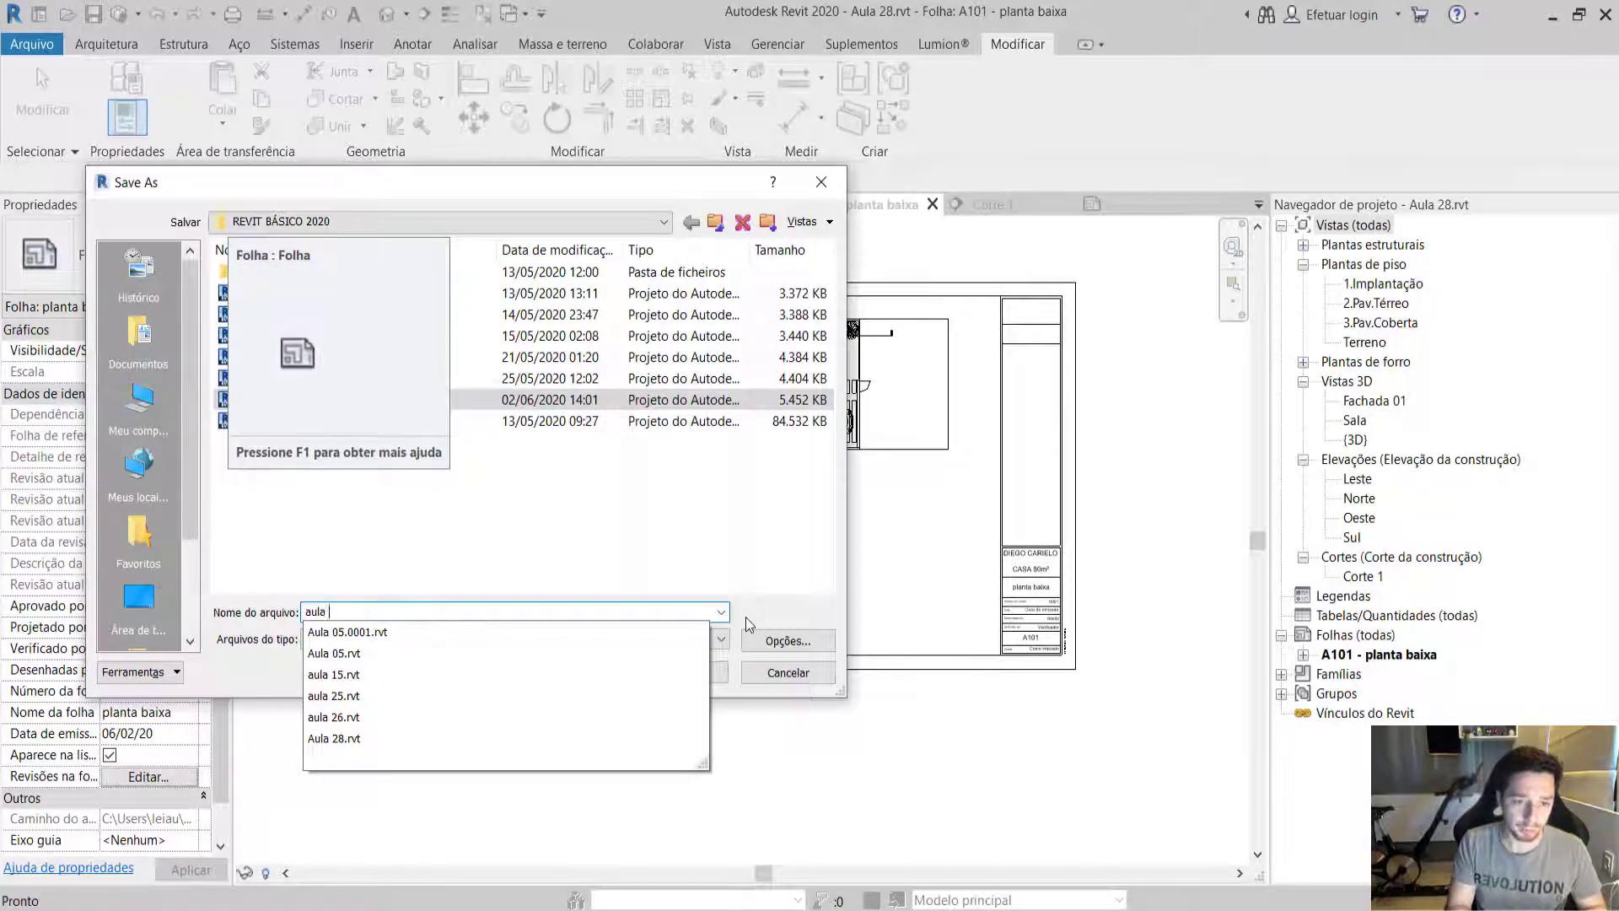
pyautogui.press('BackSpace')
pyautogui.press('BackSpace')
pyautogui.press('BackSpace')
pyautogui.press('BackSpace')
pyautogui.write('Projeto')
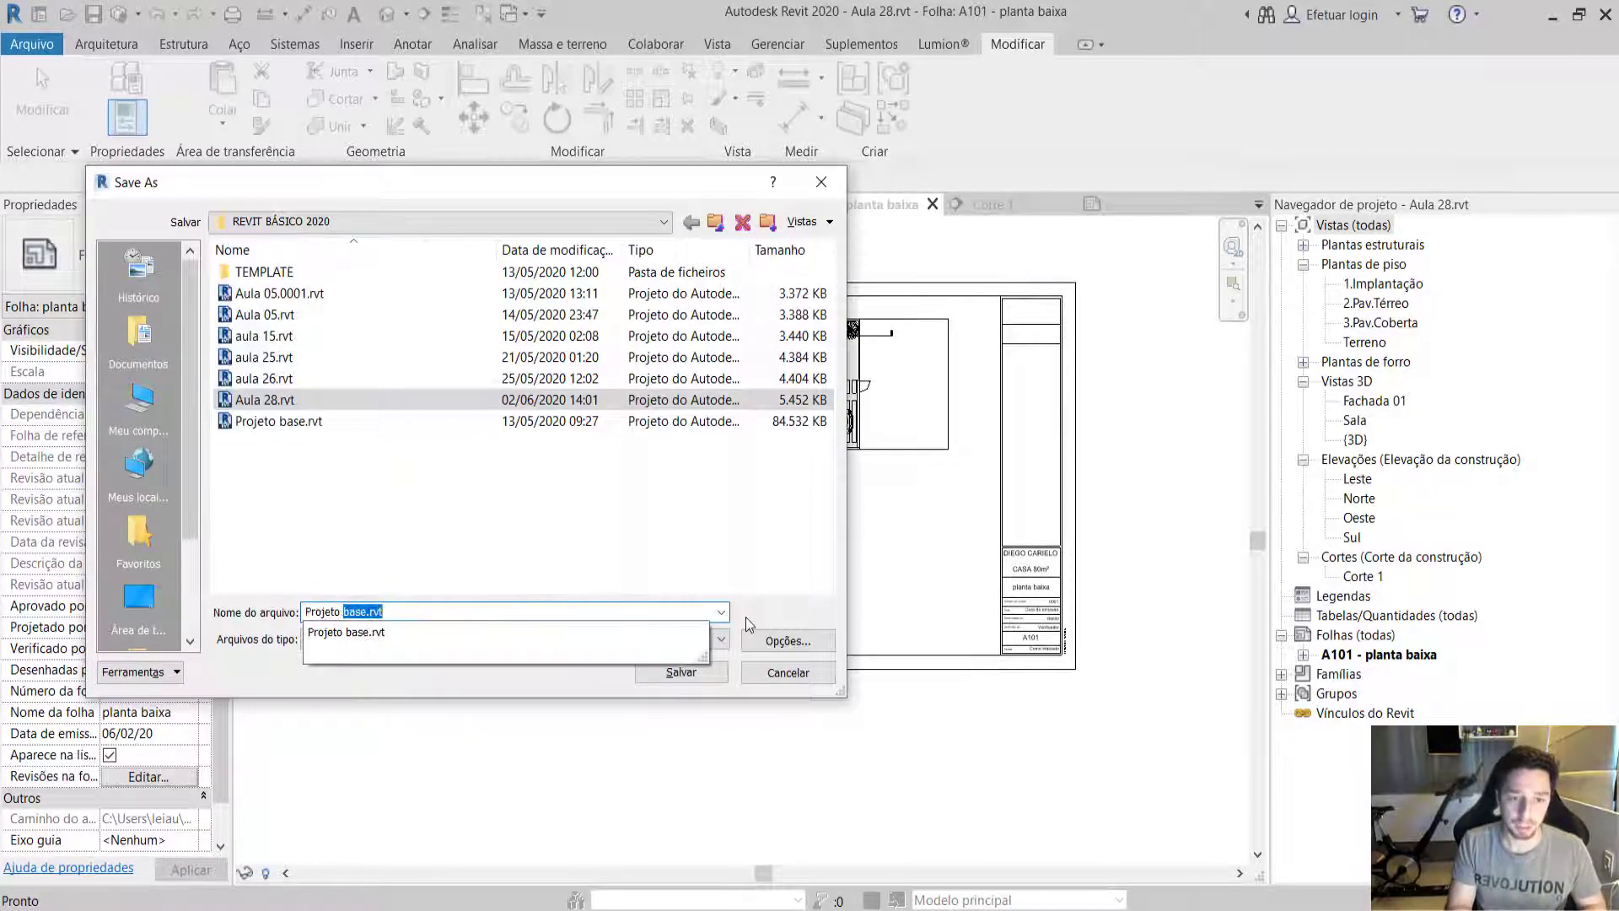
pyautogui.write(' Arq Diego')
pyautogui.press('Return')
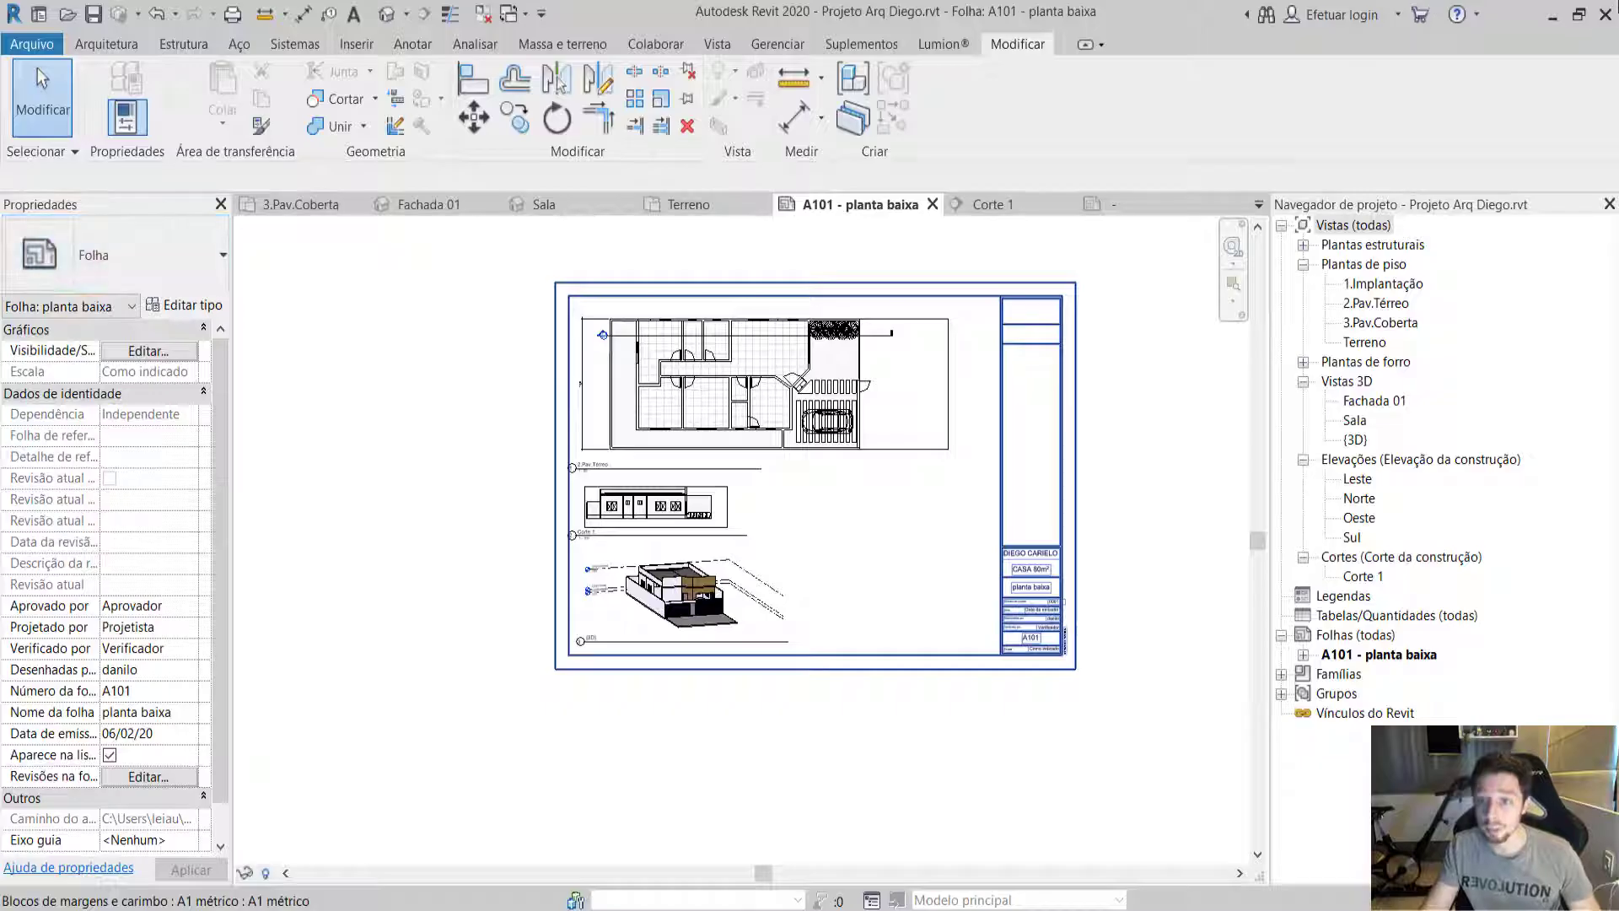
pyautogui.click(1606, 14)
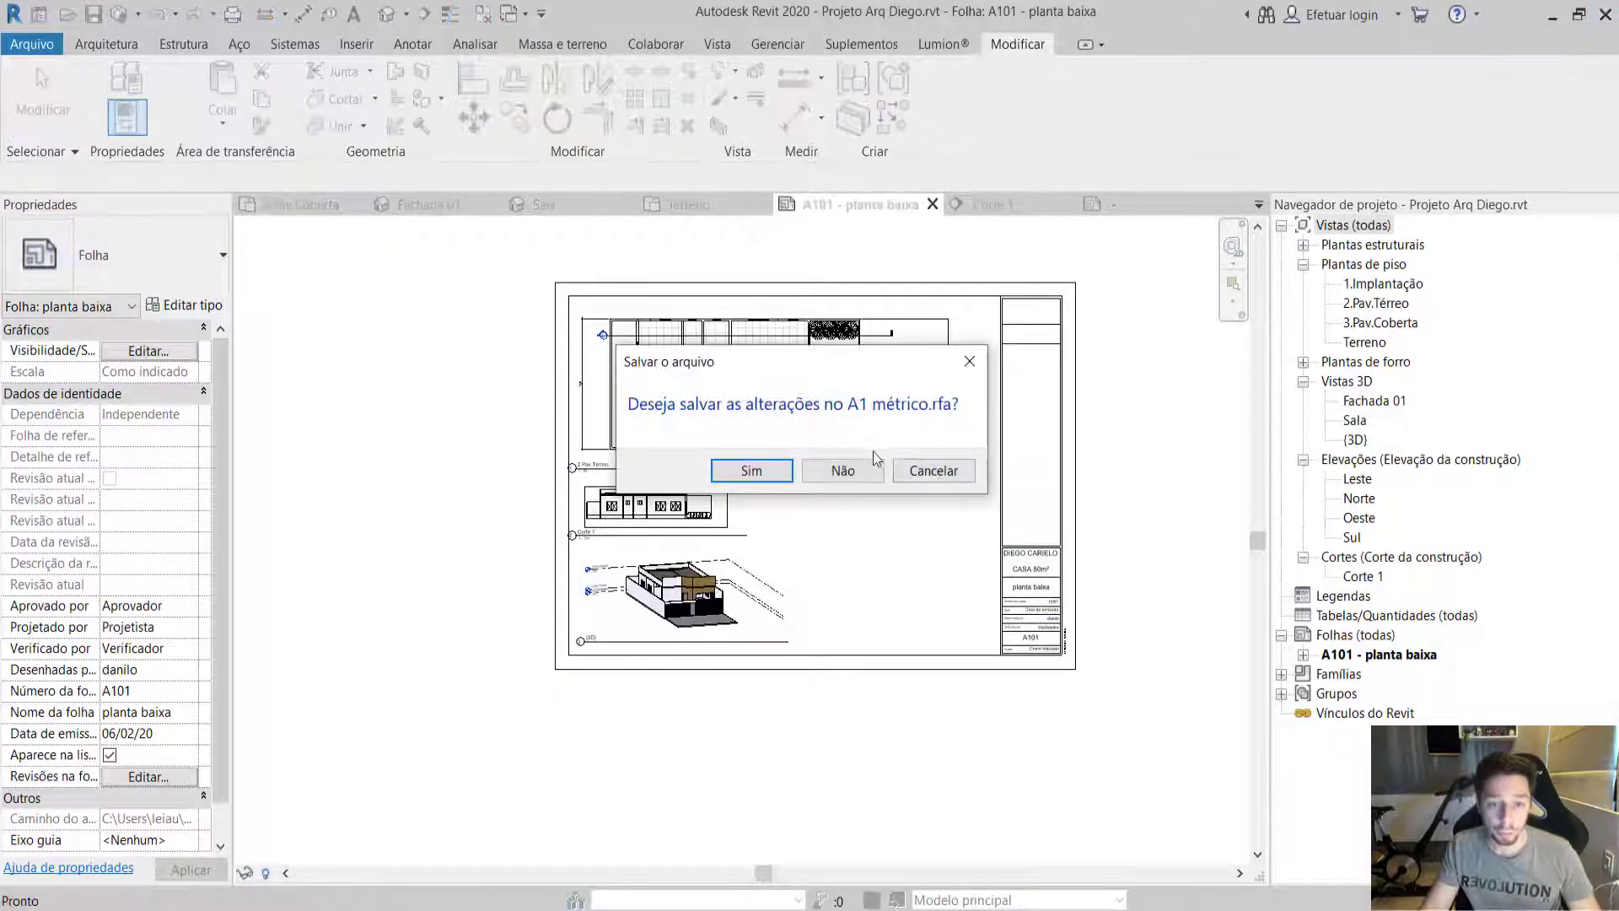
pyautogui.click(855, 468)
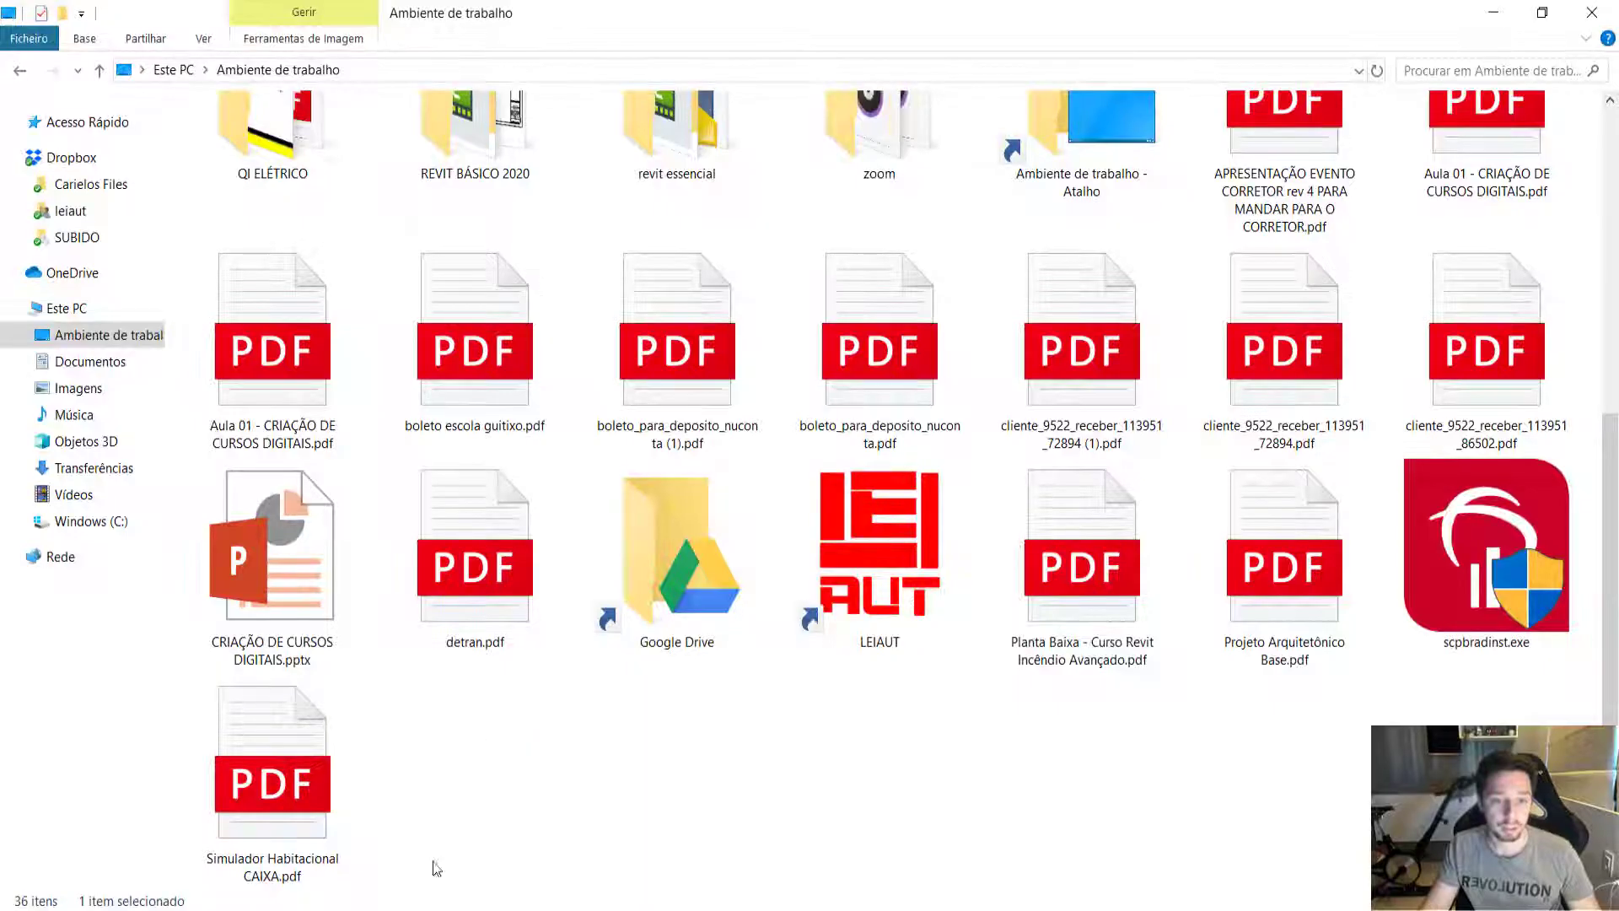
# Open Projeto base.rvt from the desktop's REVIT BÁSICO 2020 folder.
pyautogui.scroll(5, 560, 590)
pyautogui.doubleClick(475, 607)
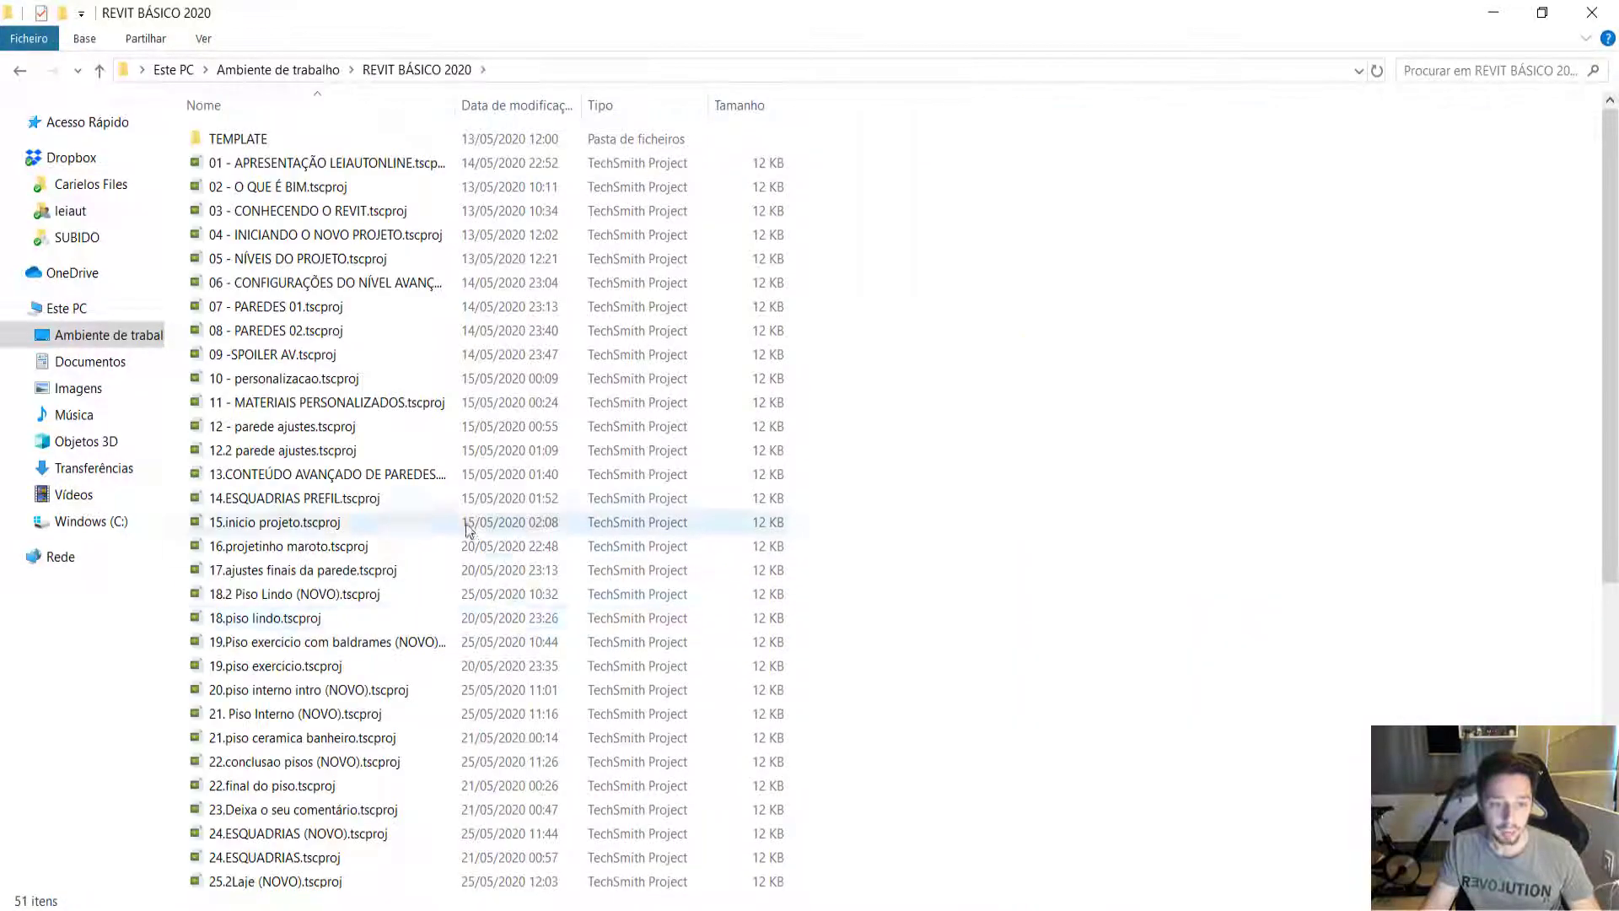
pyautogui.scroll(-6, 464, 540)
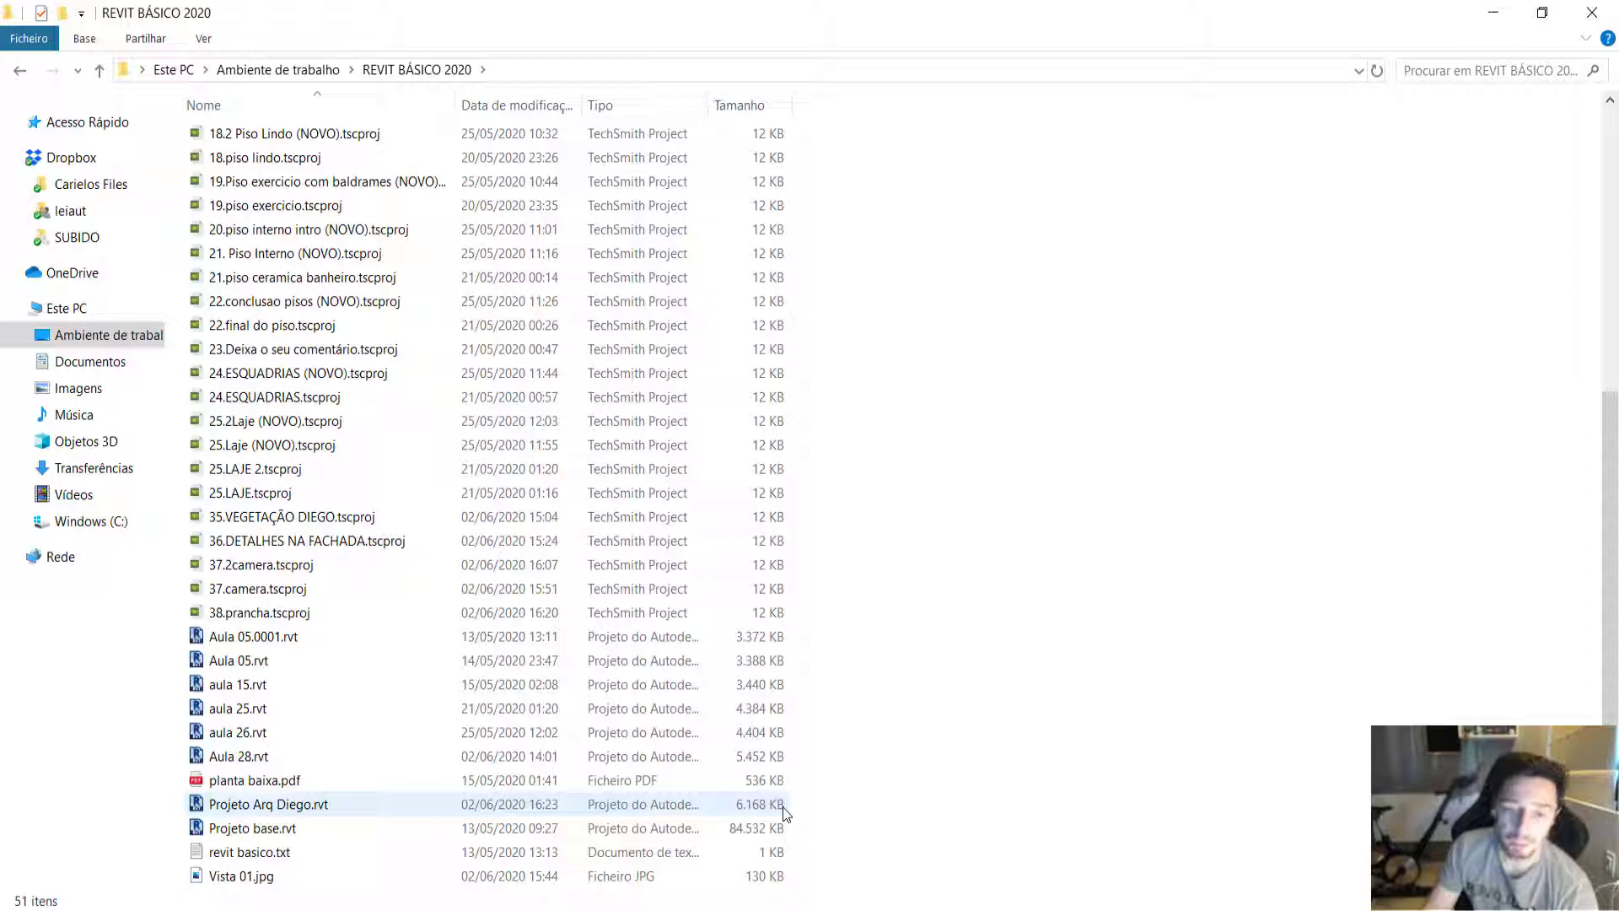
pyautogui.doubleClick(778, 833)
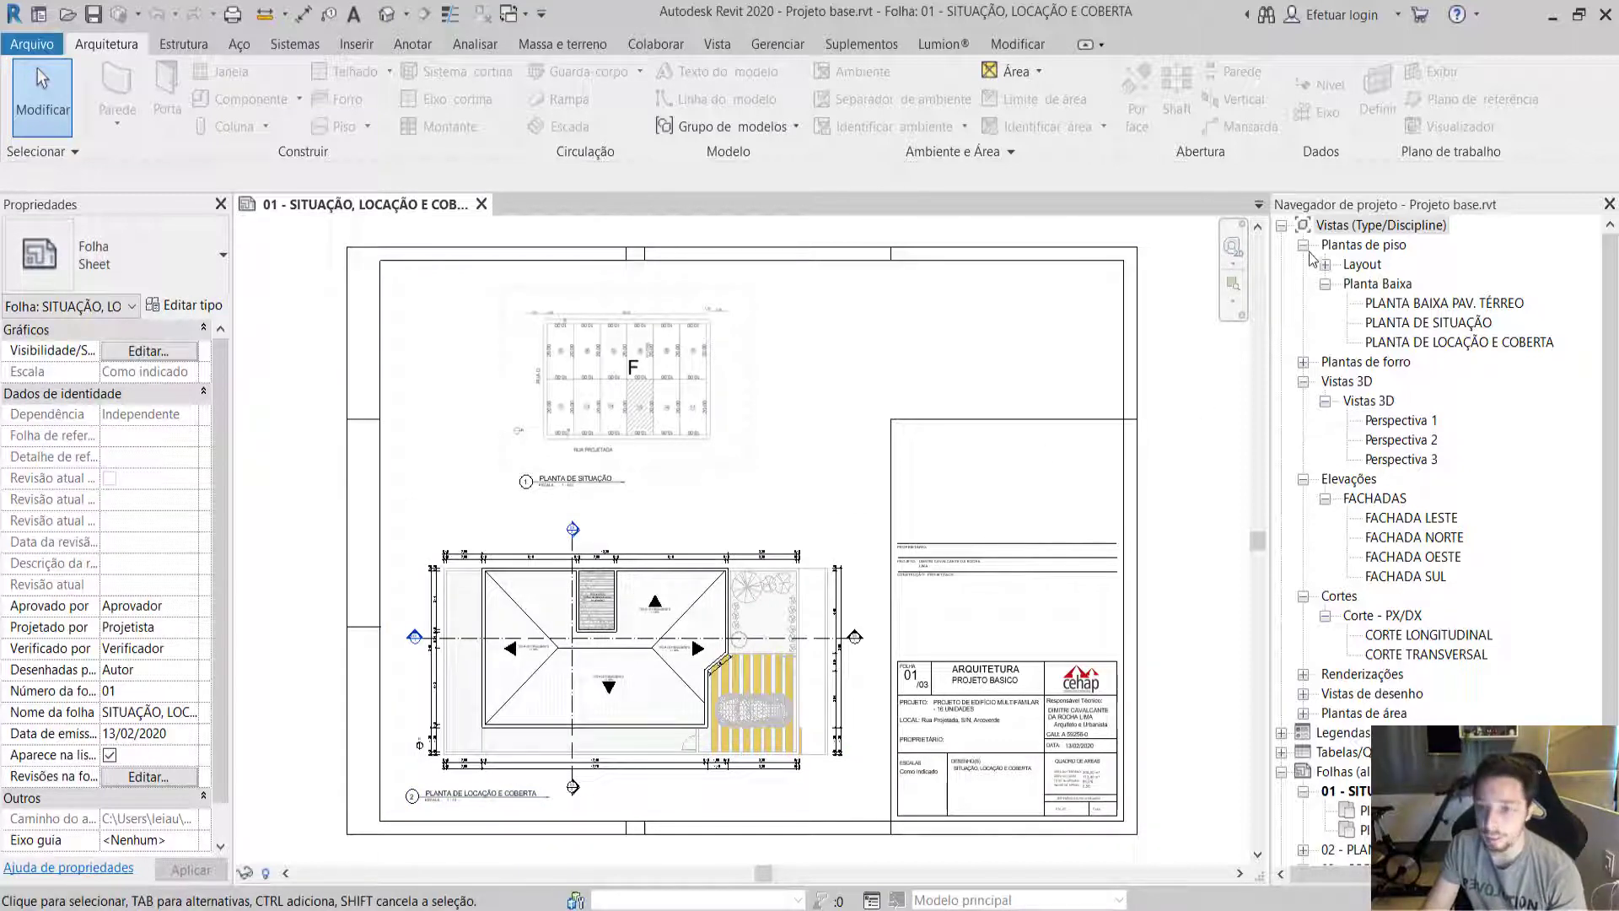
# Open the PLANTA BAIXA PAV. TÉRREO floor plan and zoom to fit it.
pyautogui.doubleClick(1400, 304)
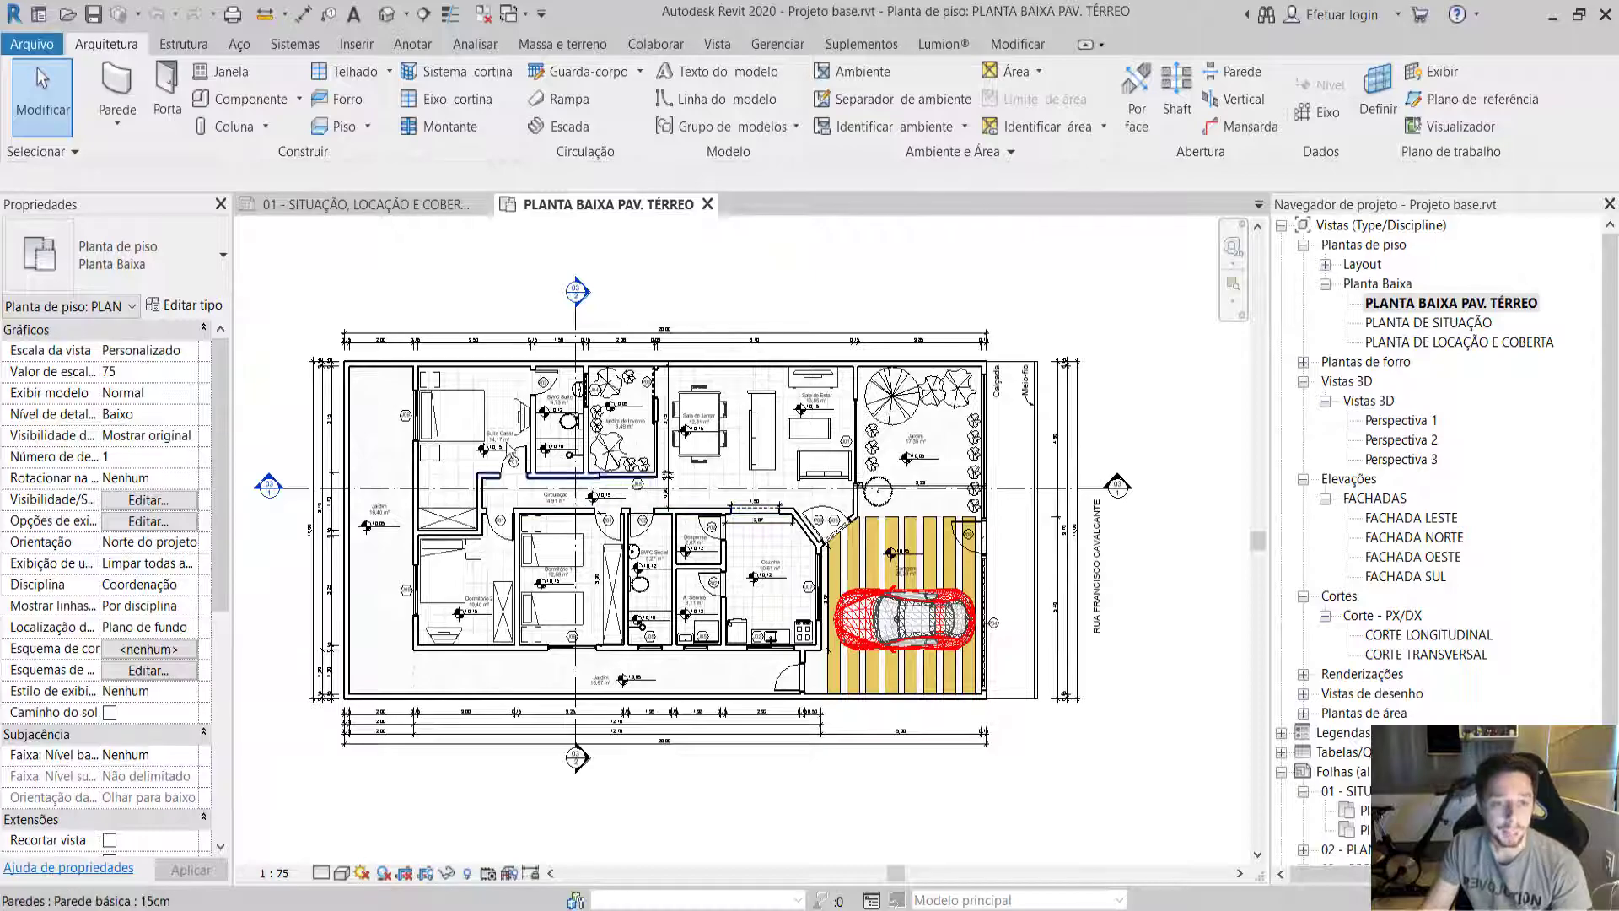
pyautogui.scroll(2, 648, 495)
pyautogui.scroll(-3, 1022, 624)
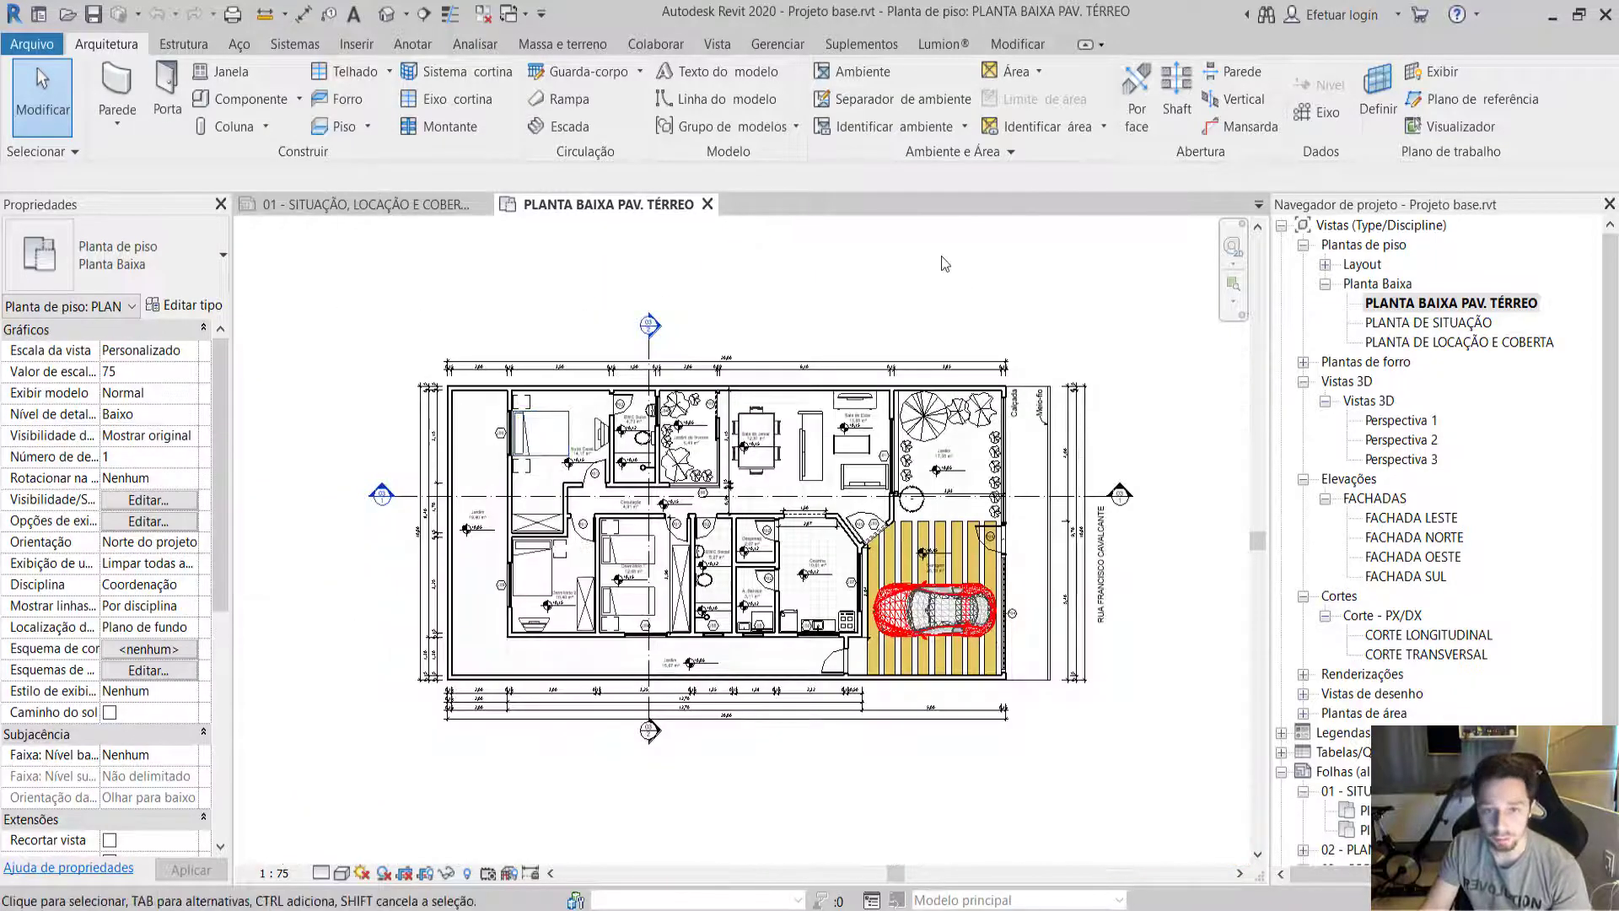
pyautogui.scroll(-2, 1456, 516)
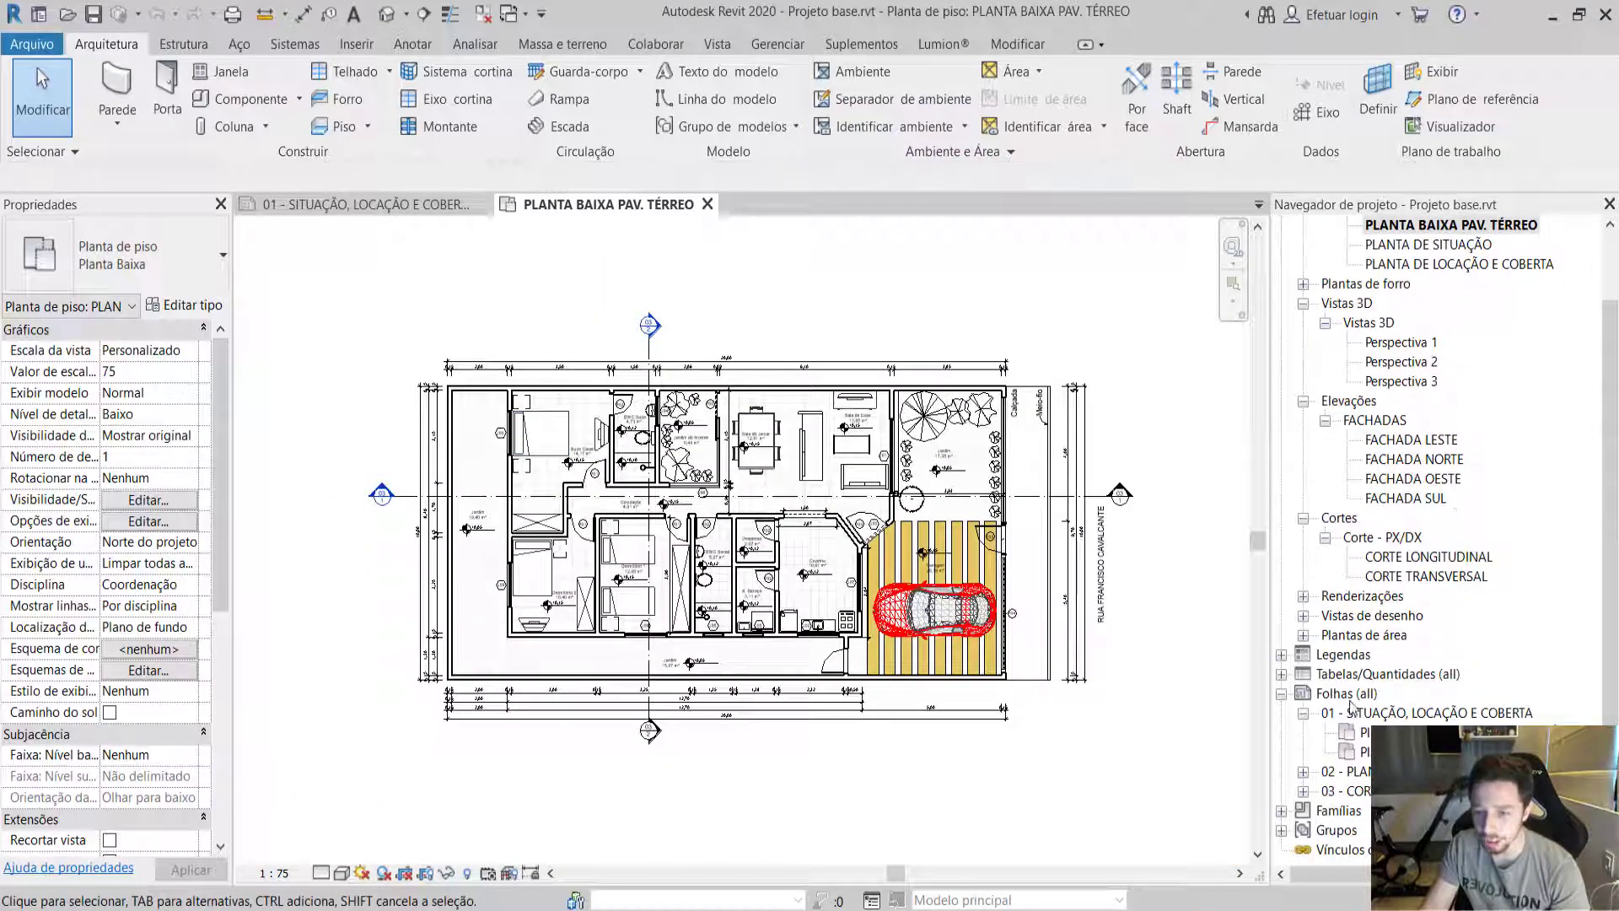
pyautogui.doubleClick(1454, 714)
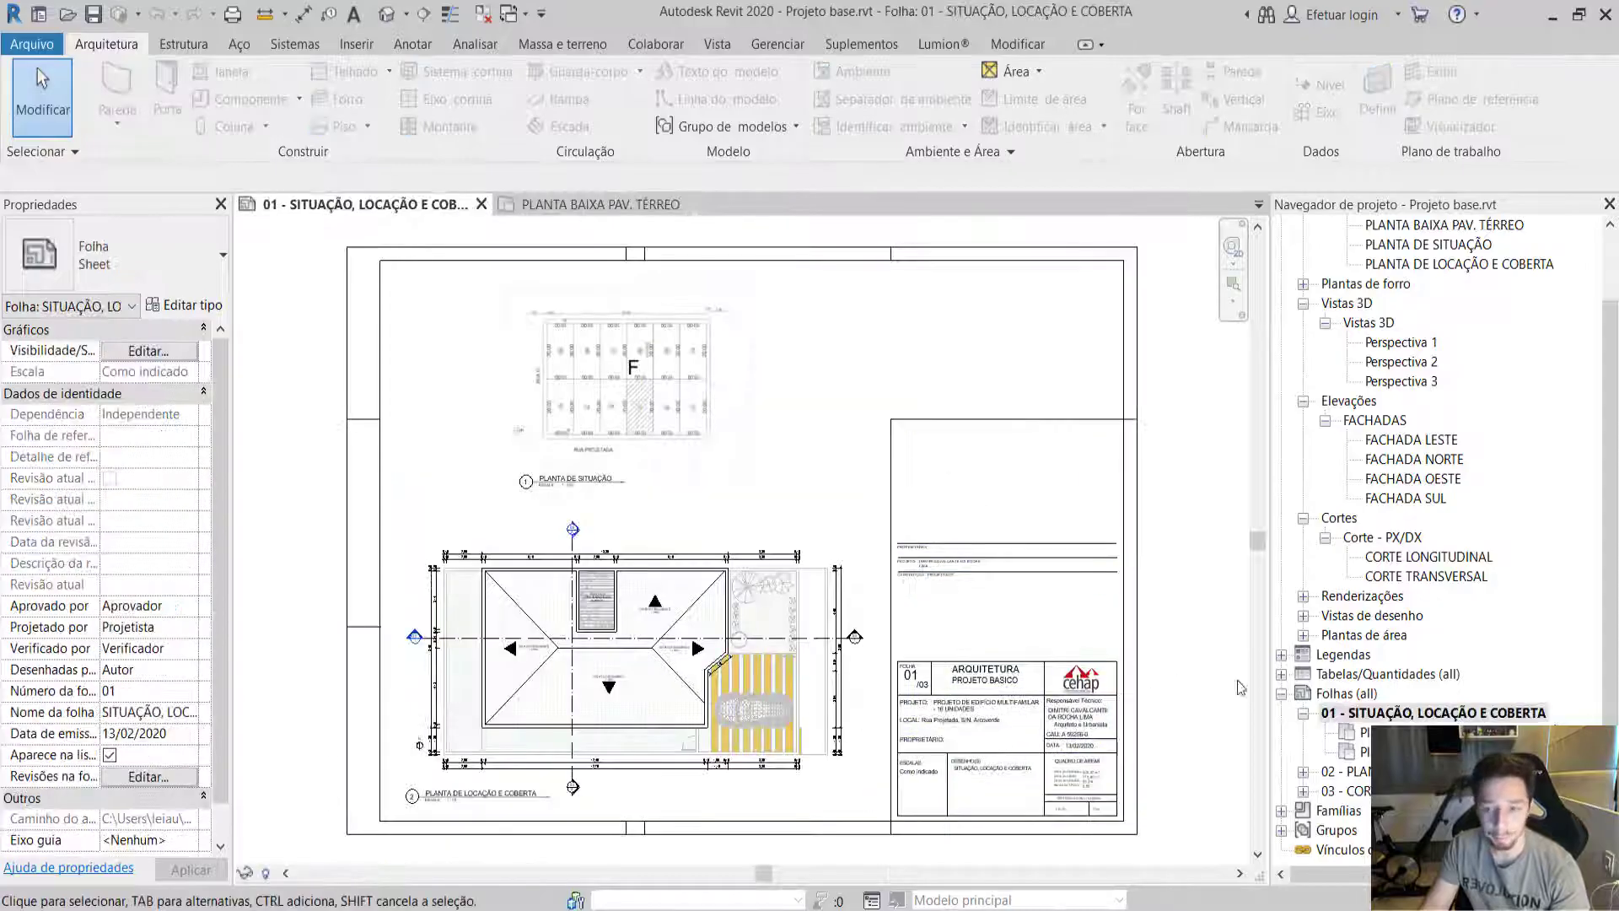
pyautogui.doubleClick(1436, 770)
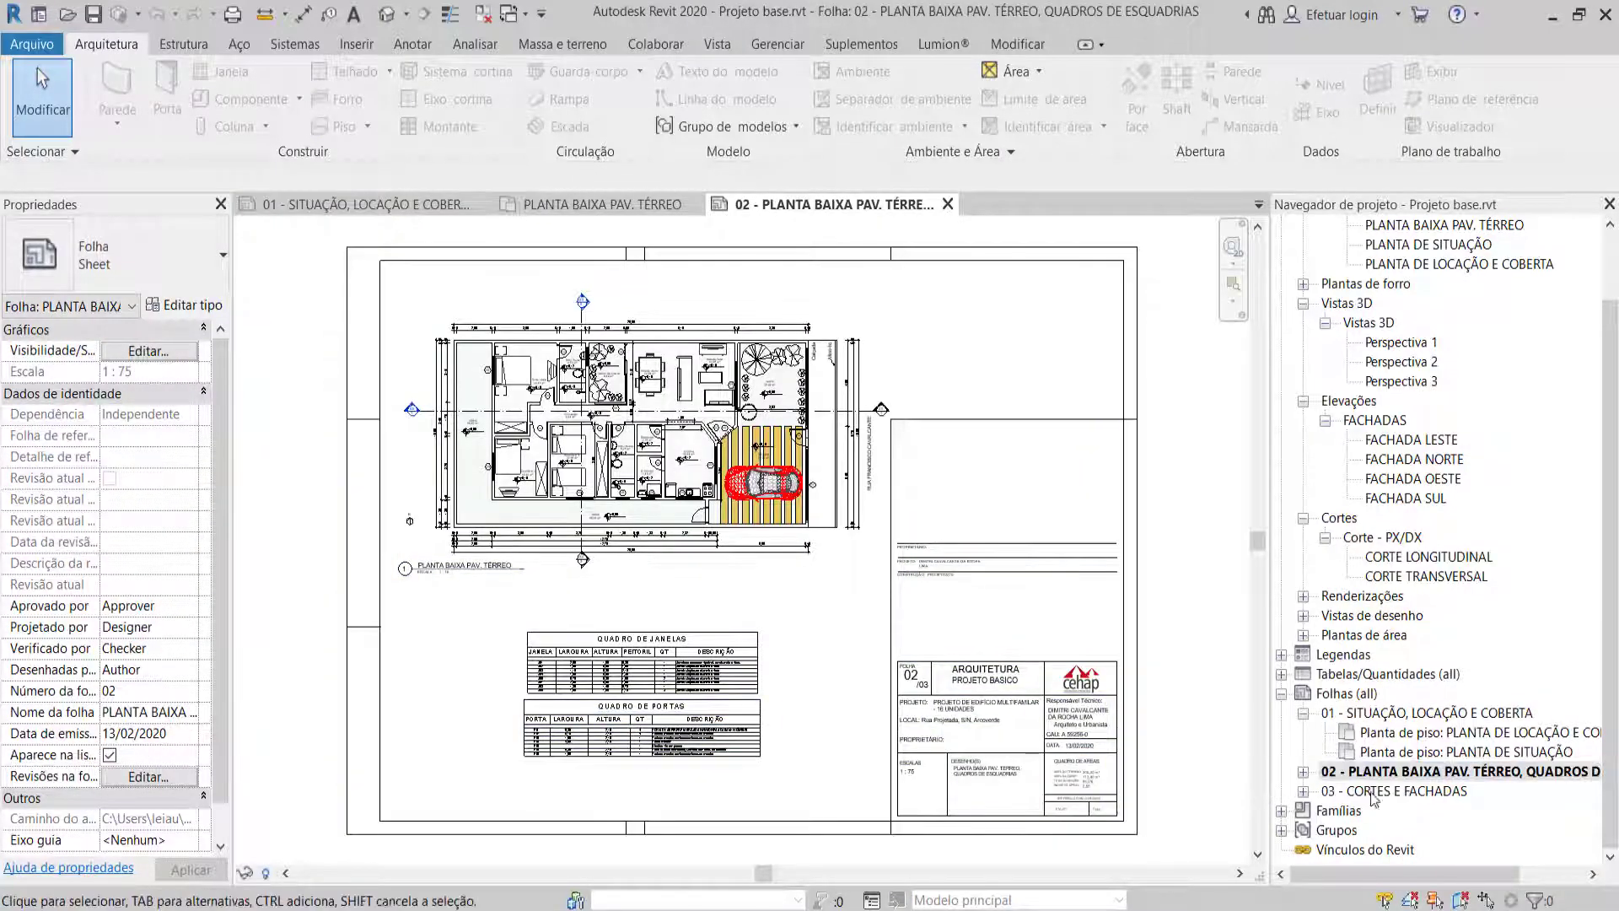
pyautogui.doubleClick(1405, 791)
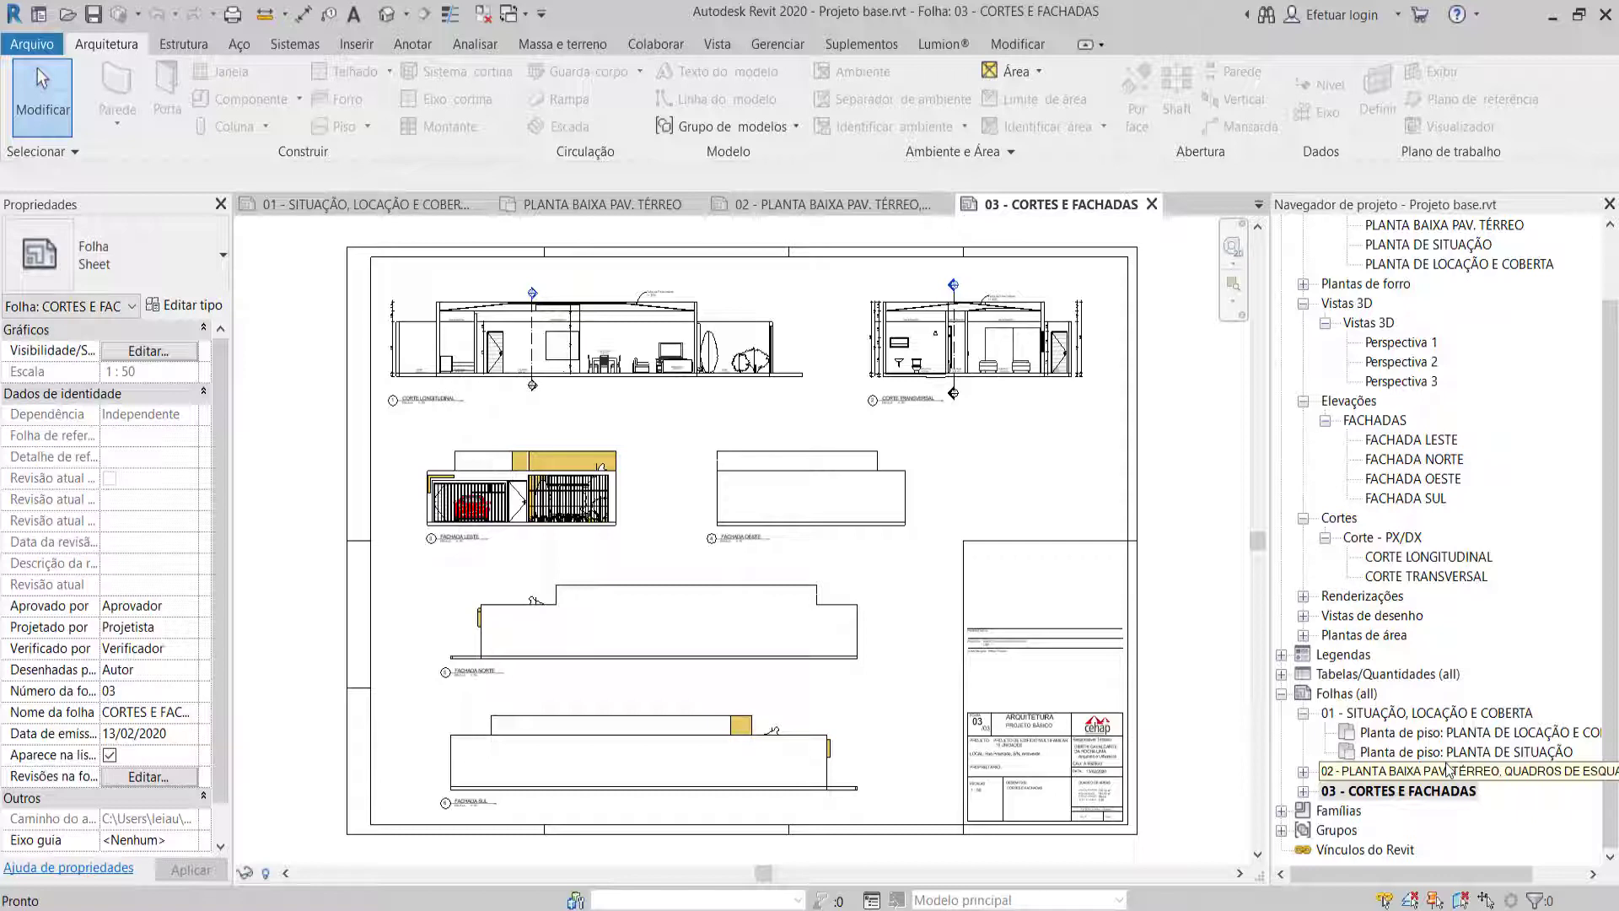
pyautogui.scroll(2, 1465, 523)
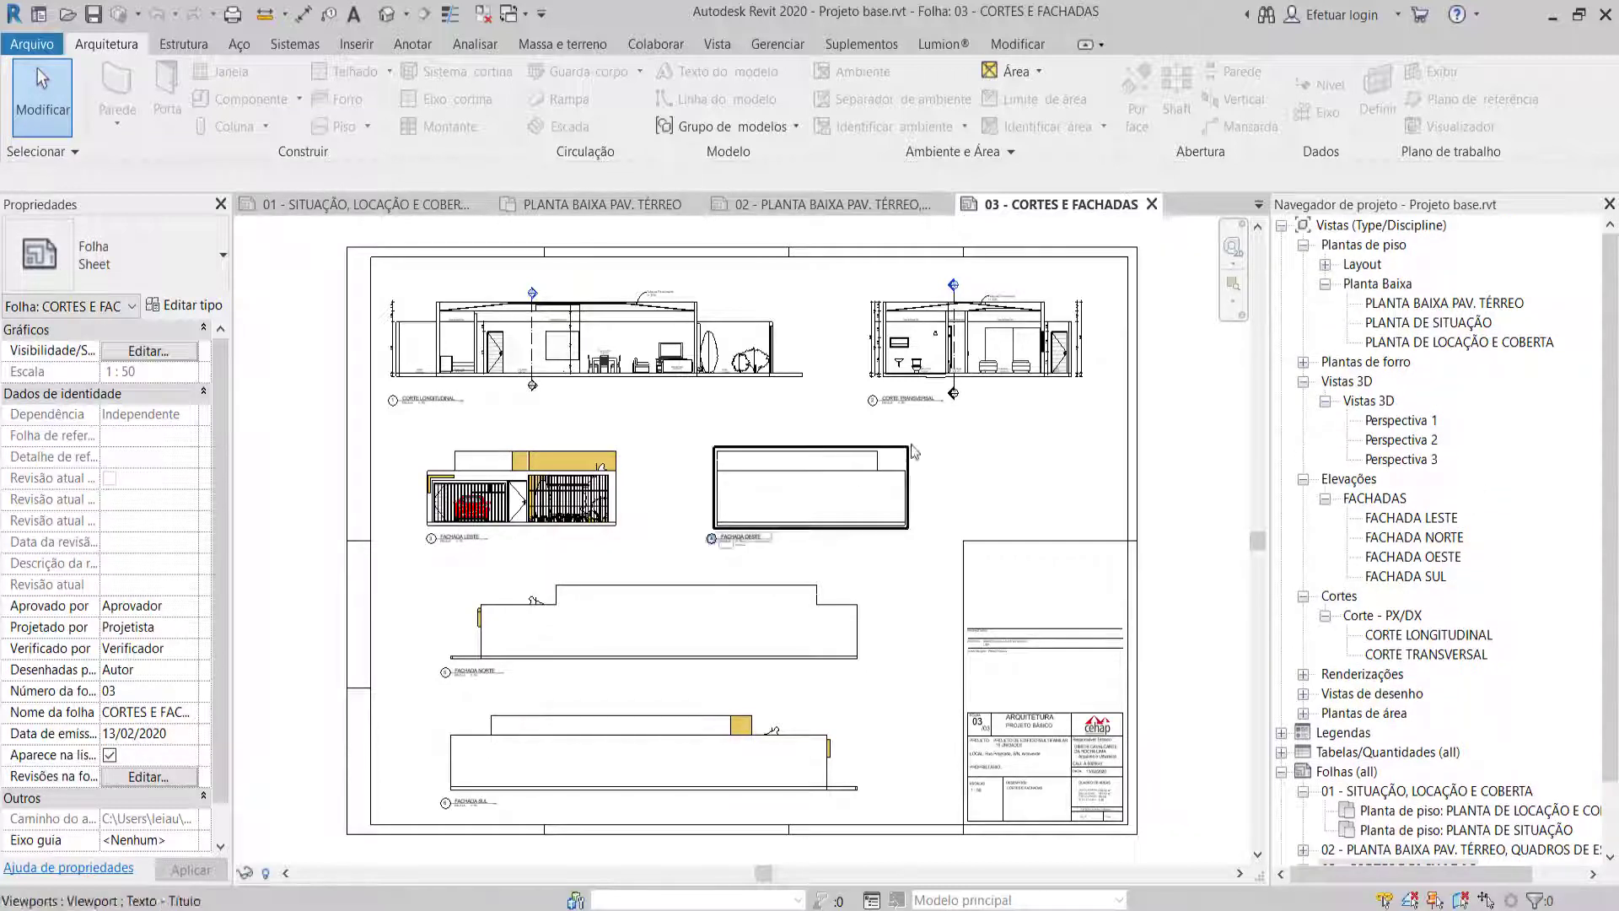
pyautogui.scroll(2, 459, 341)
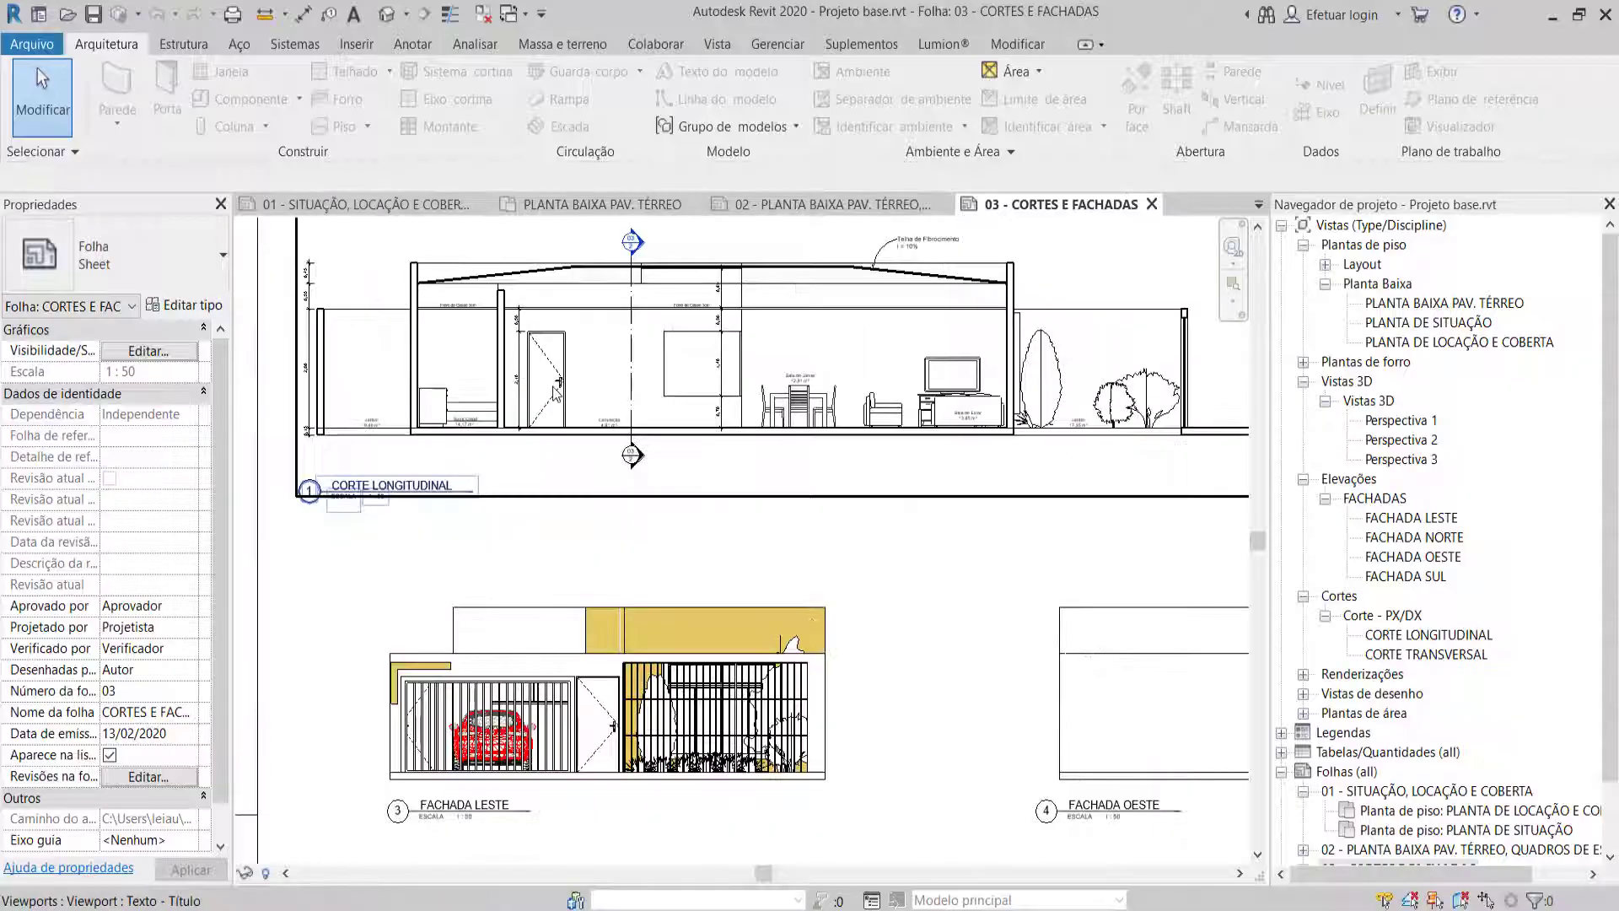
pyautogui.scroll(2, 603, 430)
pyautogui.scroll(1, 635, 483)
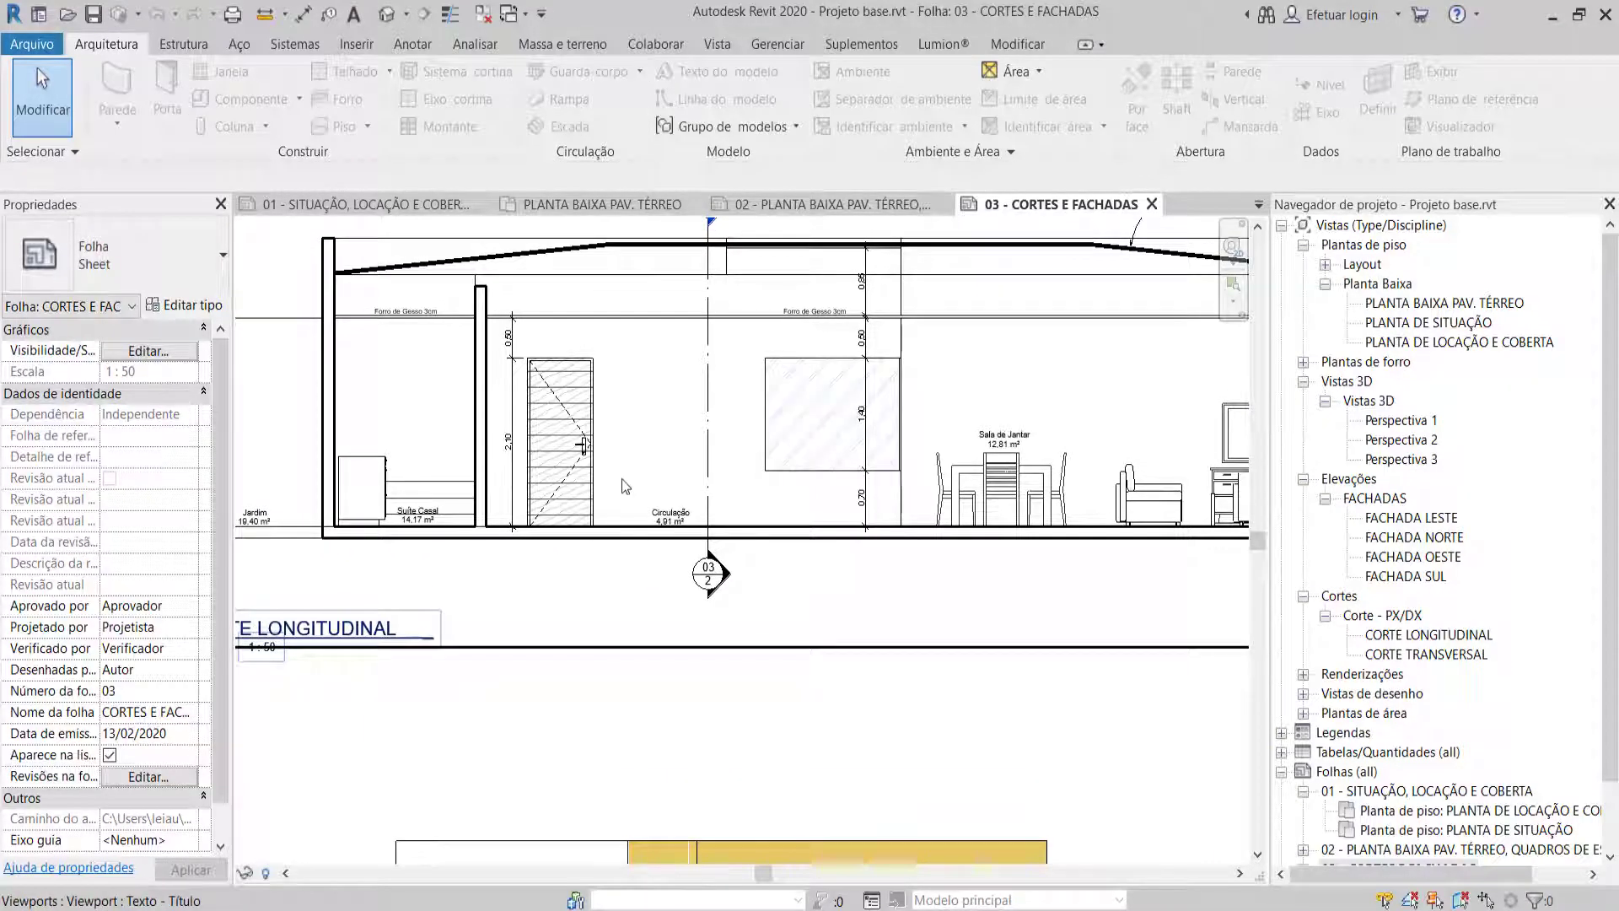
pyautogui.scroll(-3, 615, 536)
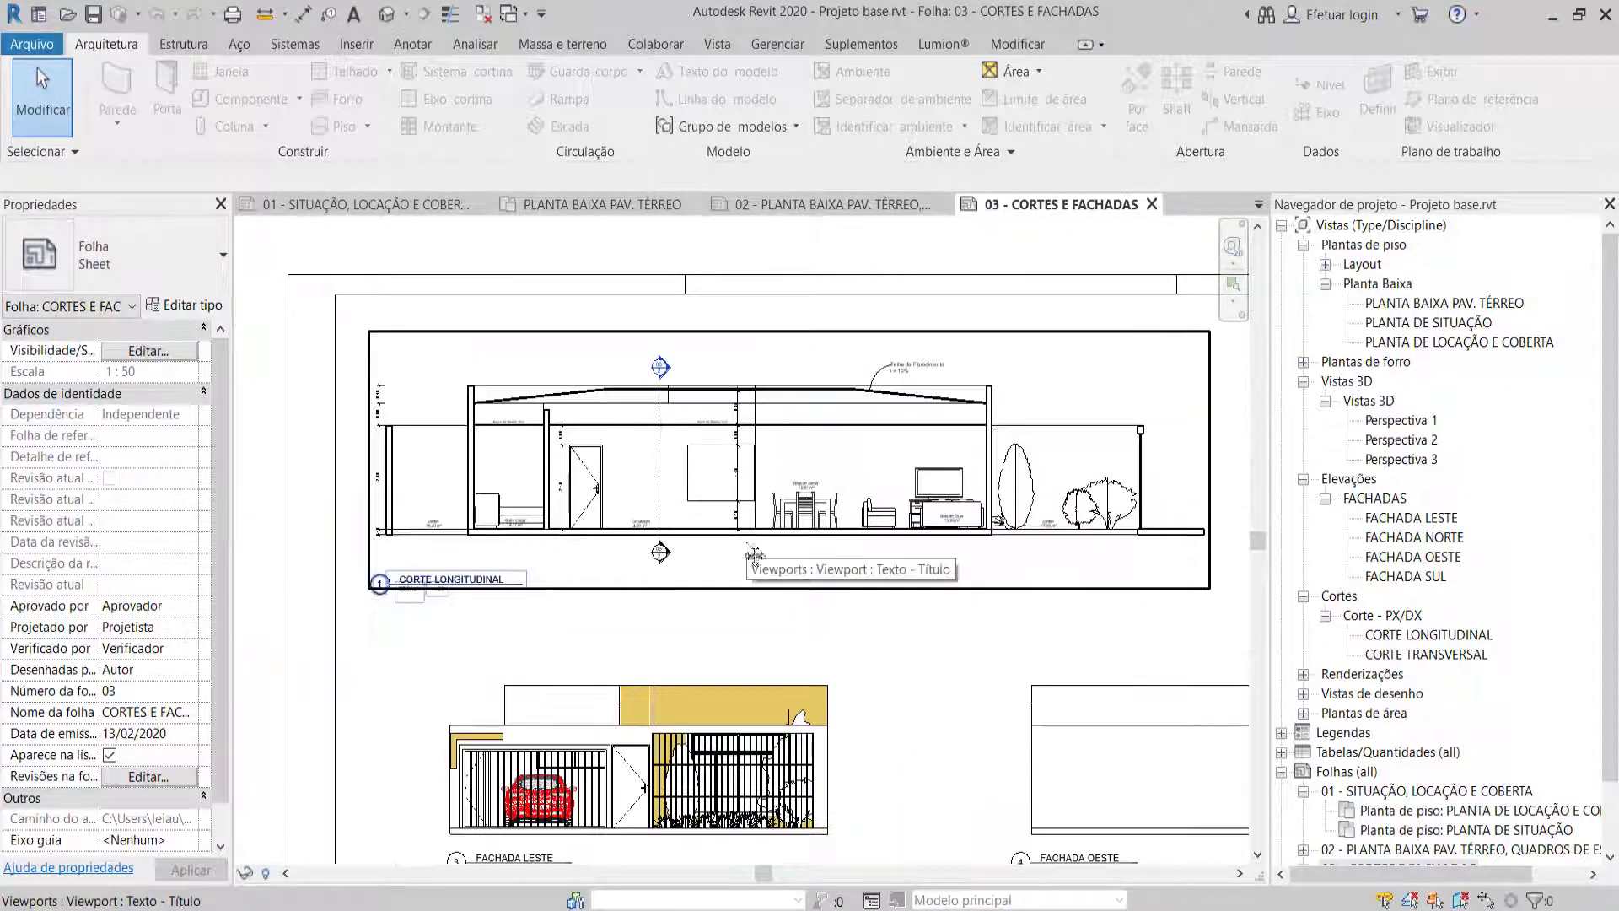
pyautogui.scroll(-1, 419, 530)
pyautogui.moveTo(927, 523); pyautogui.dragTo(667, 512, button='middle')
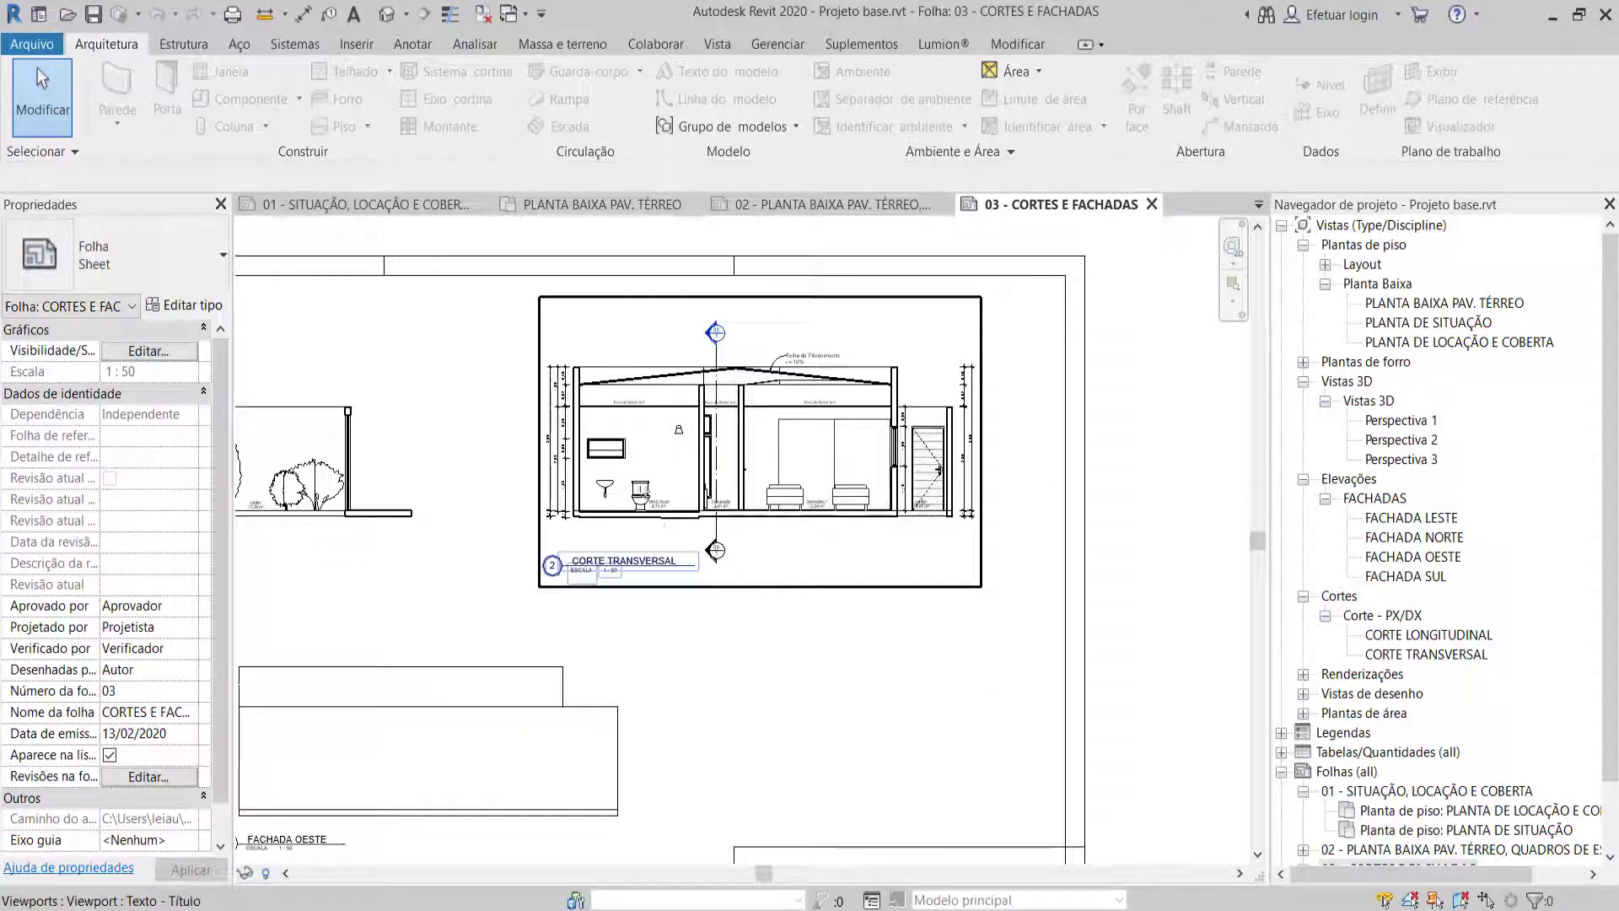
pyautogui.scroll(1, 672, 512)
pyautogui.scroll(-3, 823, 552)
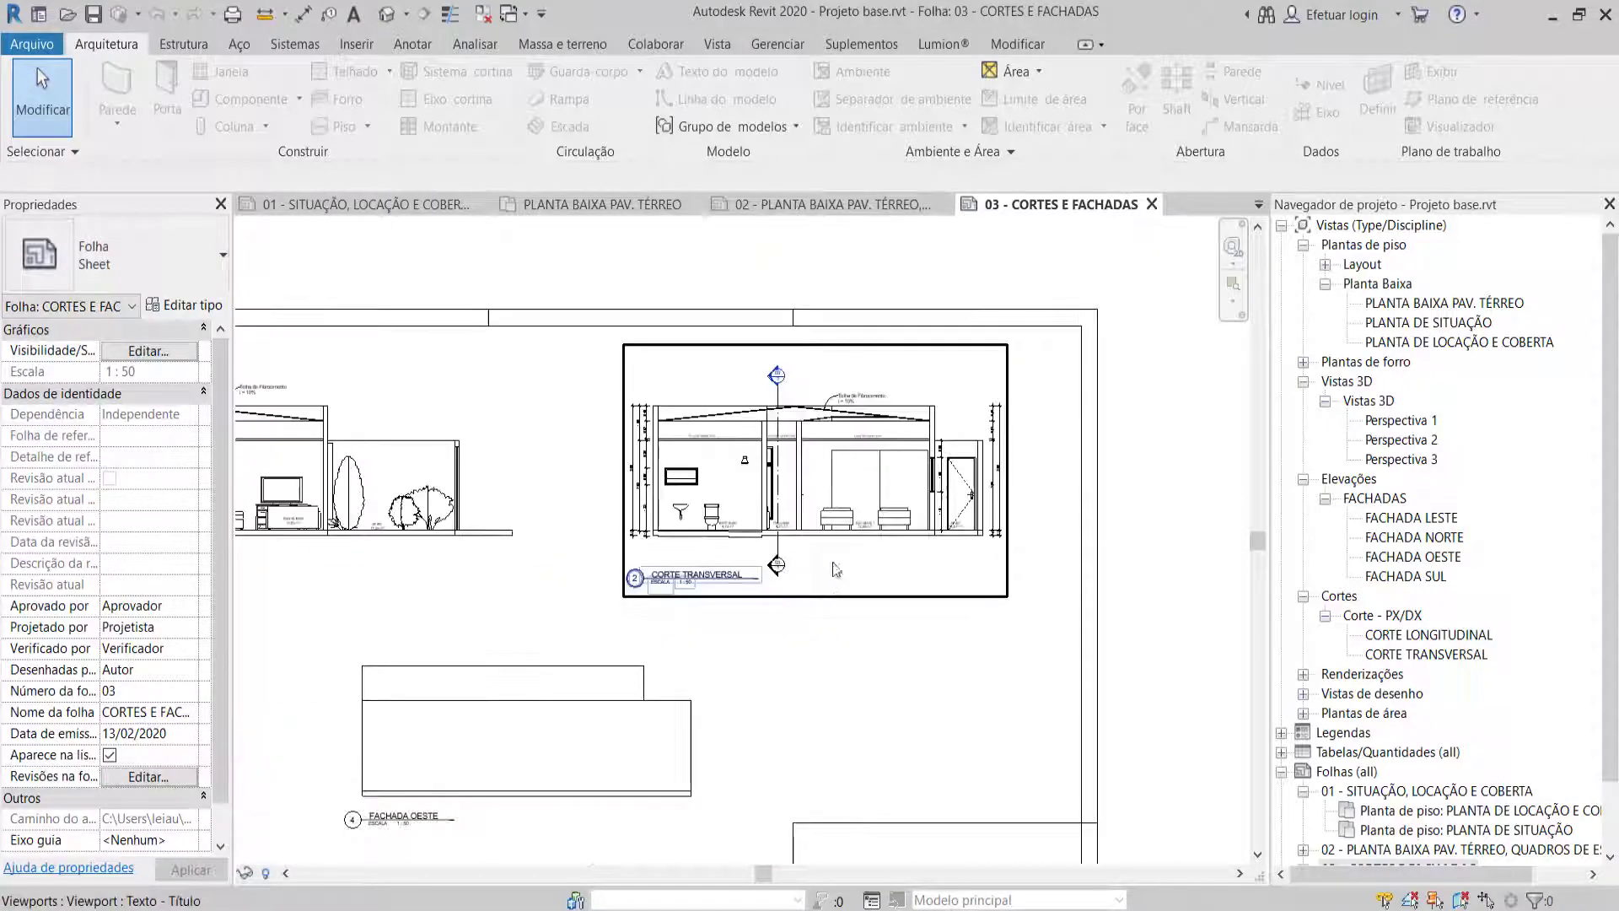
pyautogui.scroll(1, 761, 346)
pyautogui.scroll(1, 693, 647)
pyautogui.scroll(-1, 693, 647)
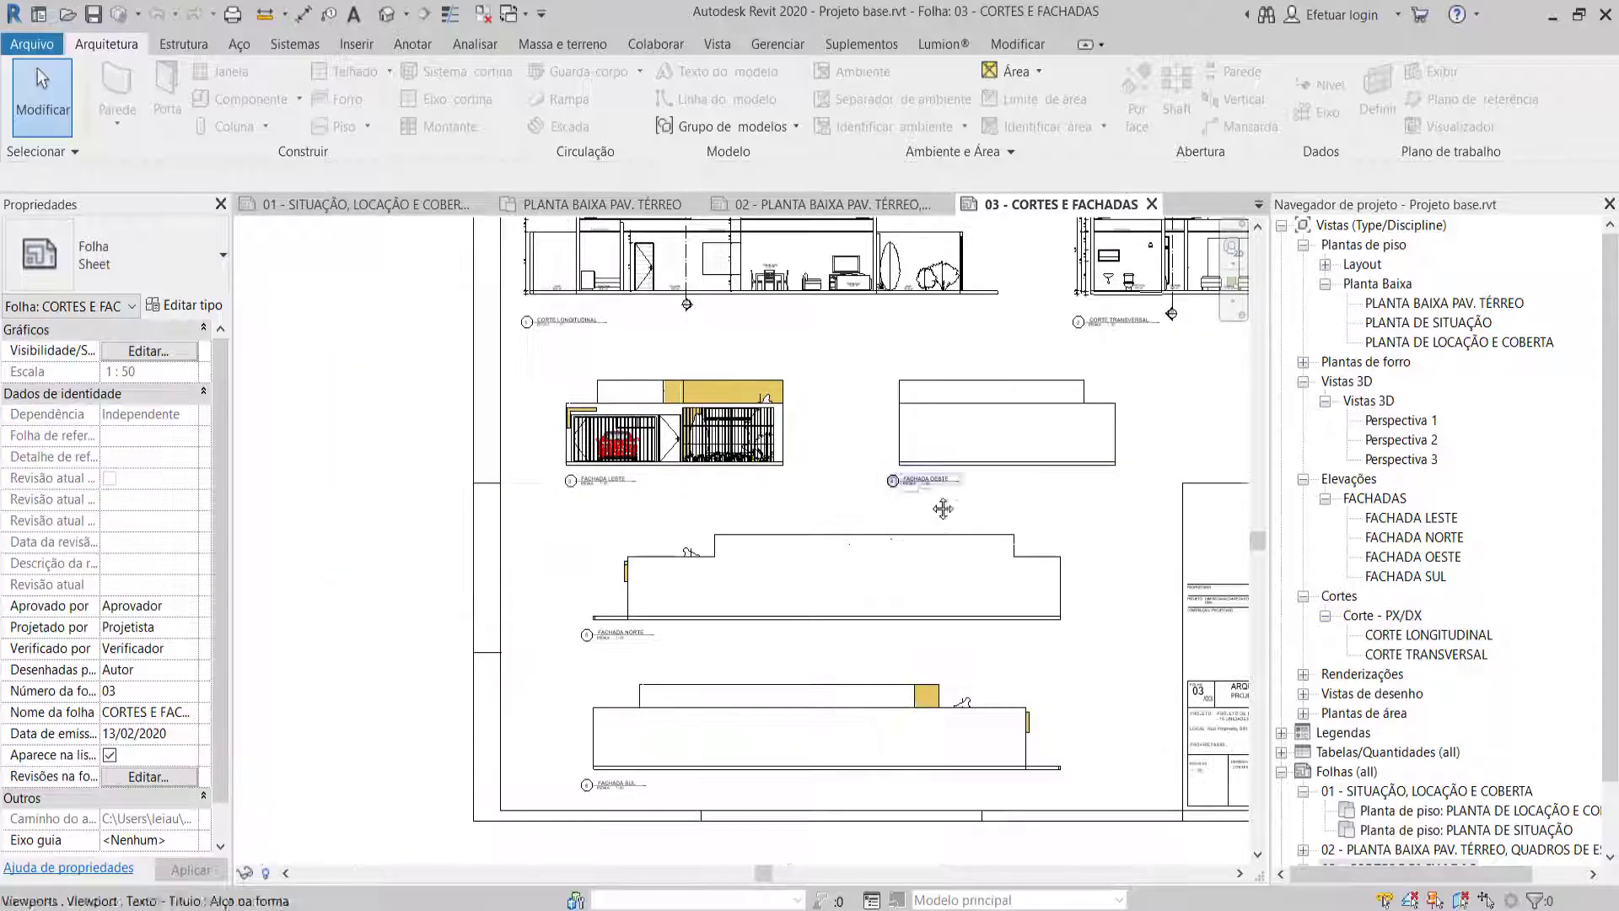
pyautogui.scroll(1, 933, 672)
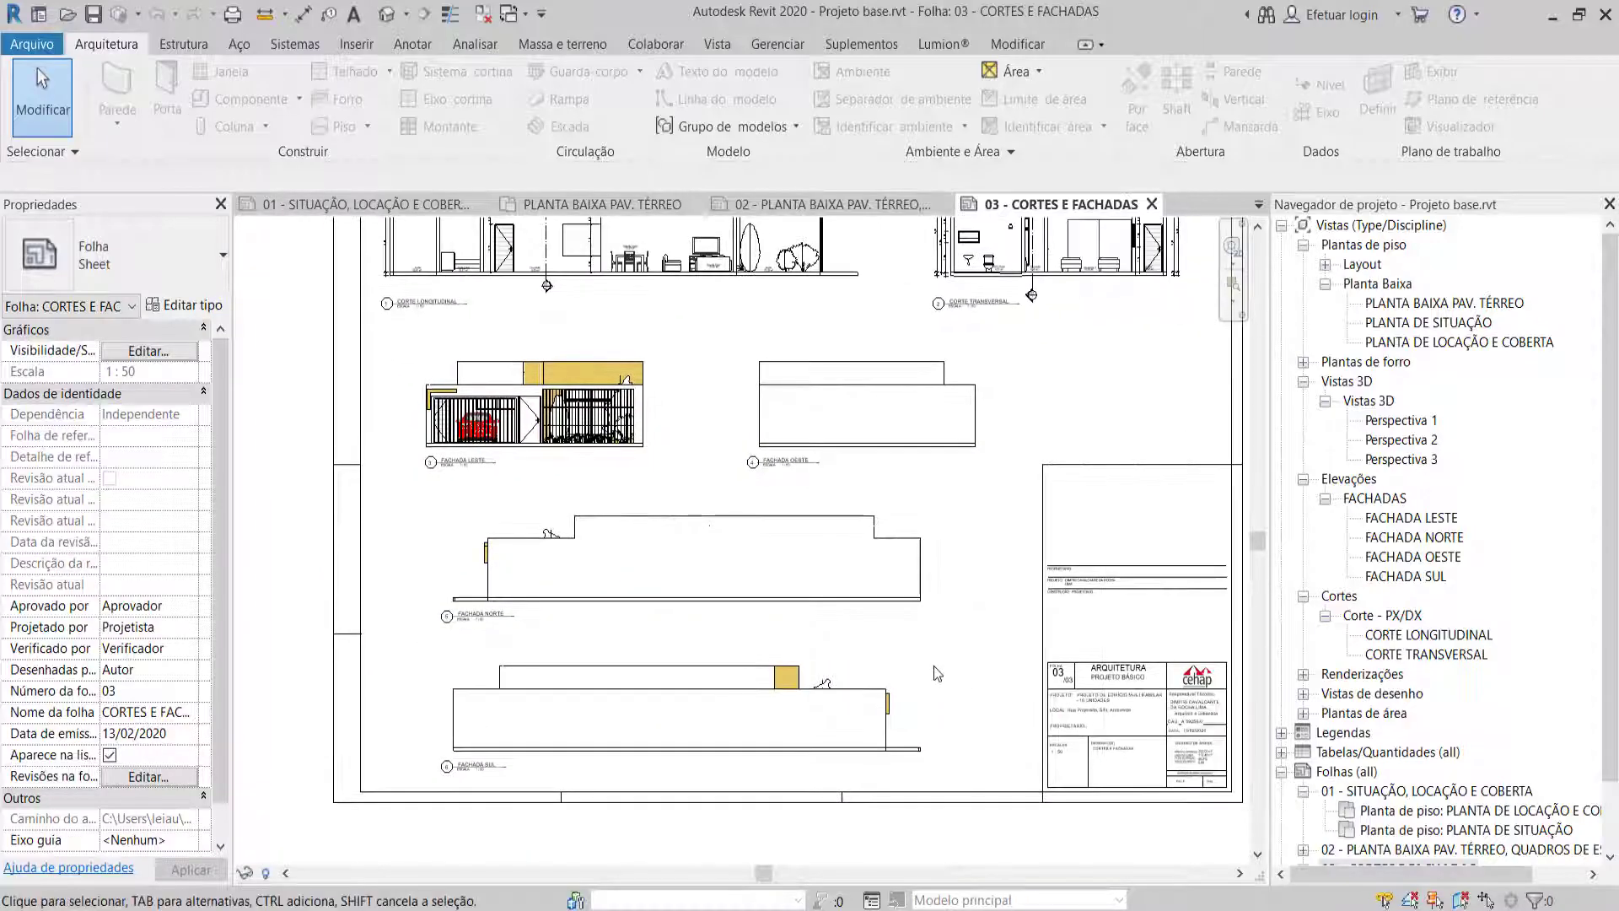
pyautogui.scroll(2, 928, 671)
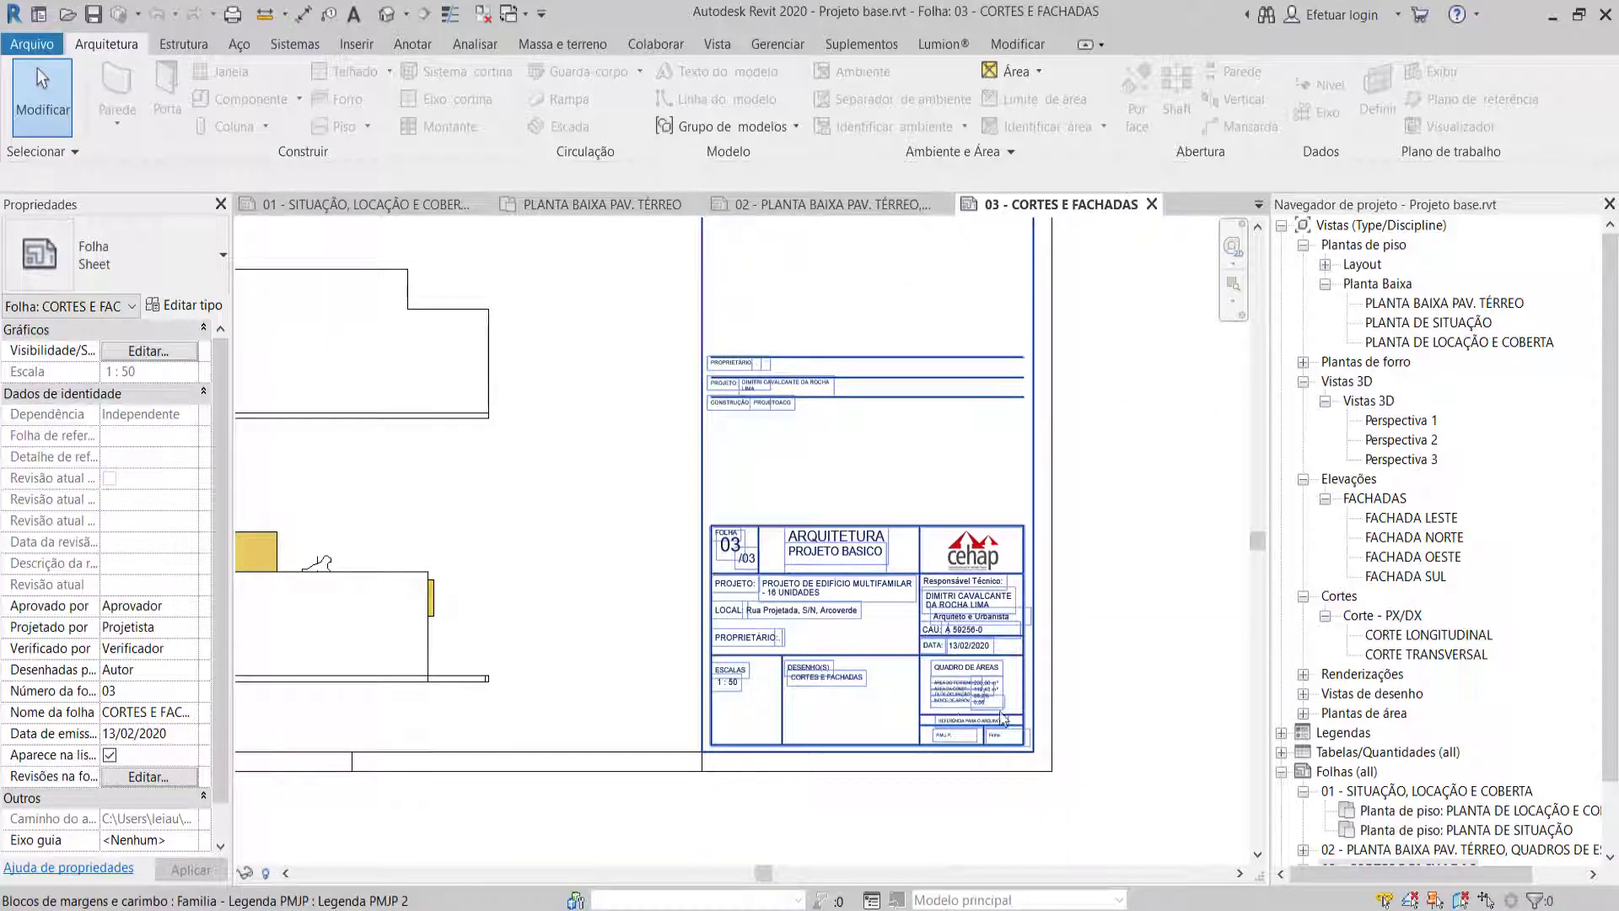
pyautogui.scroll(2, 1003, 718)
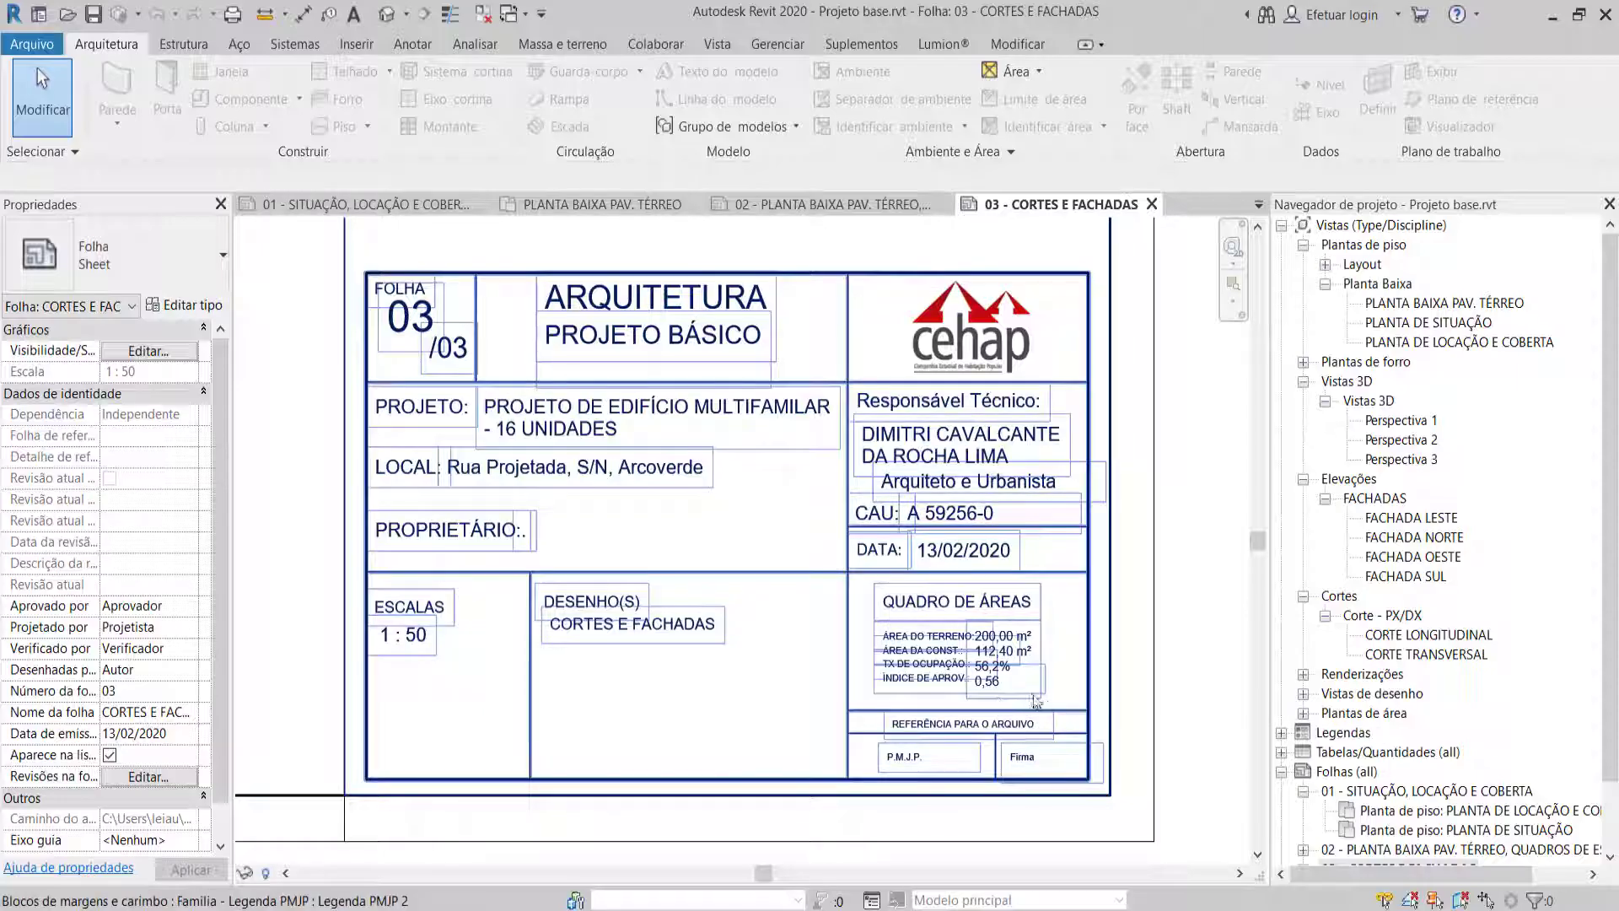
pyautogui.scroll(-3, 1036, 700)
pyautogui.scroll(-2, 944, 644)
pyautogui.scroll(-2, 965, 644)
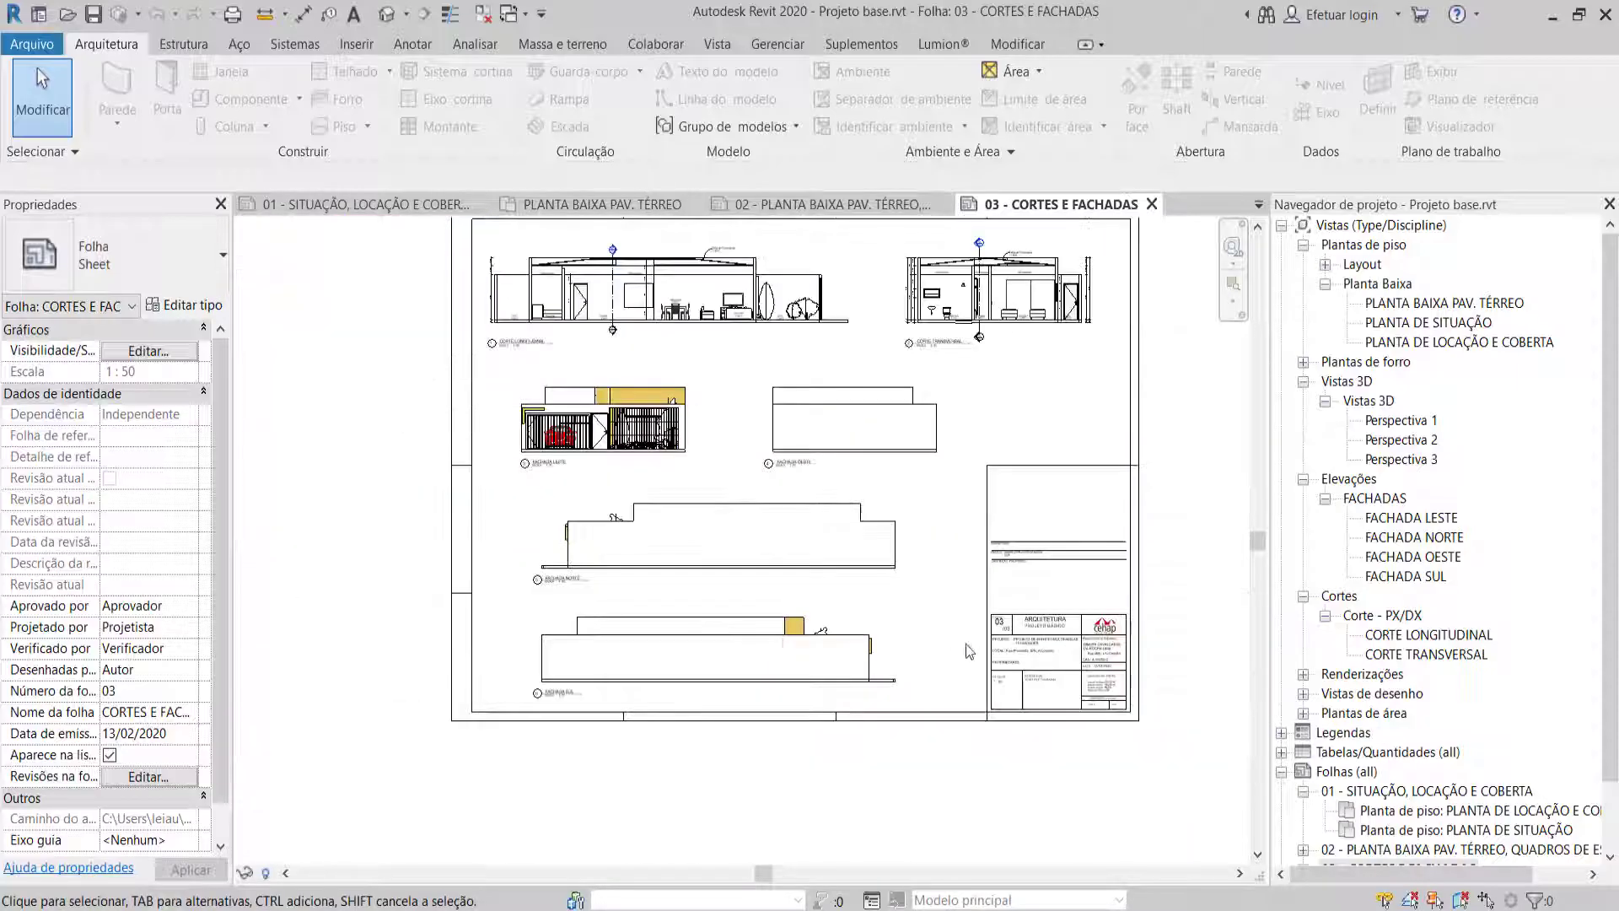
pyautogui.scroll(-2, 1410, 759)
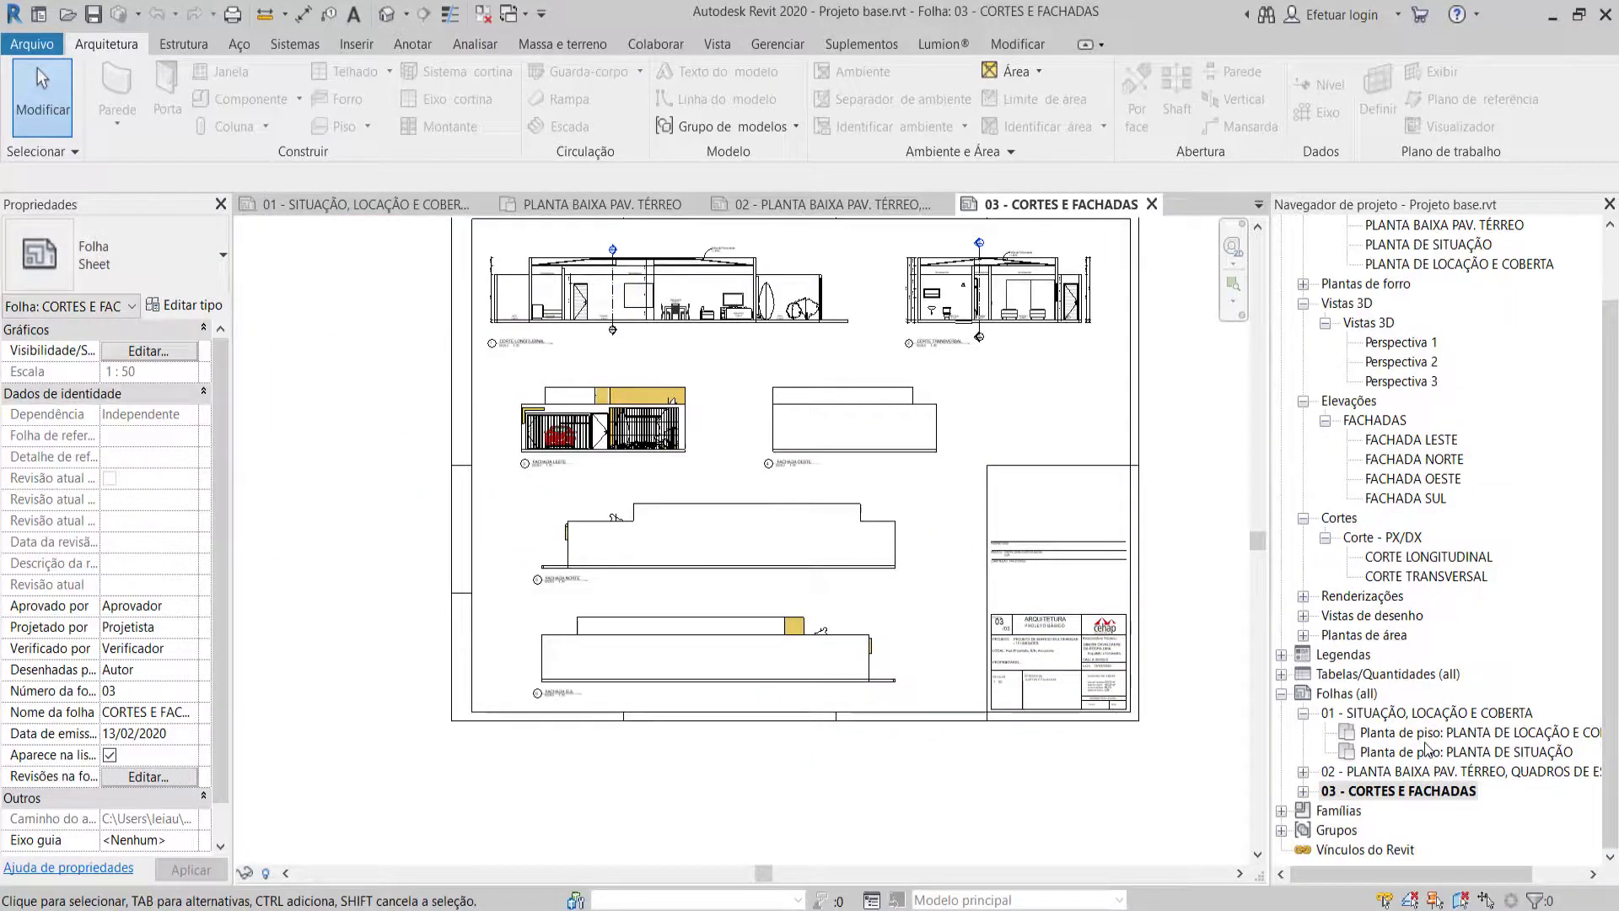
# Expand Tabelas/Quantidades and review the QUANTITATIVO MATERIAIS schedule.
pyautogui.click(1276, 677)
pyautogui.click(1280, 675)
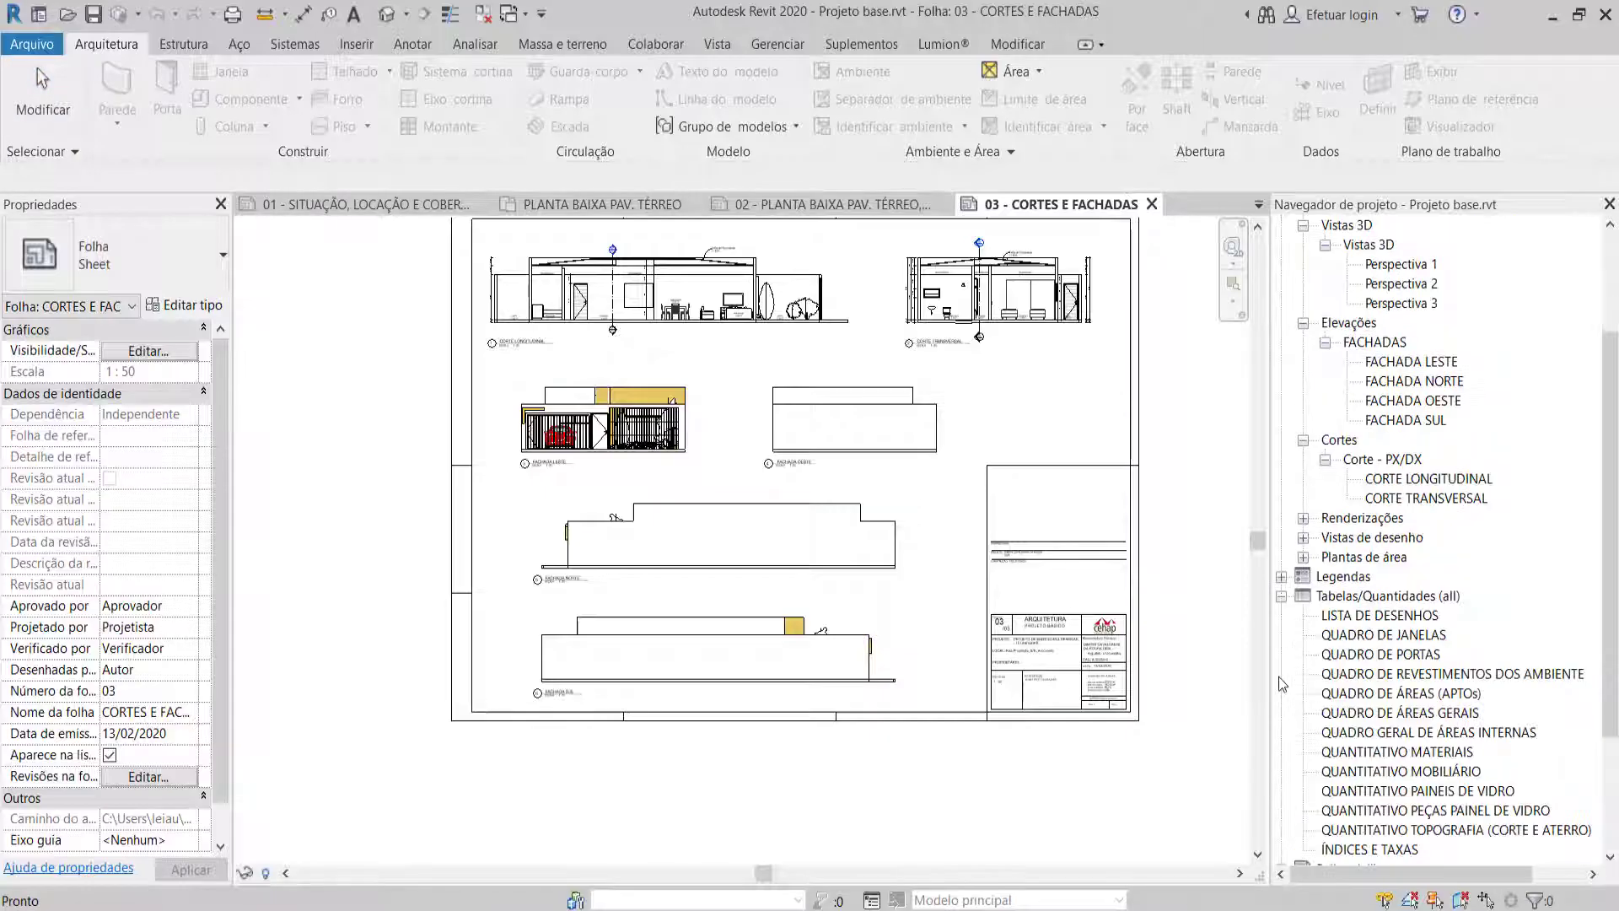
pyautogui.click(1424, 638)
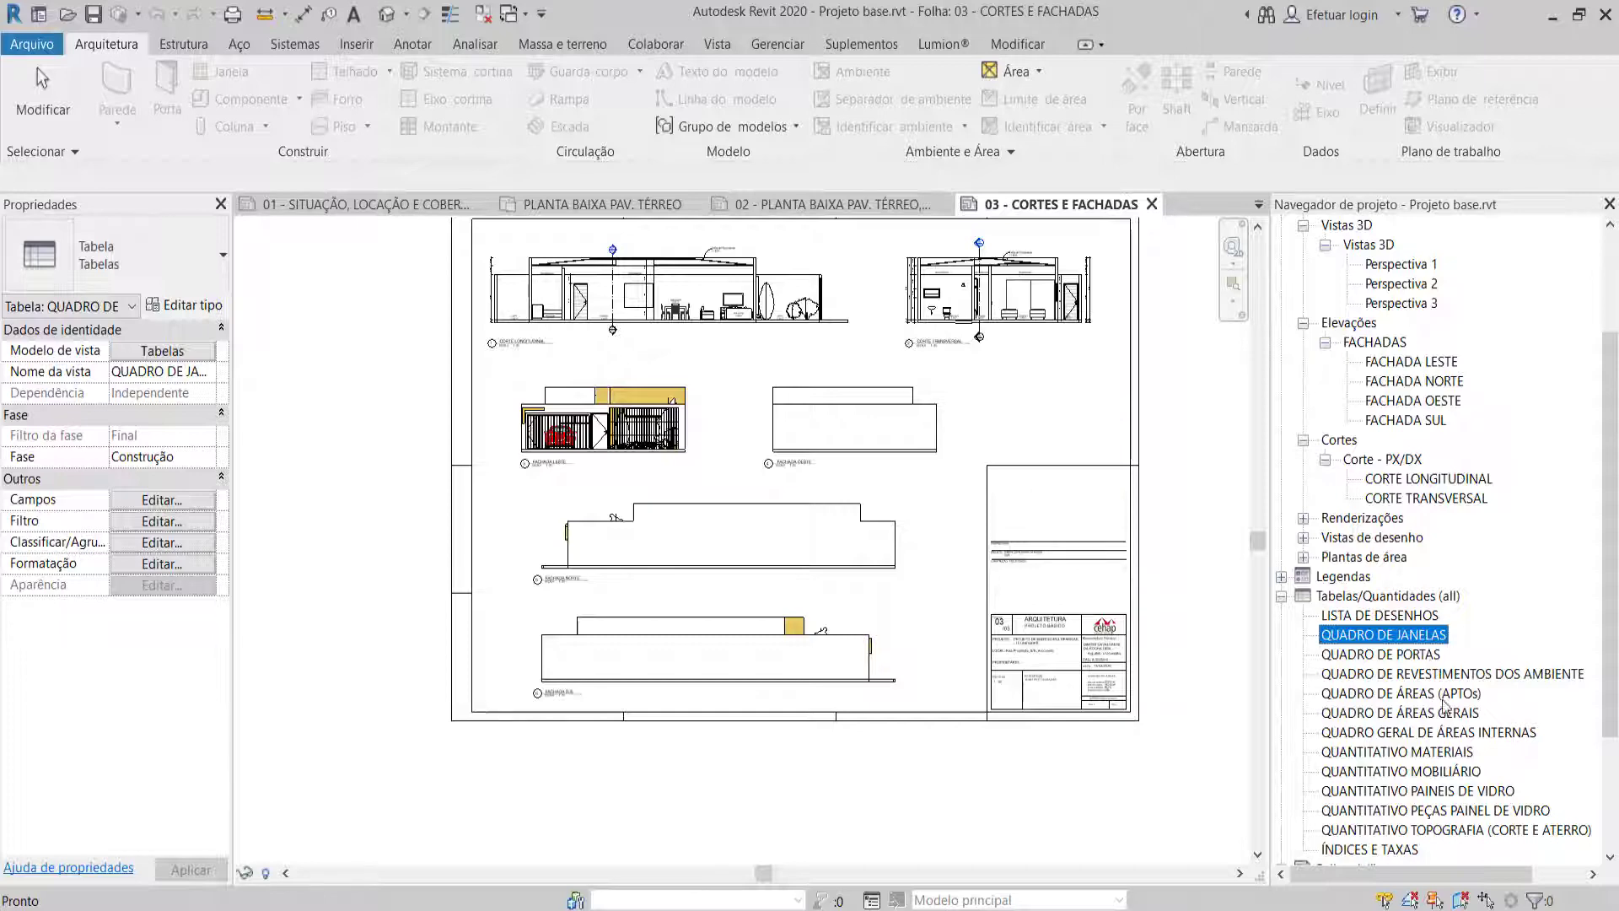
pyautogui.doubleClick(1442, 753)
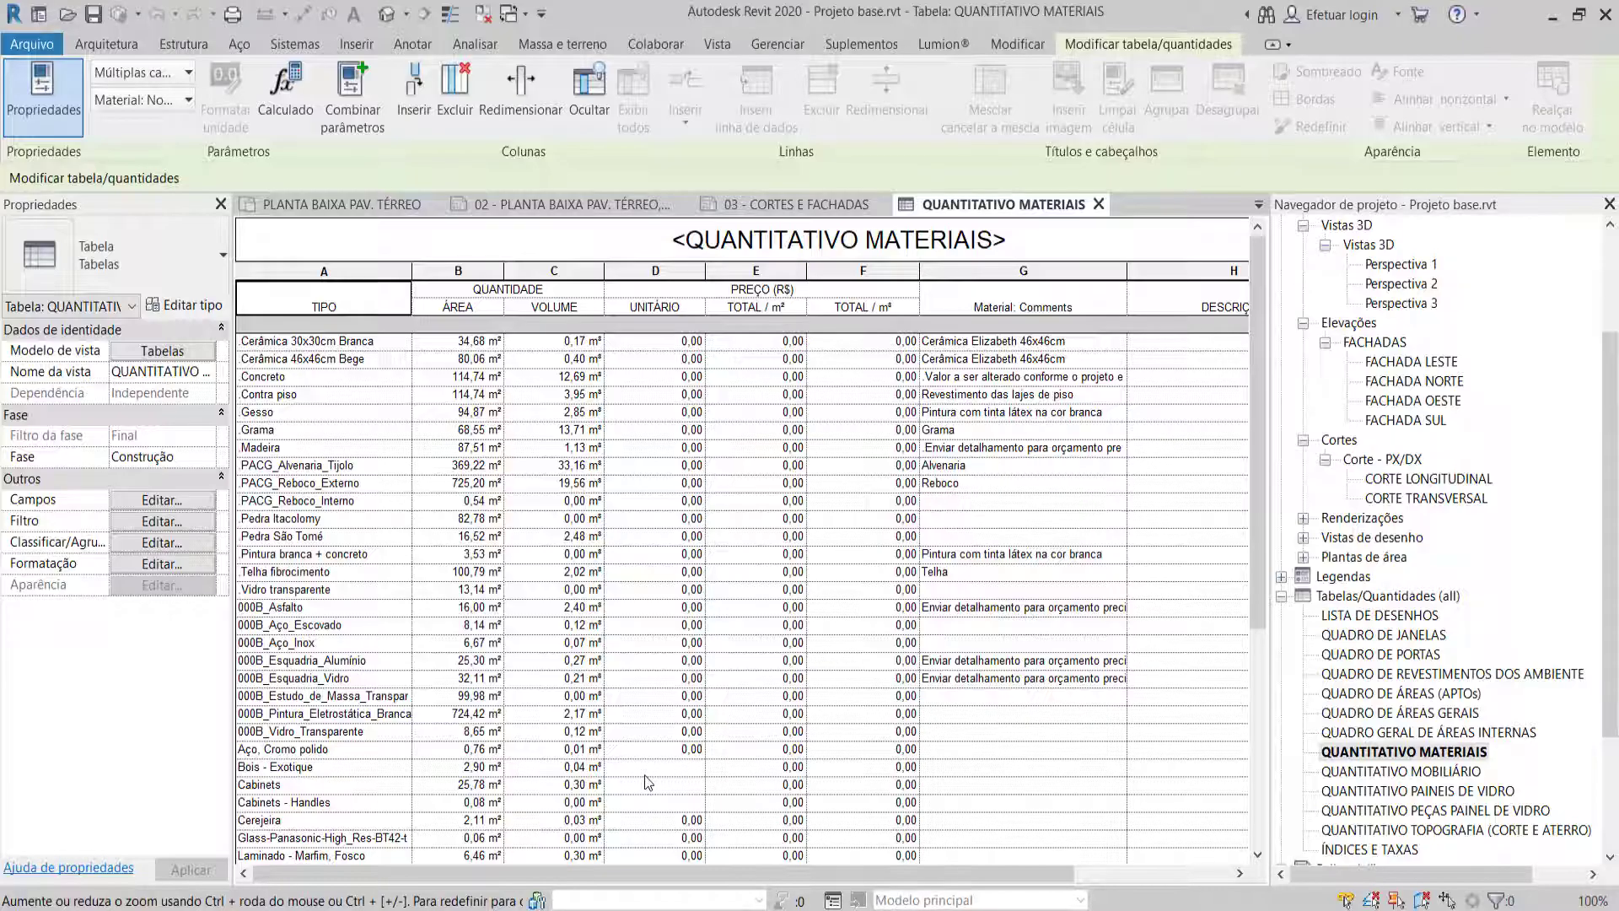
pyautogui.scroll(-5, 649, 789)
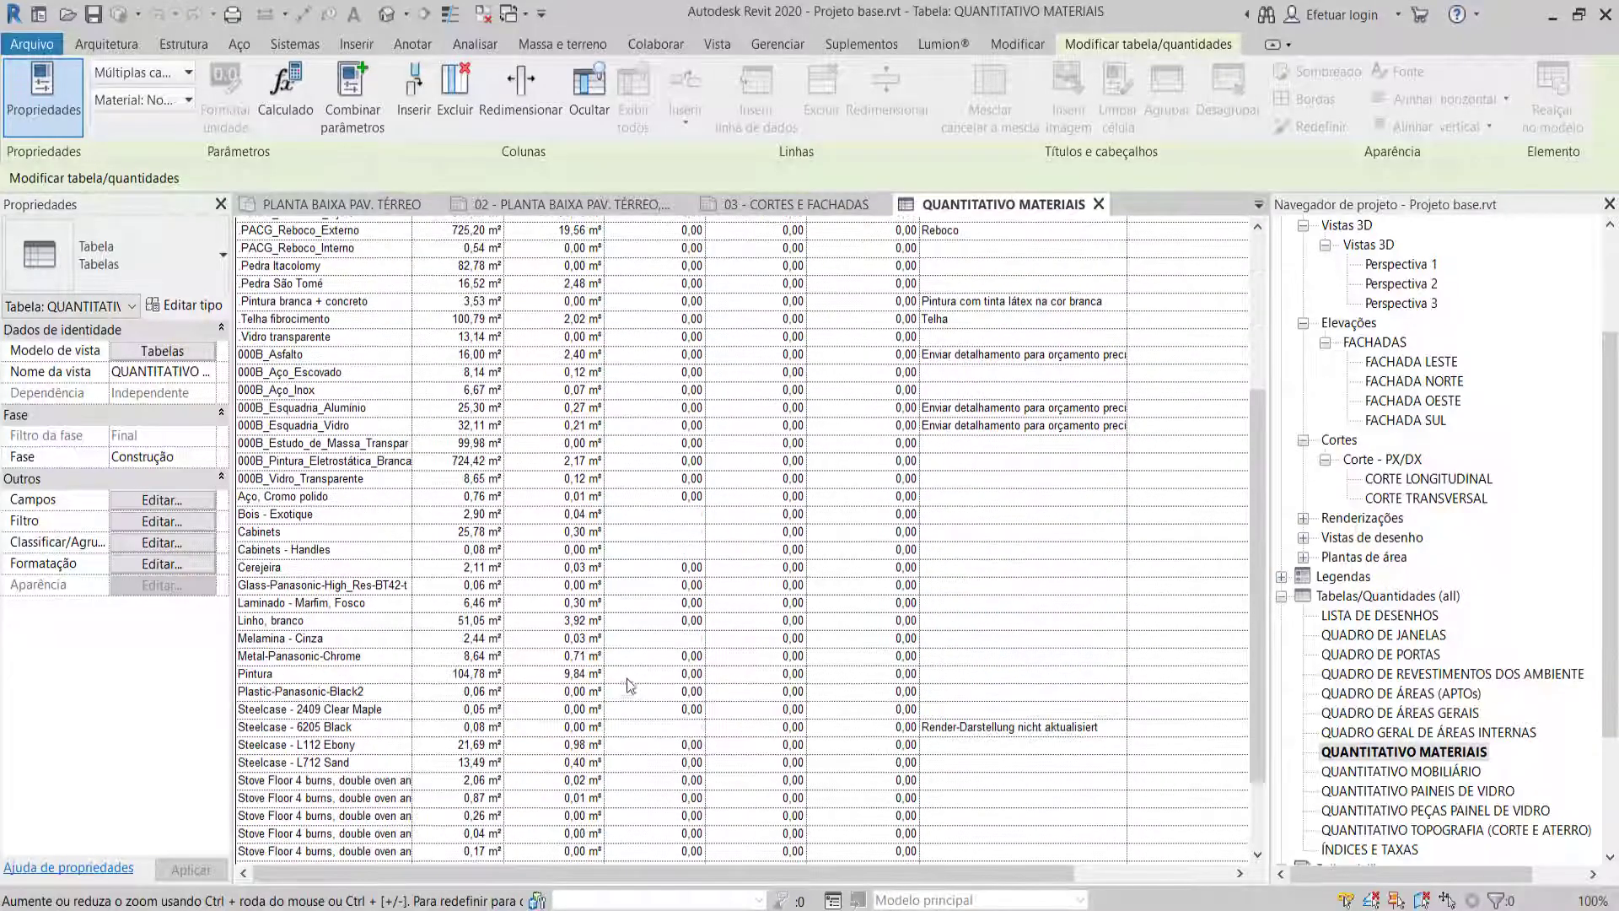
pyautogui.scroll(-3, 666, 797)
pyautogui.scroll(6, 712, 838)
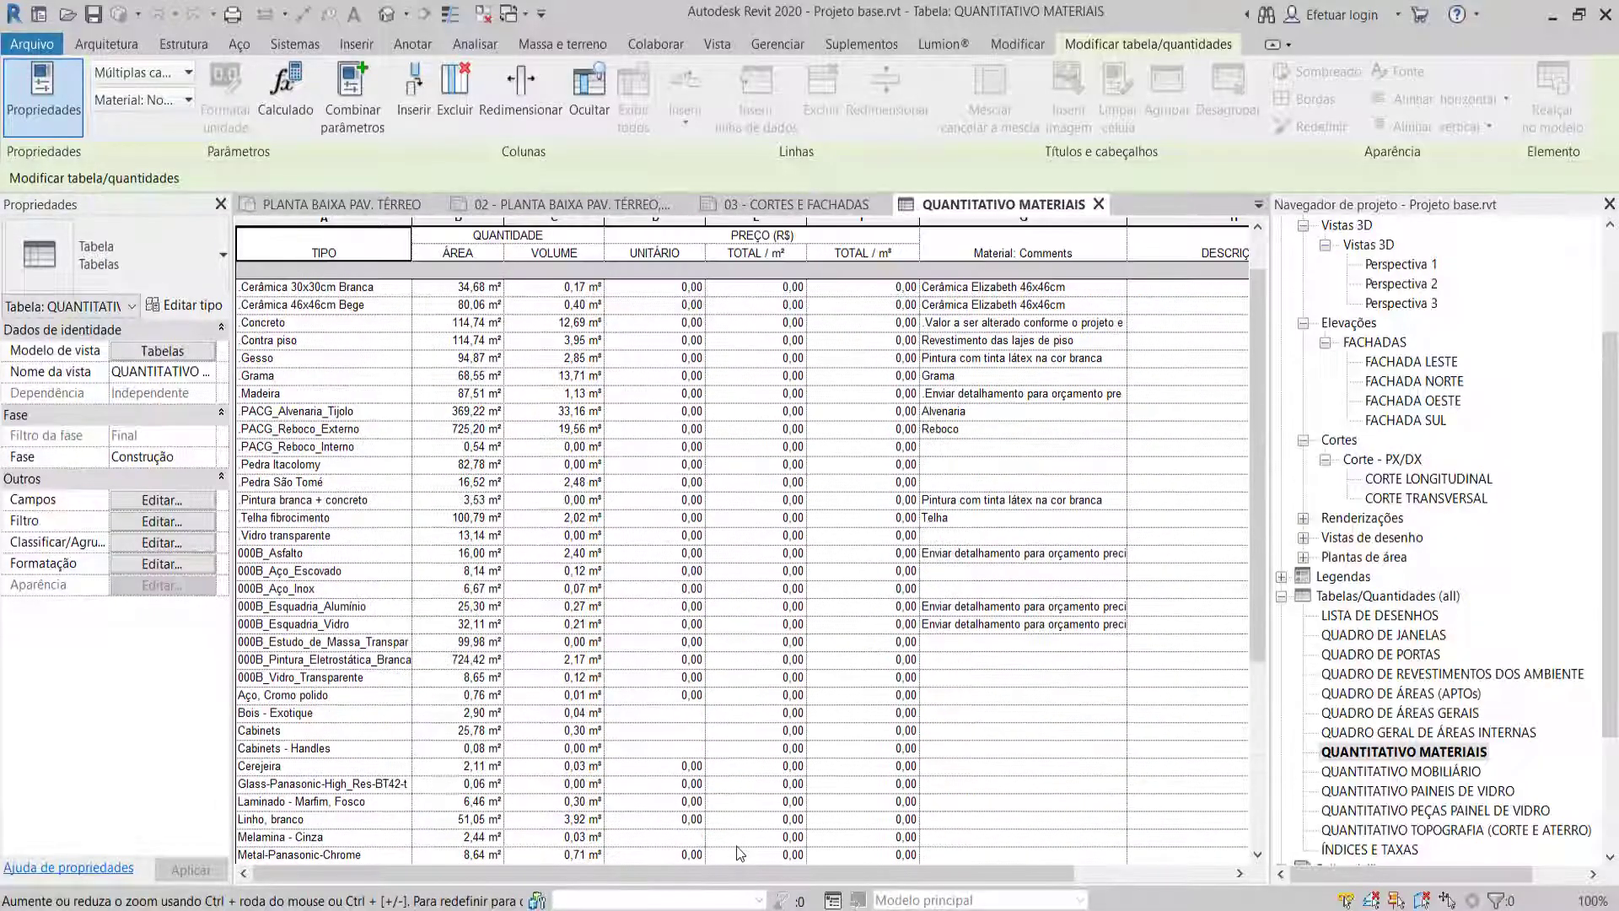
pyautogui.moveTo(778, 875)
pyautogui.mouseDown()
pyautogui.moveTo(1012, 876)
pyautogui.moveTo(657, 876)
pyautogui.mouseUp()
pyautogui.scroll(-1, 1477, 637)
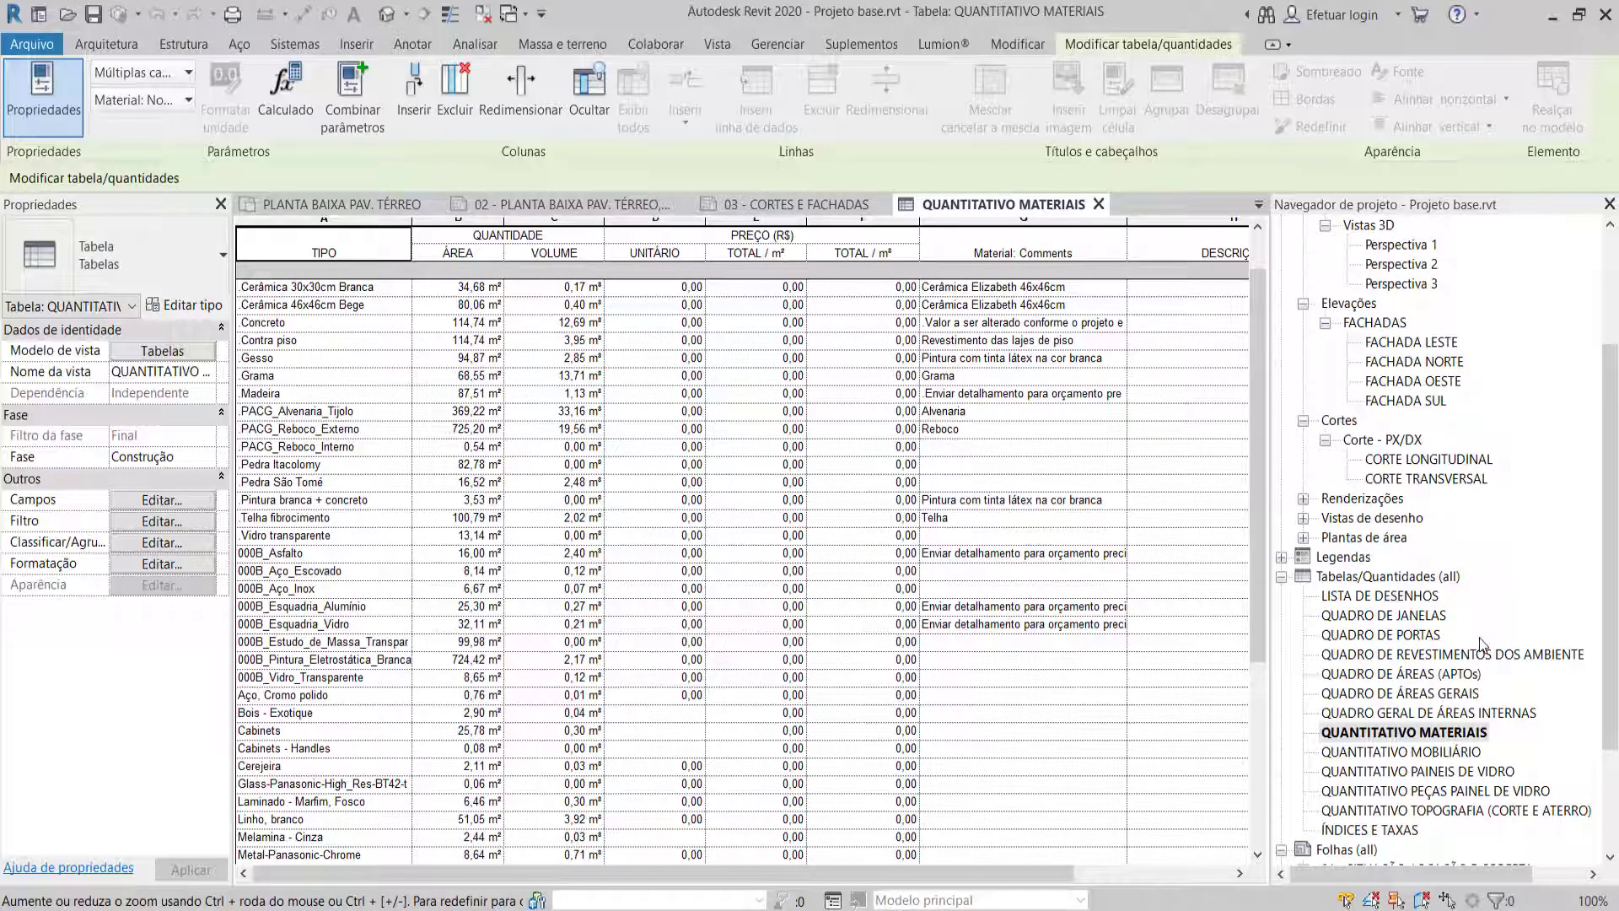
# Open the QUANTITATIVO MOBILIÁRIO, QUADRO DE ÁREAS (APTOs) and GERAIS schedules, then sheet 02.
pyautogui.doubleClick(1474, 753)
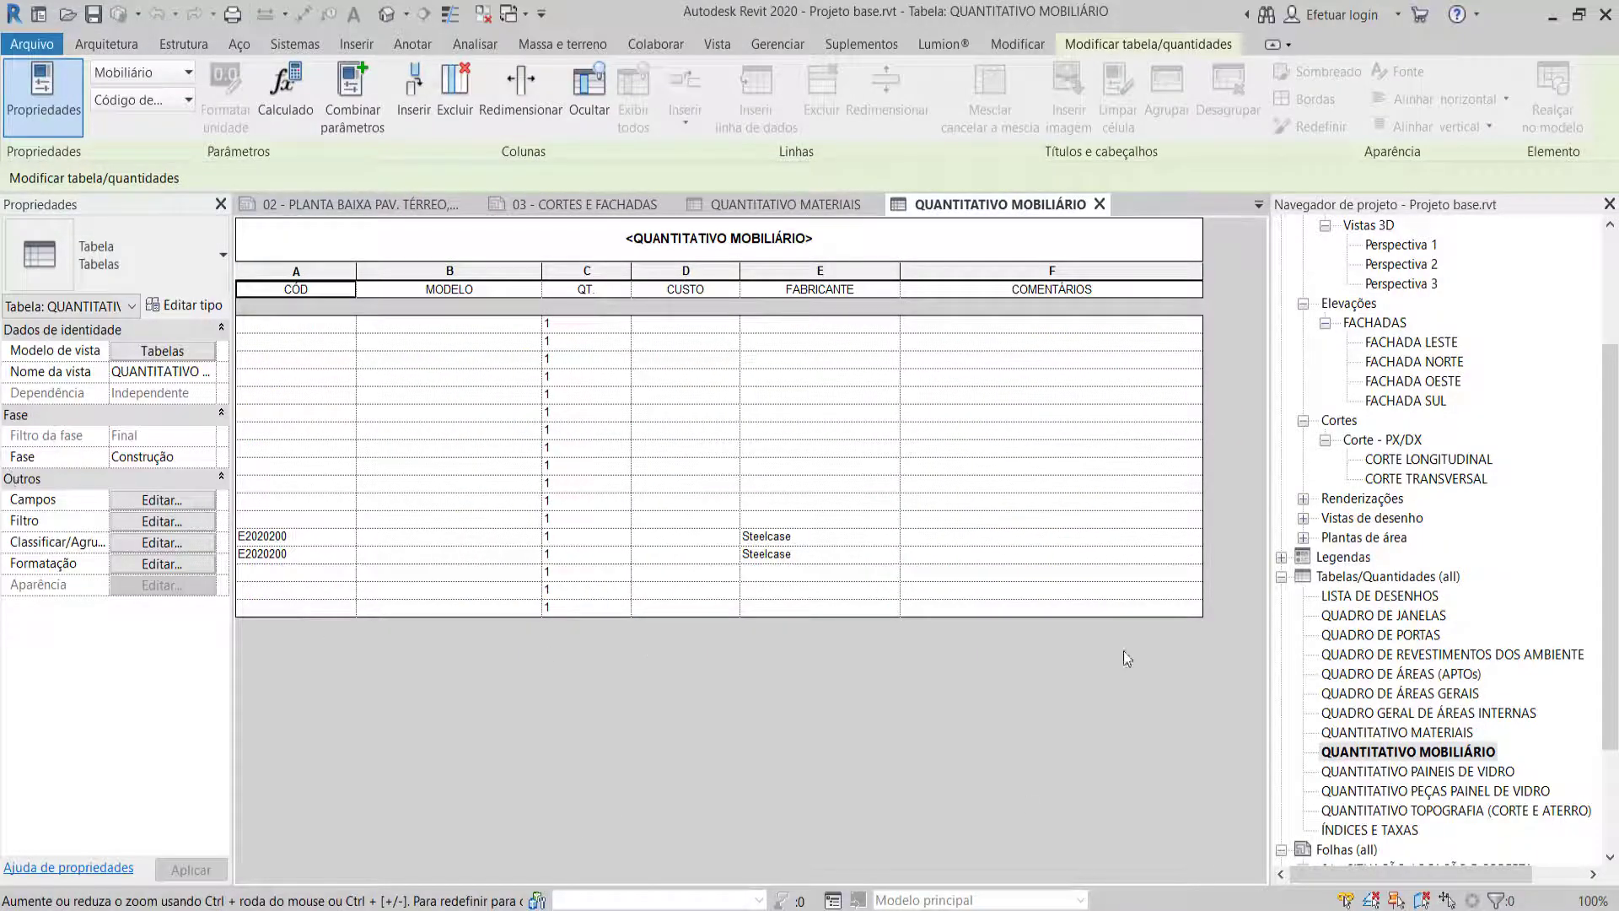
pyautogui.doubleClick(1444, 674)
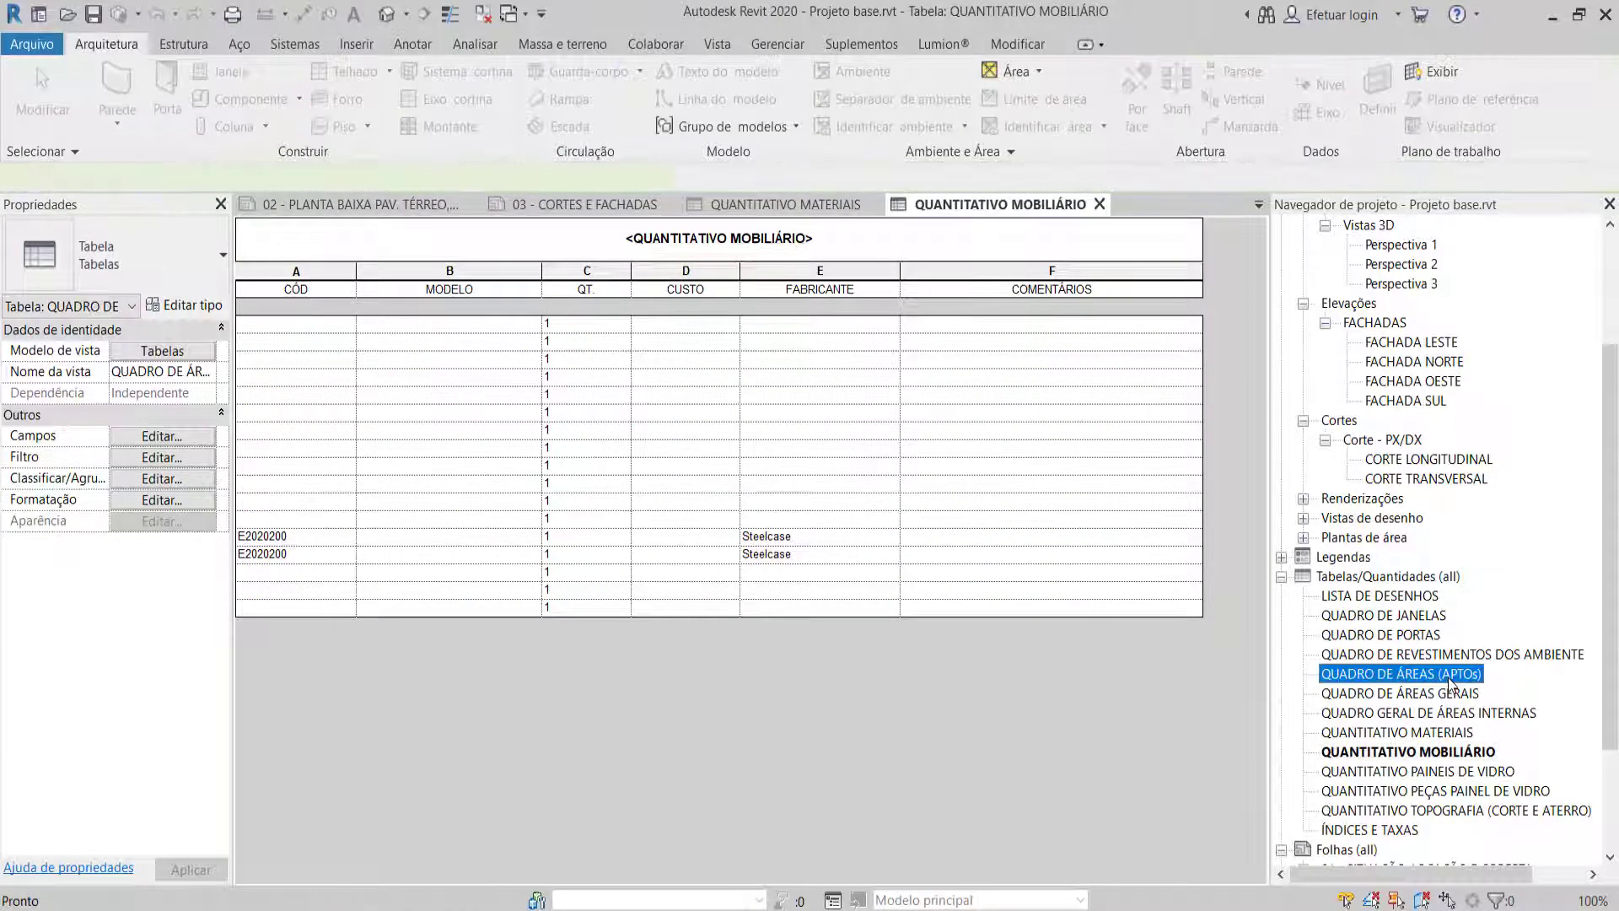
pyautogui.click(1429, 713)
pyautogui.doubleClick(1428, 693)
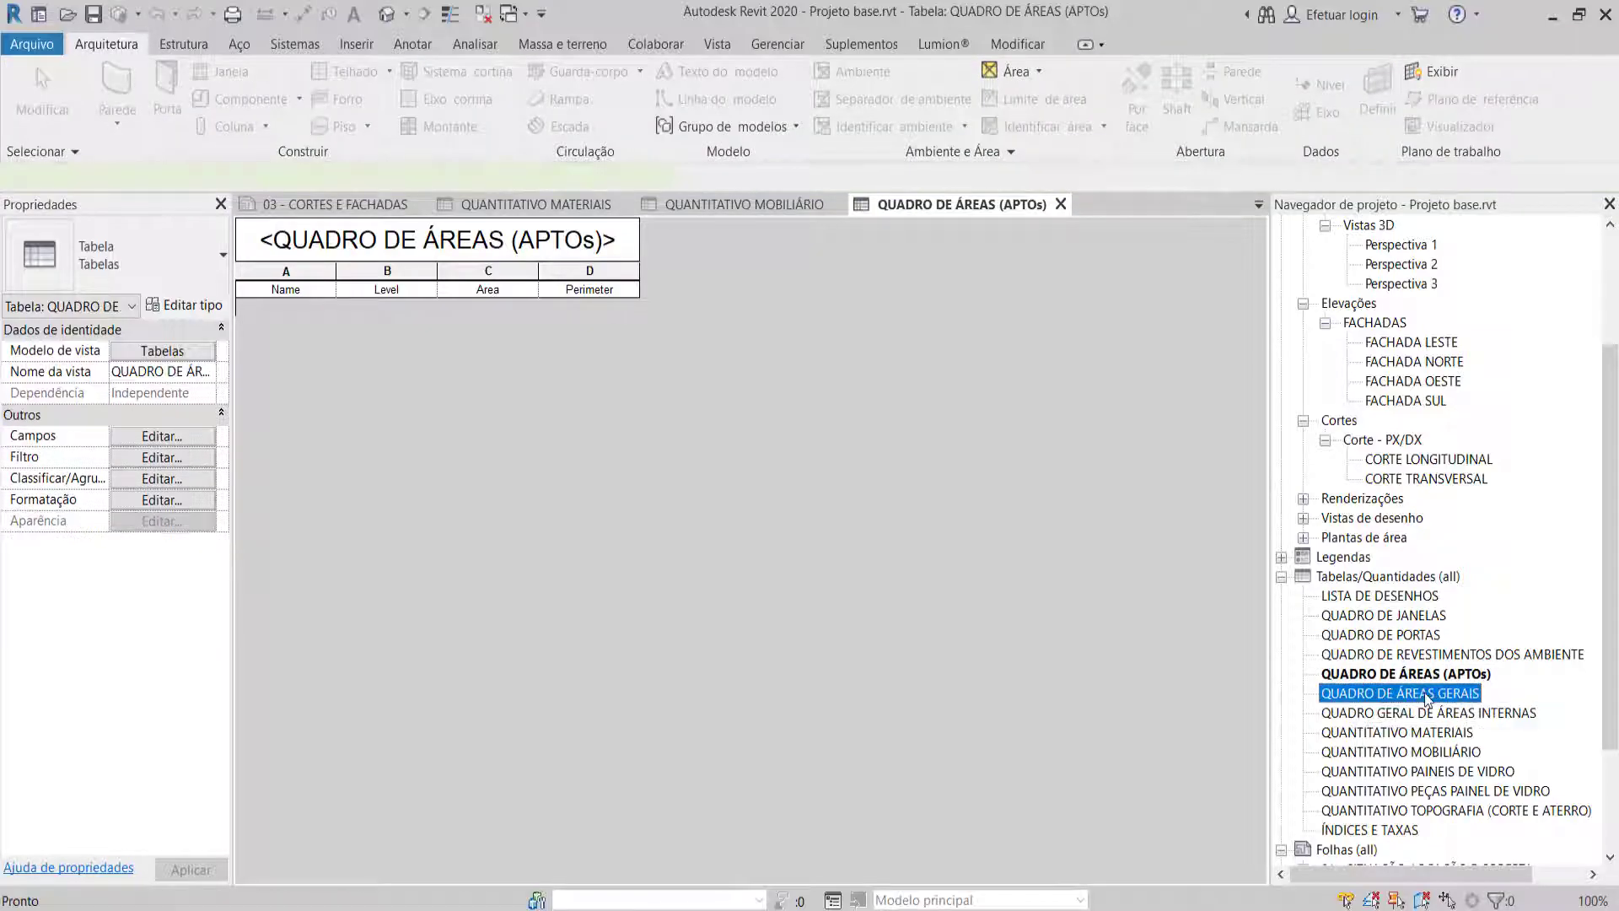
pyautogui.scroll(-2, 1471, 624)
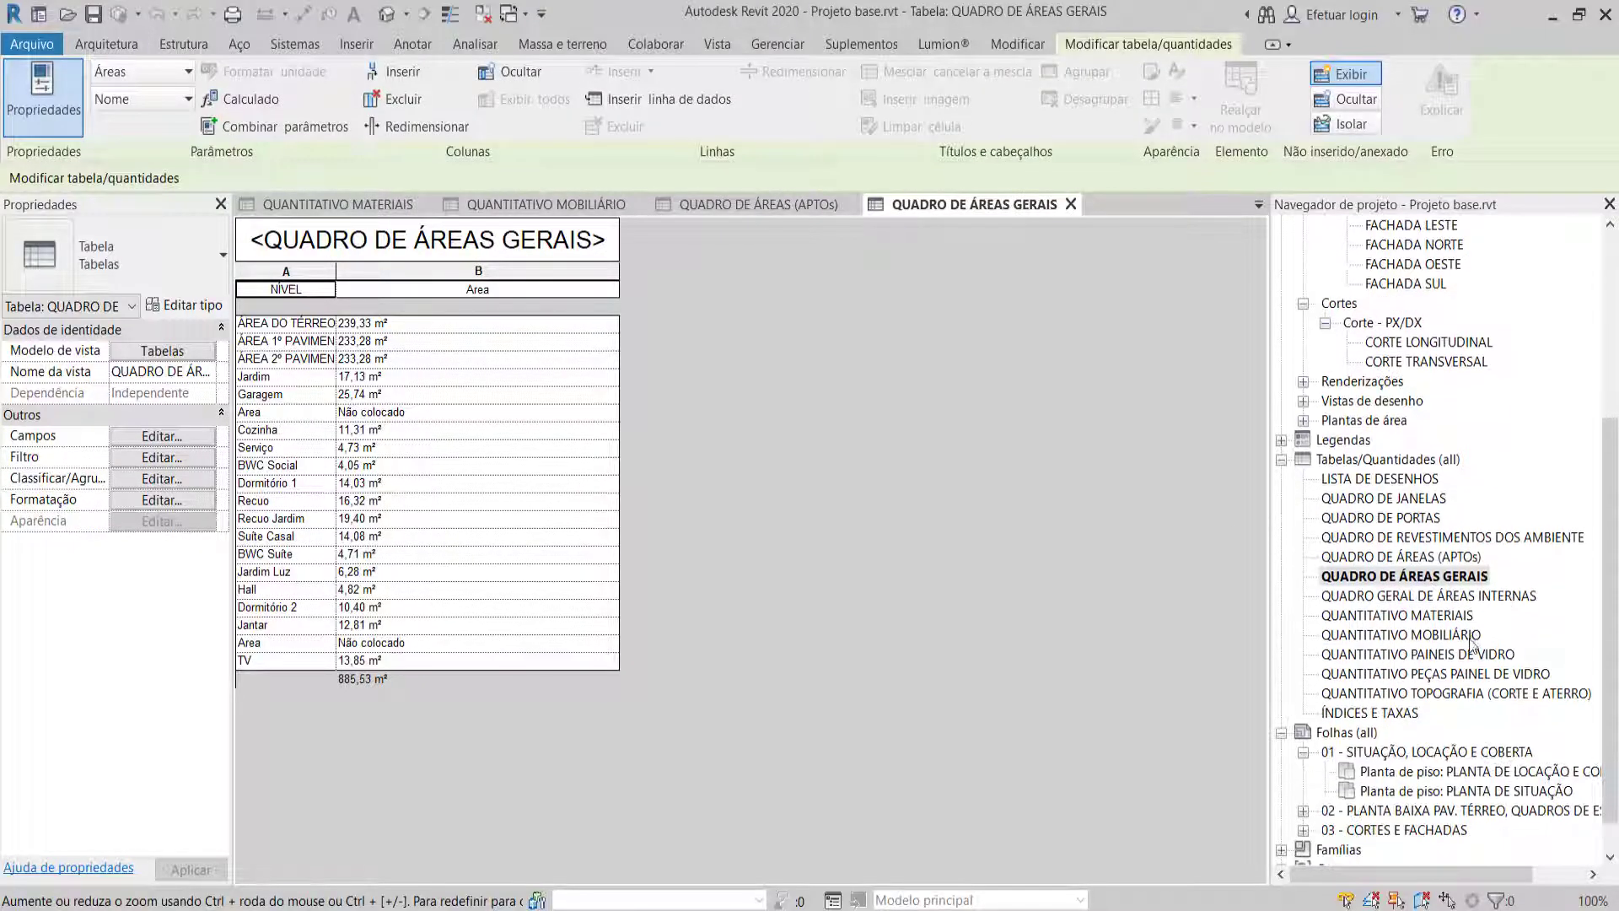
pyautogui.scroll(-1, 1434, 675)
pyautogui.doubleClick(1444, 773)
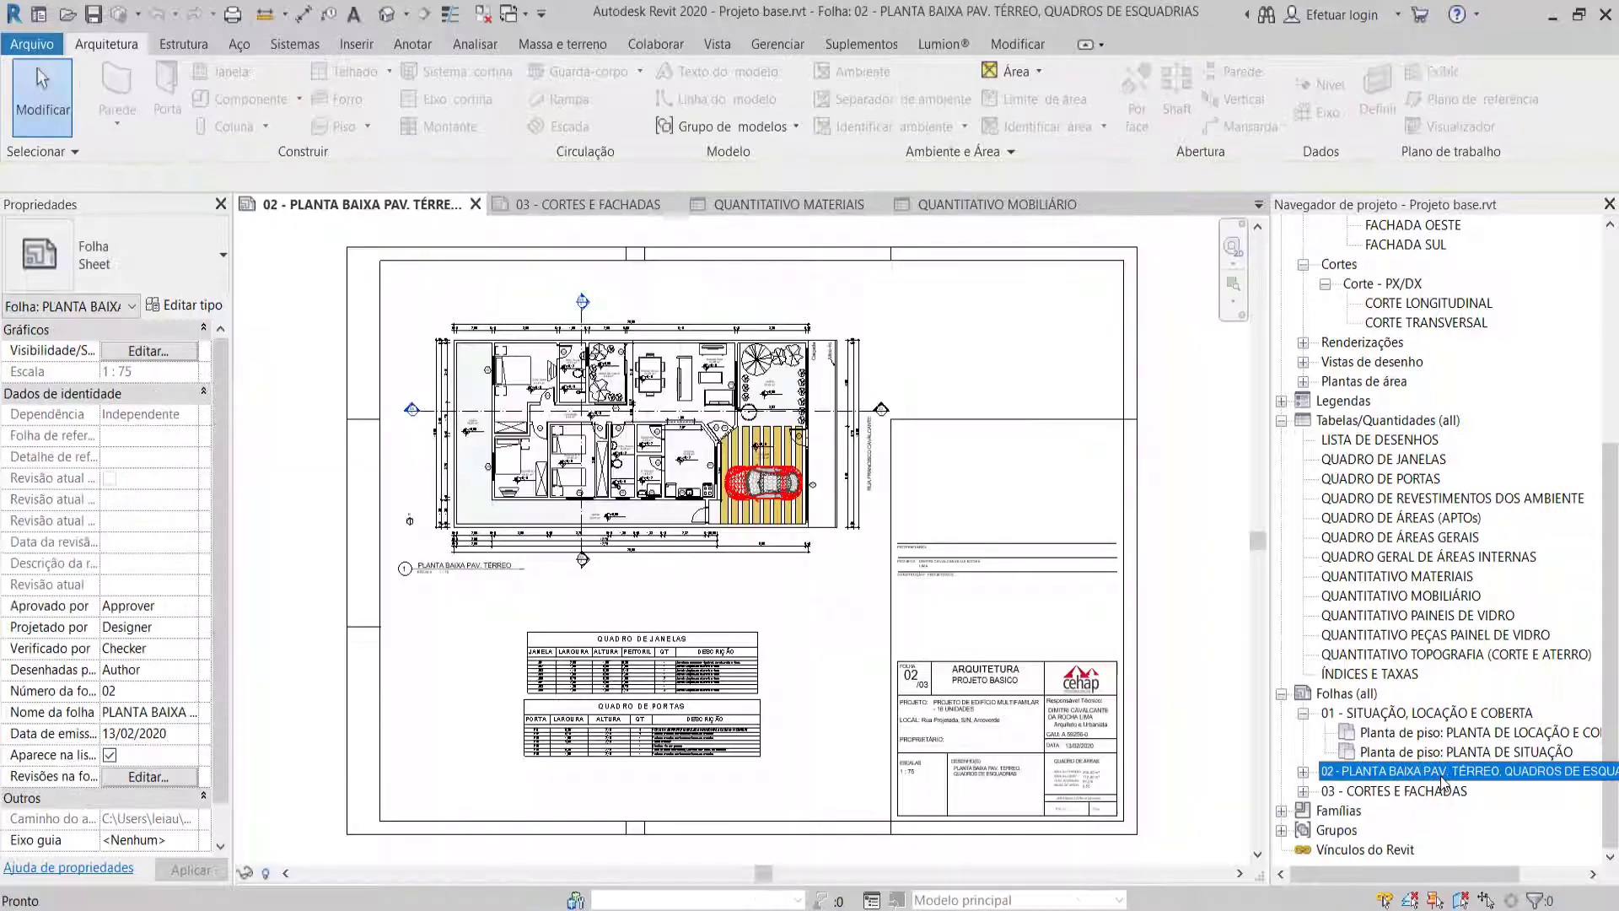
# Zoom in to inspect the QUADRO DE JANELAS window schedule on sheet 02.
pyautogui.scroll(3, 532, 702)
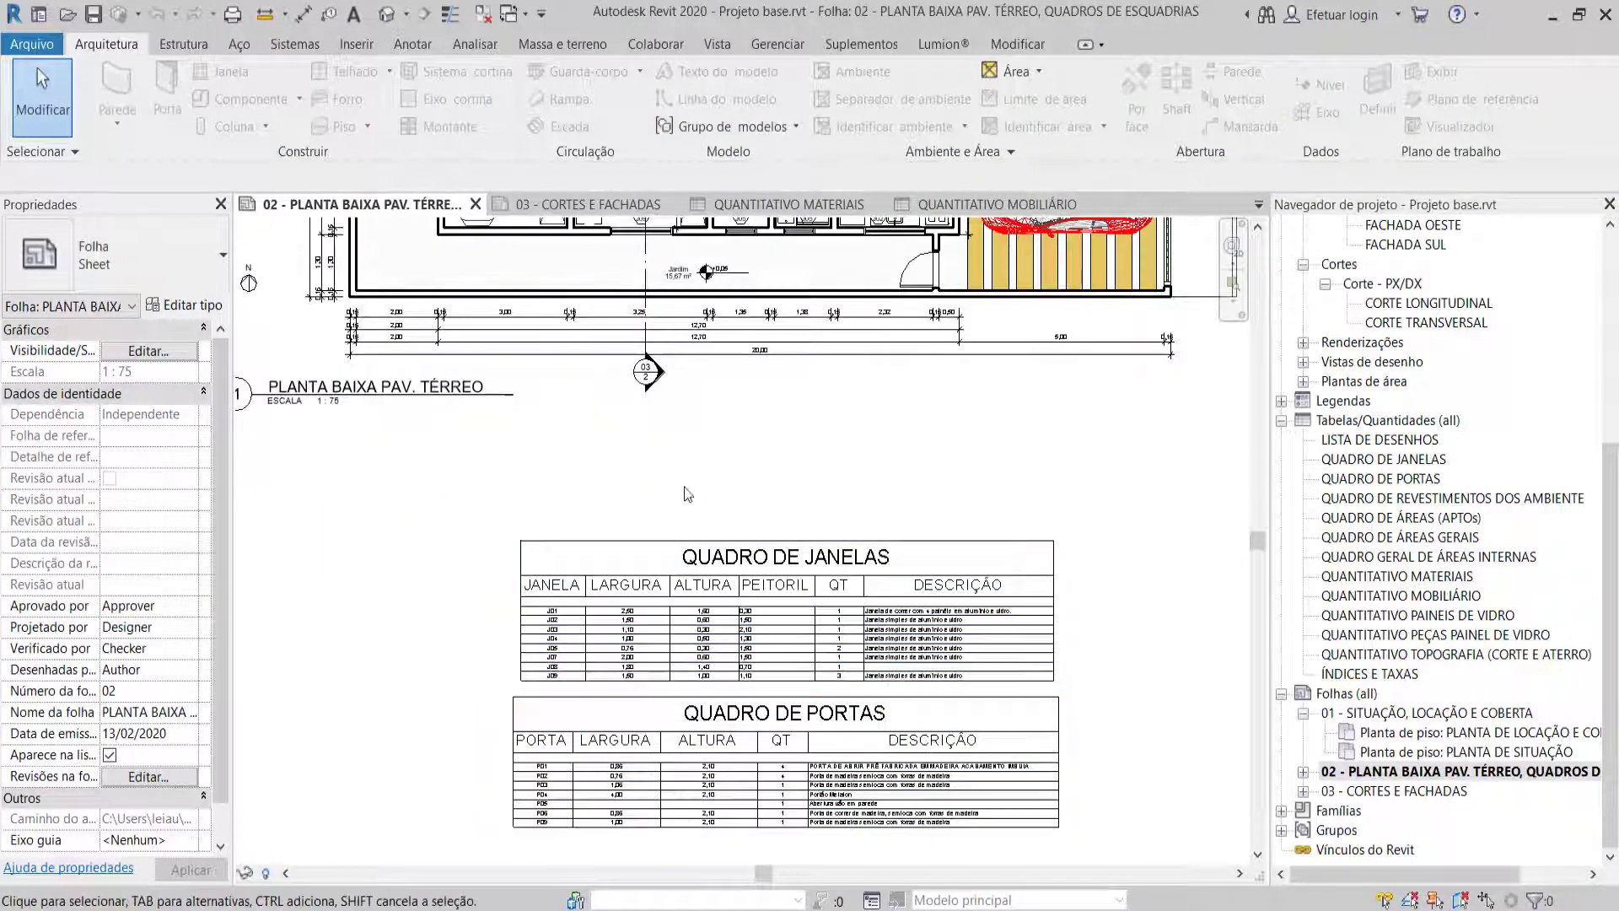
pyautogui.scroll(-1, 712, 618)
pyautogui.scroll(2, 740, 645)
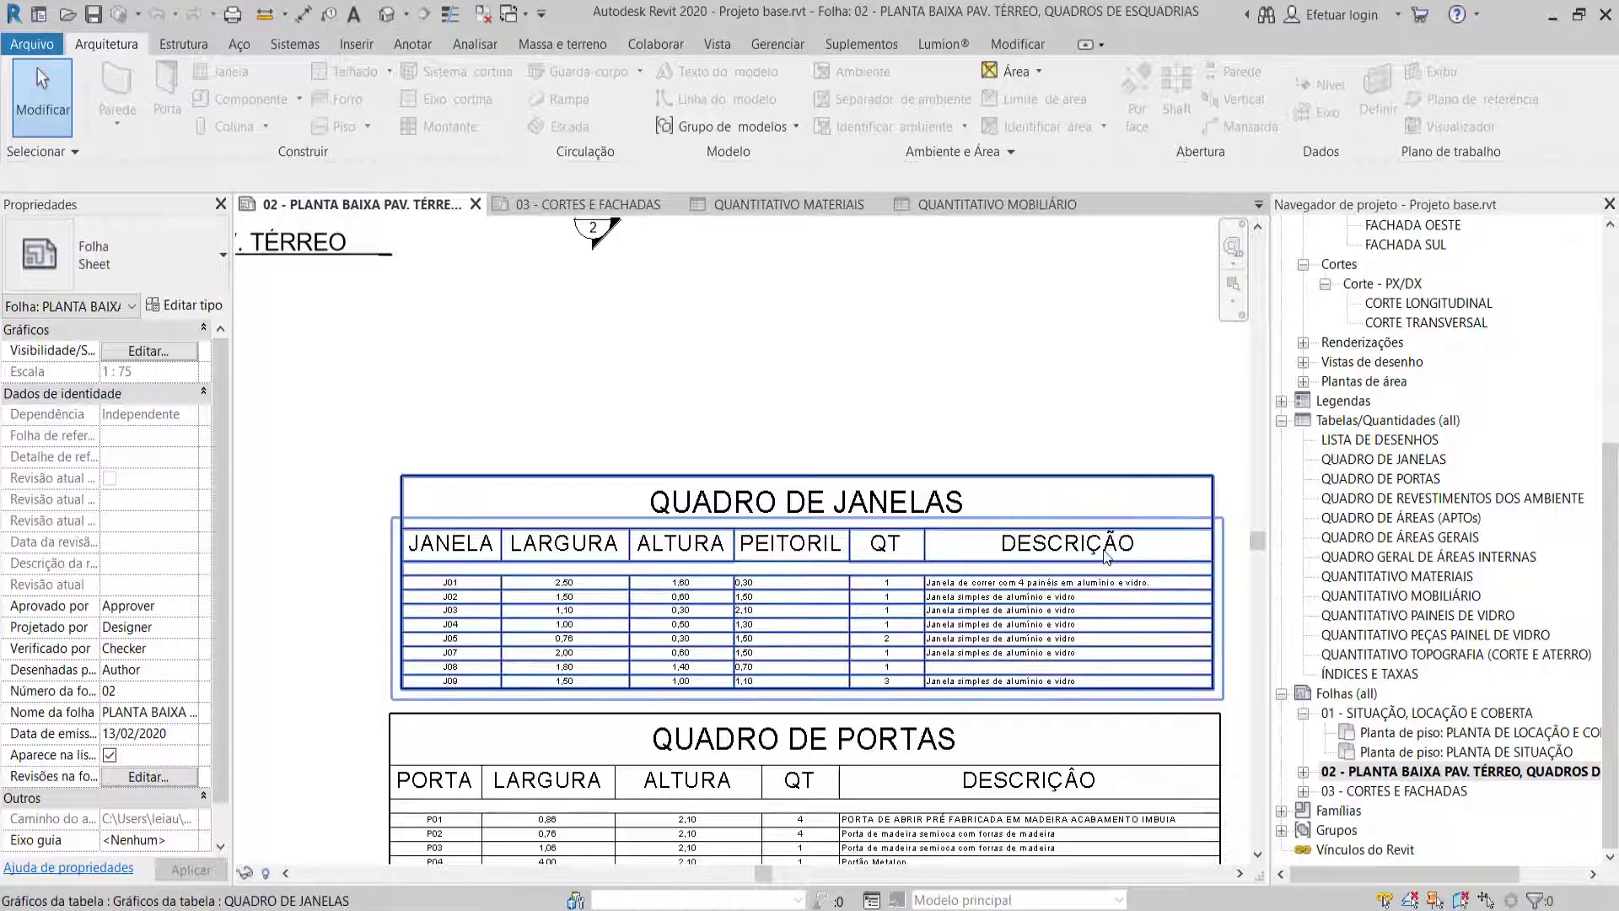
pyautogui.scroll(1, 1105, 553)
pyautogui.scroll(-2, 1109, 565)
pyautogui.scroll(-2, 1012, 582)
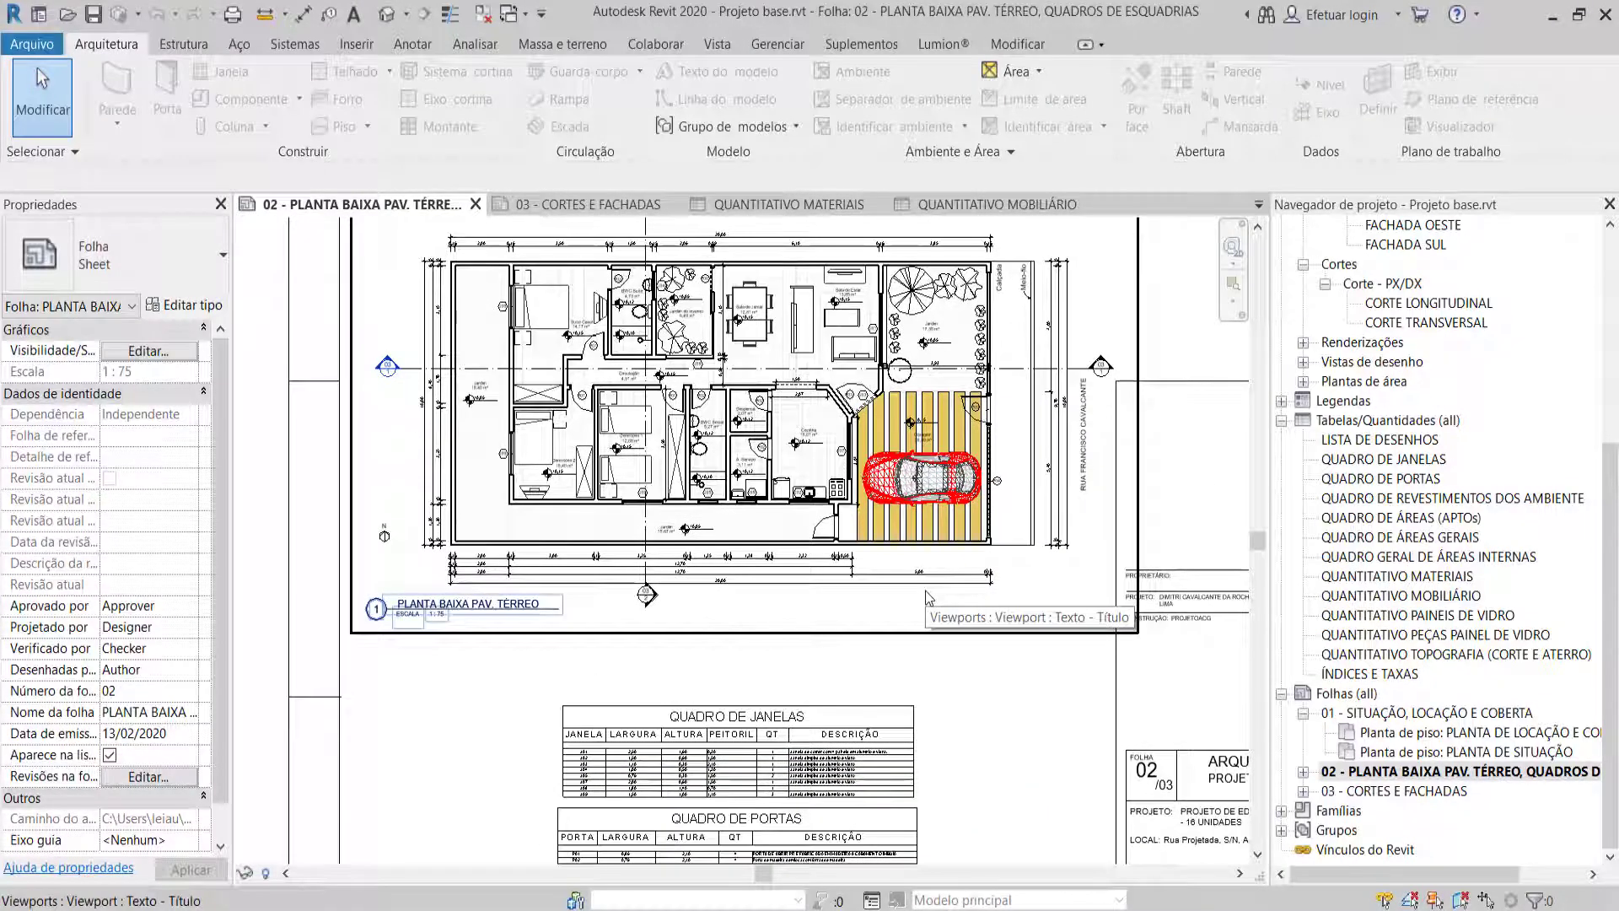
# Collapse the schedule and sheet lists and reopen the PLANTA BAIXA PAV. TÉRREO plan.
pyautogui.click(1283, 421)
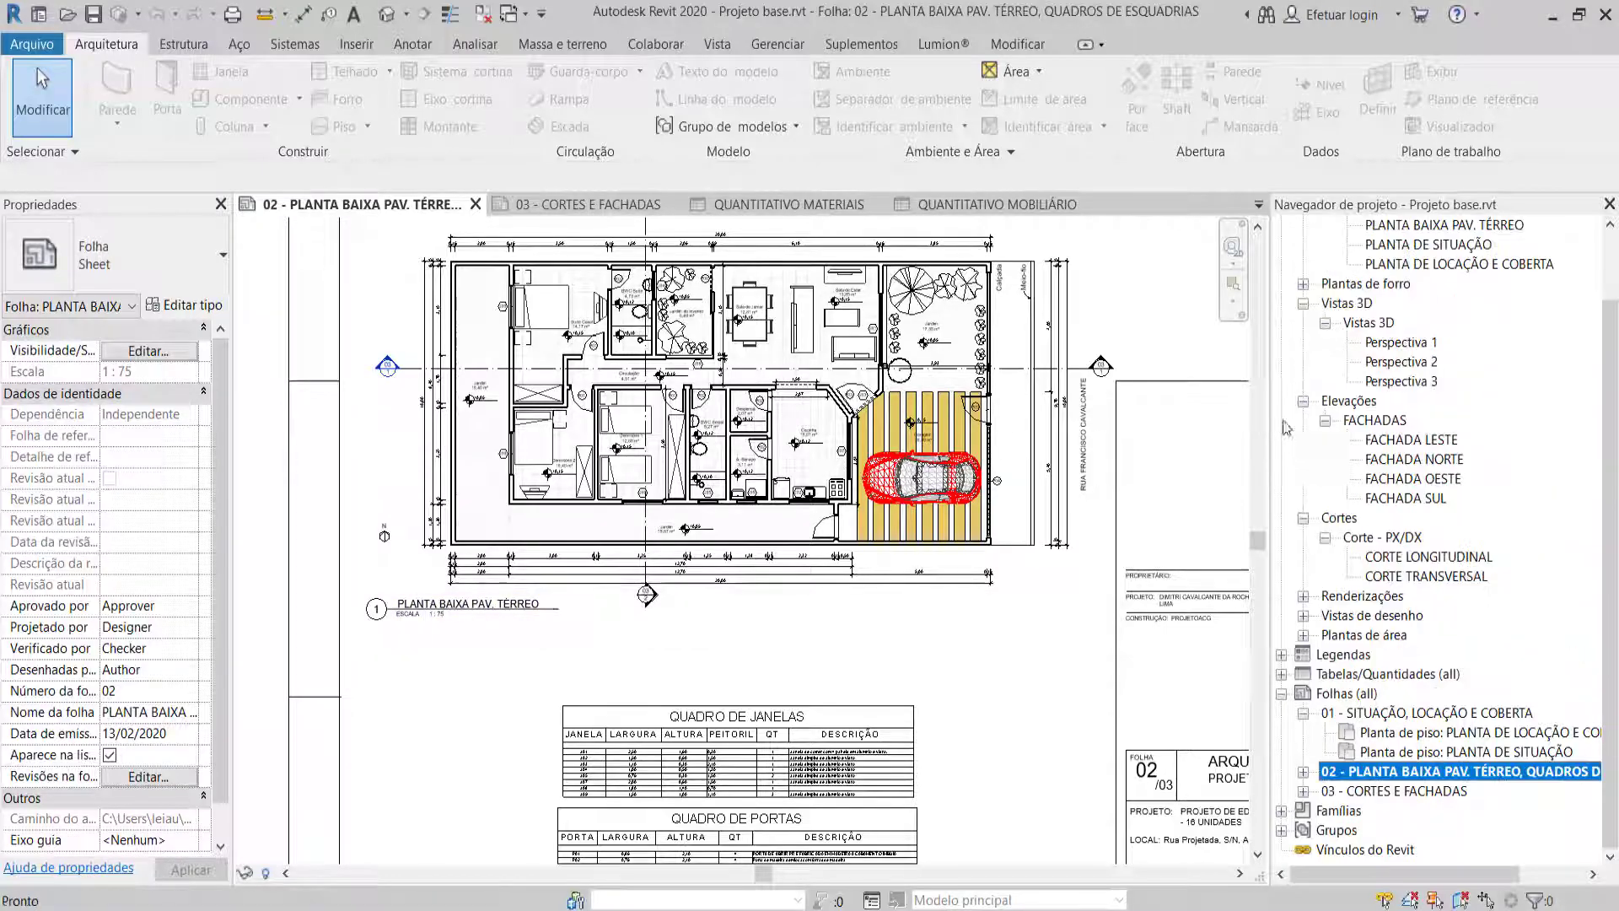
pyautogui.click(1283, 694)
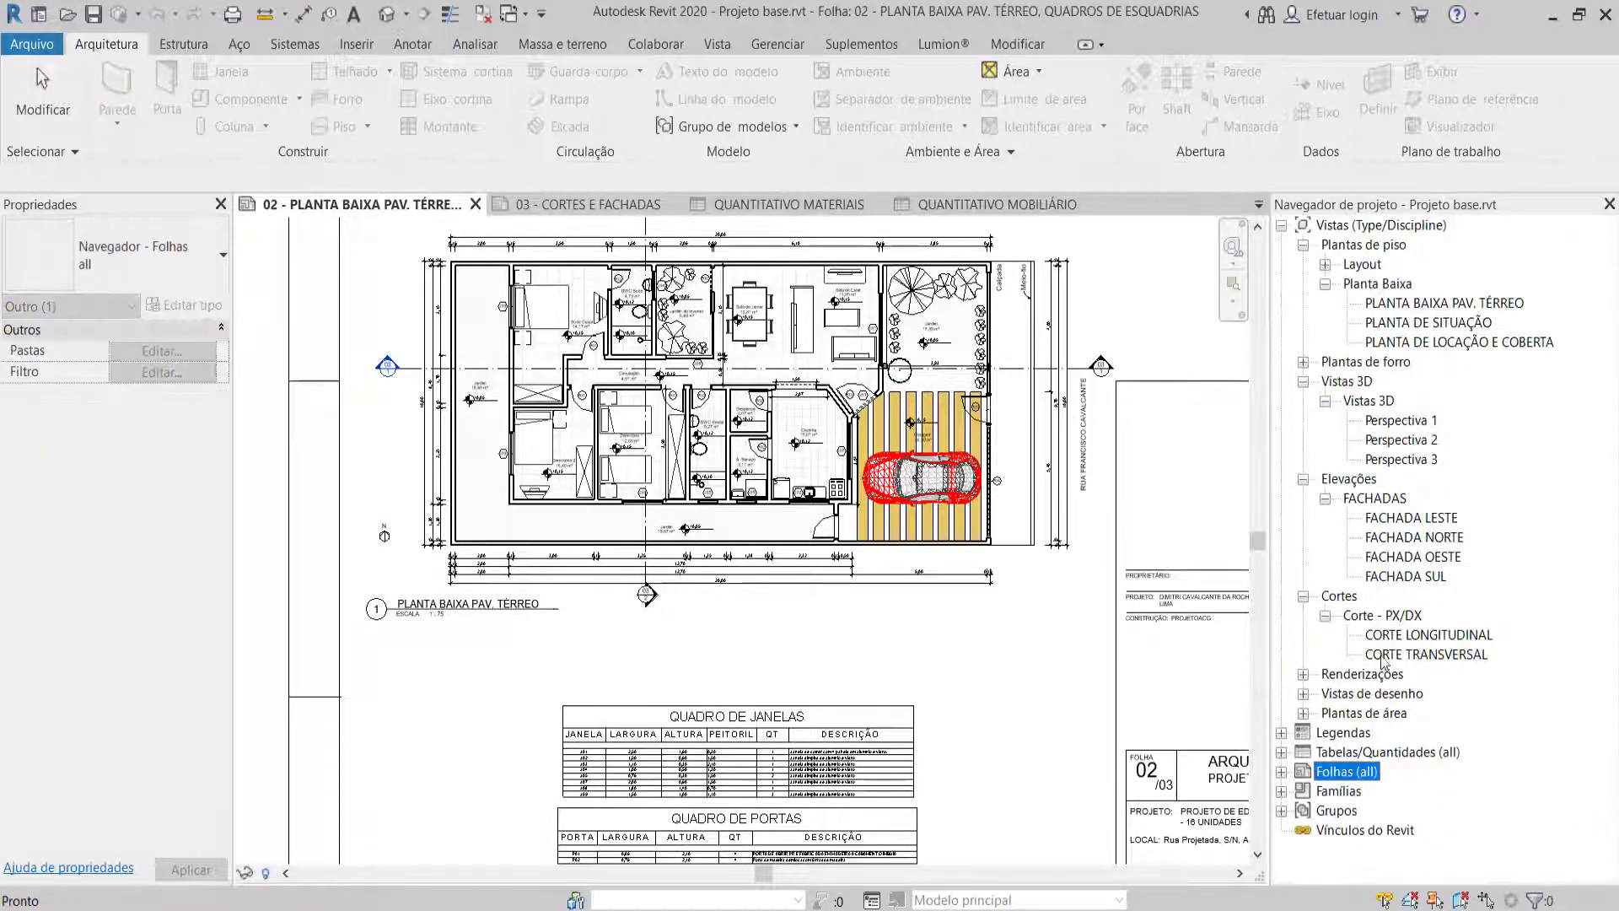
pyautogui.scroll(2, 1075, 598)
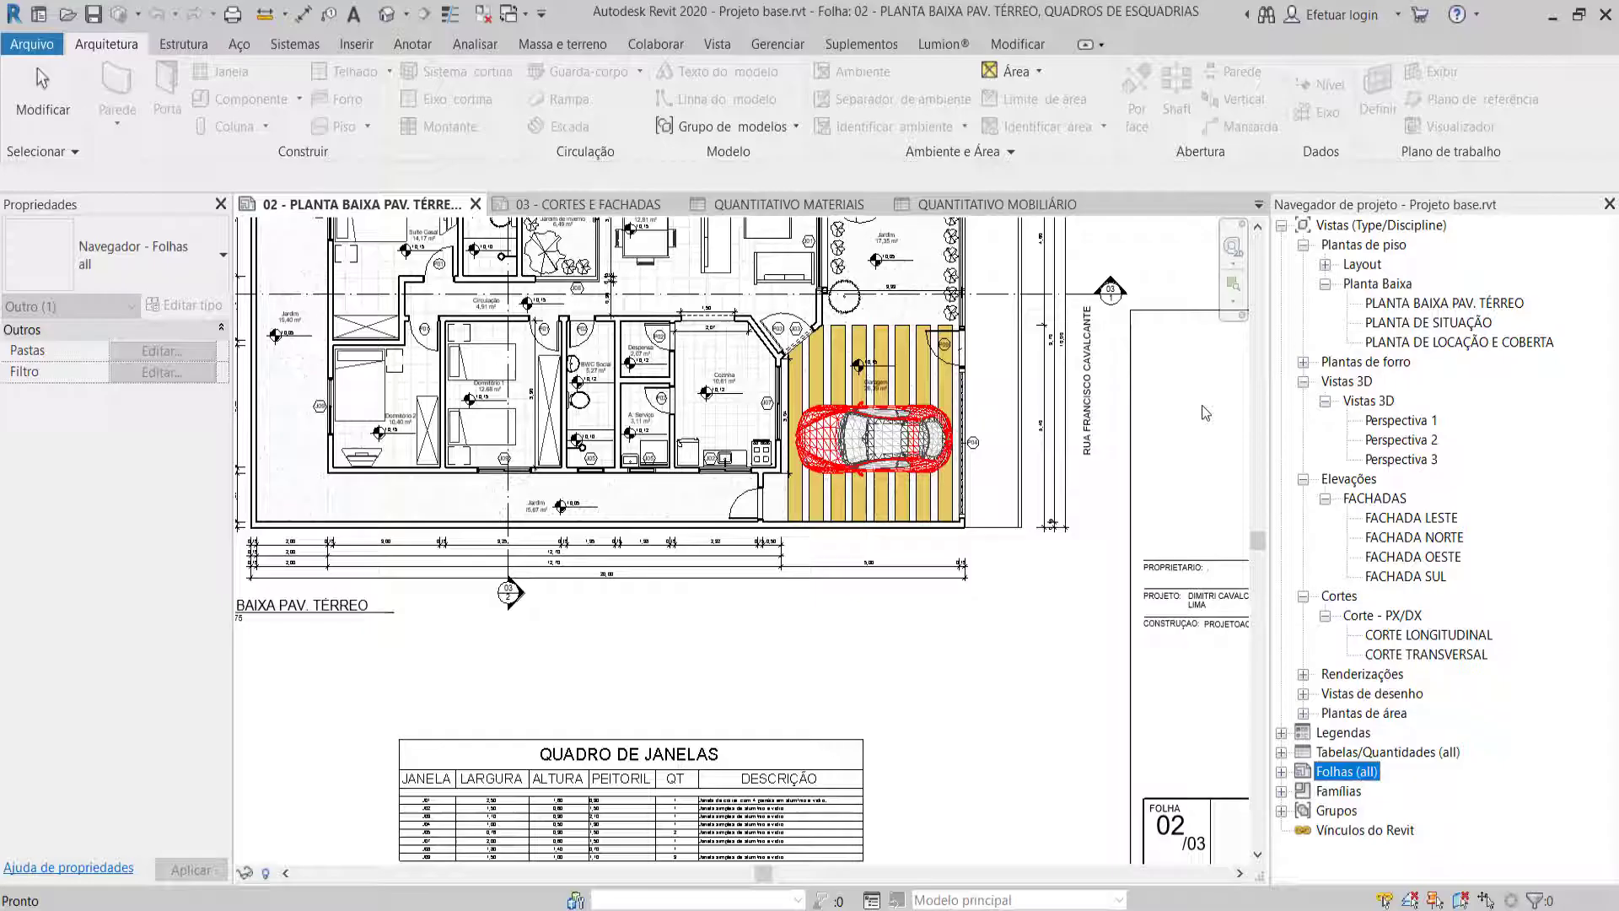
pyautogui.doubleClick(1400, 304)
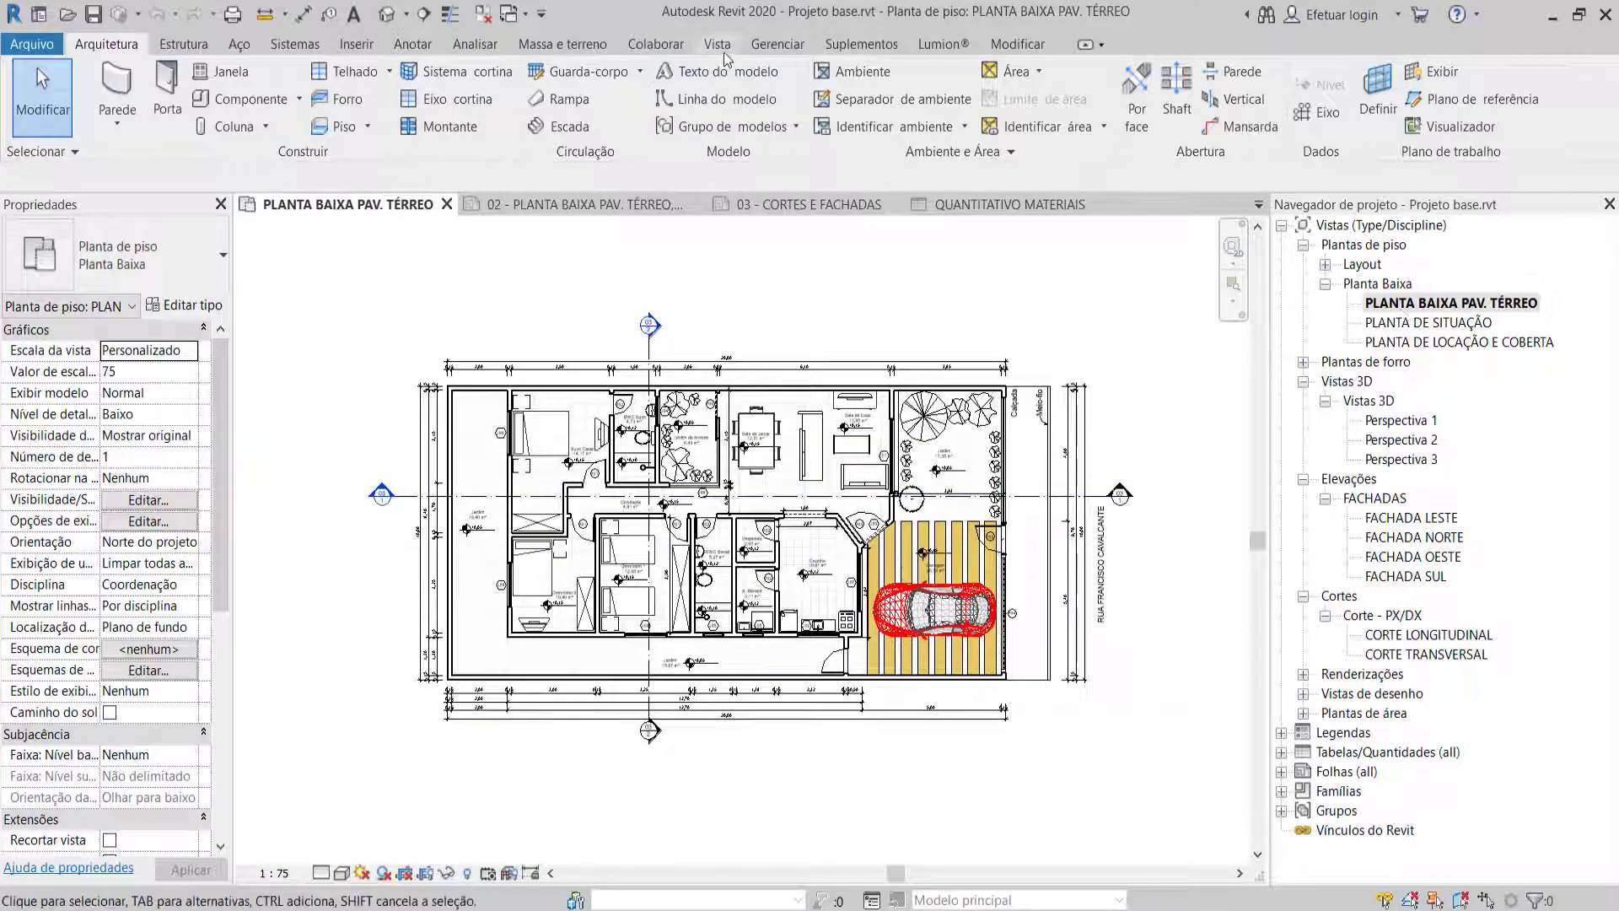
# Open the default {3D} view from the Vista tab and zoom in on the entrance and garage.
pyautogui.click(721, 48)
pyautogui.click(694, 91)
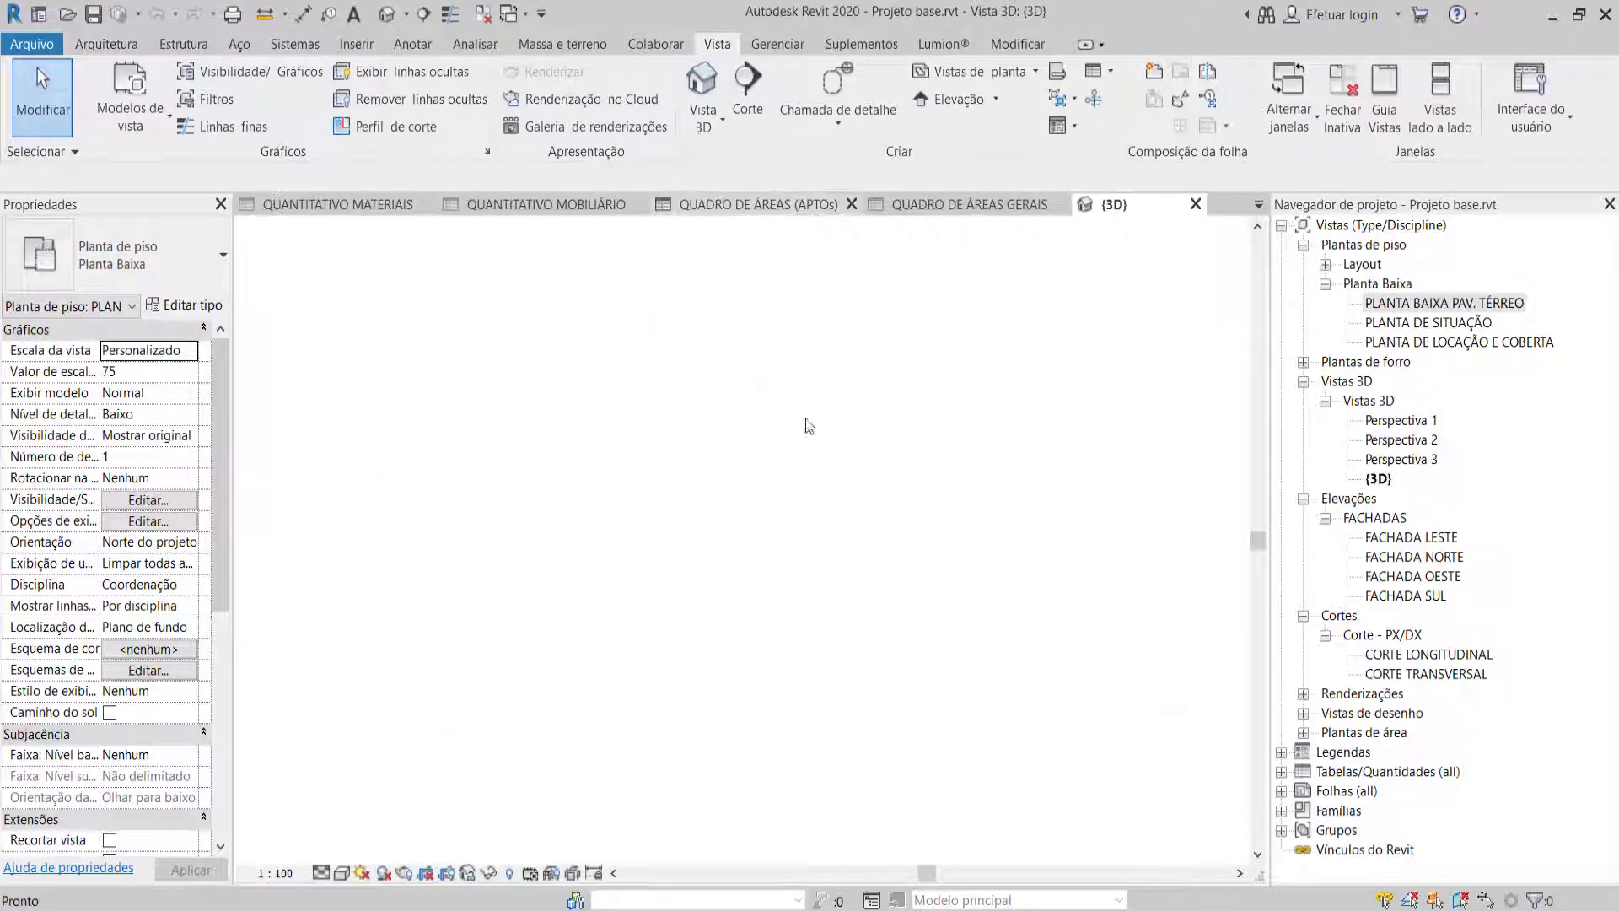
pyautogui.scroll(2, 808, 593)
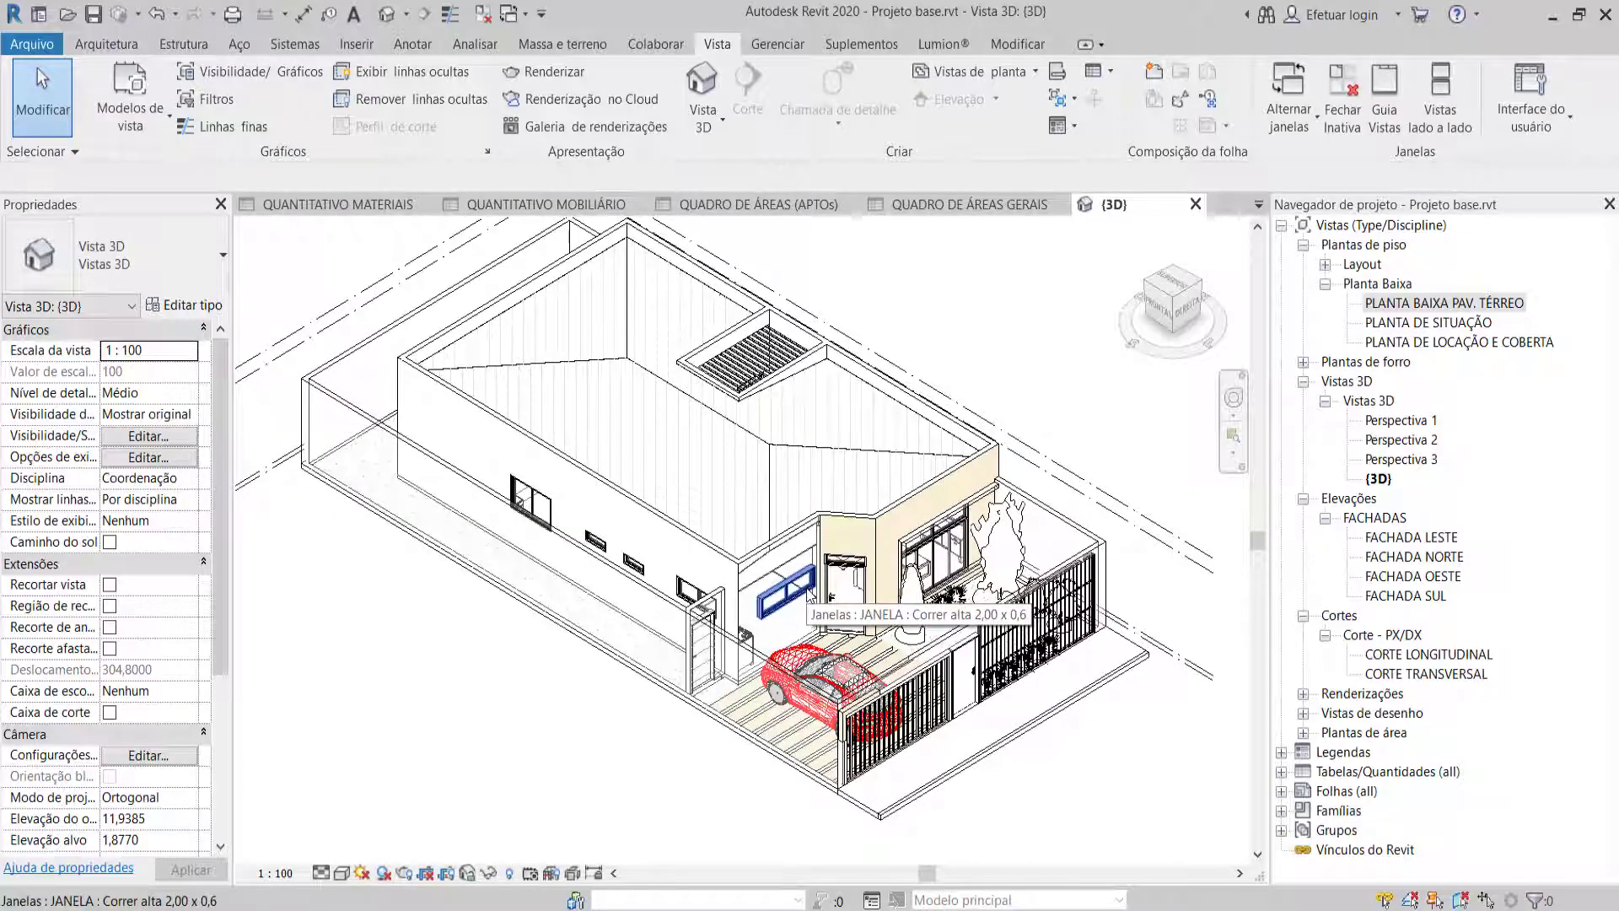
pyautogui.scroll(2, 1006, 705)
pyautogui.scroll(1, 944, 675)
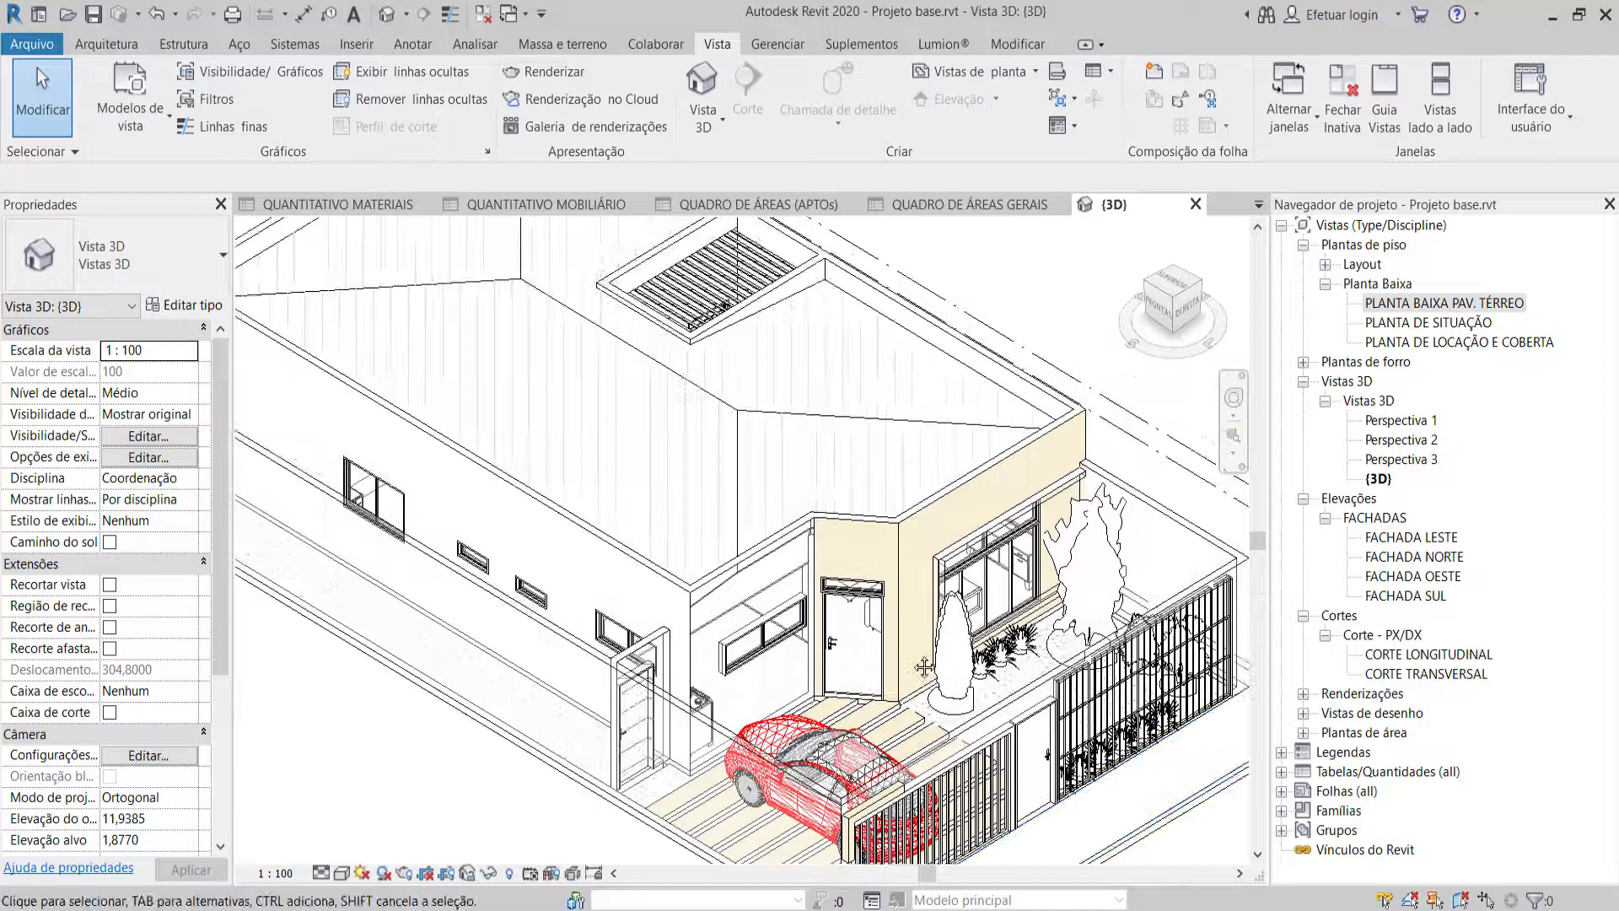